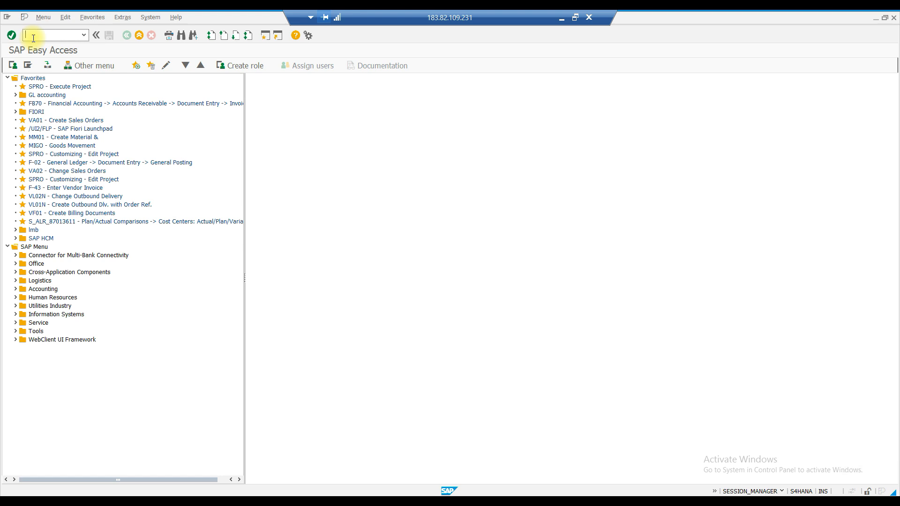
Run transaction SPRO and display the SAP Reference IMG.
text(SPO)
key(BackSpace)
text(RO)
key(Return)
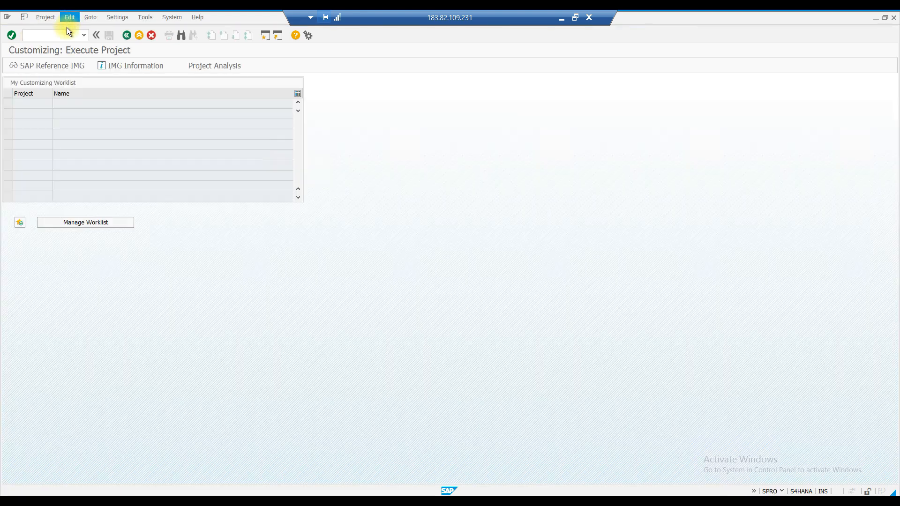
click(44, 68)
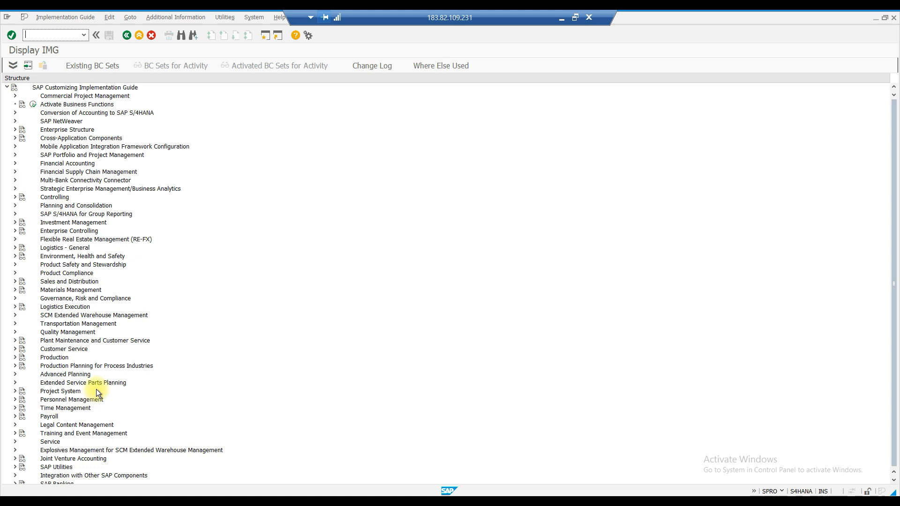
Open Define Number Ranges for the Purchasing Info Record under Materials Management > Purchasing and review the existing intervals.
click(14, 290)
click(22, 315)
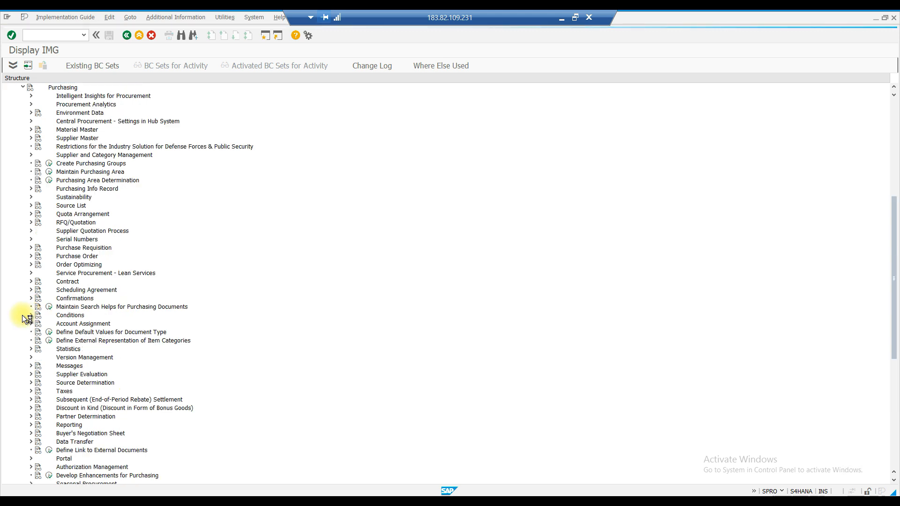
click(107, 189)
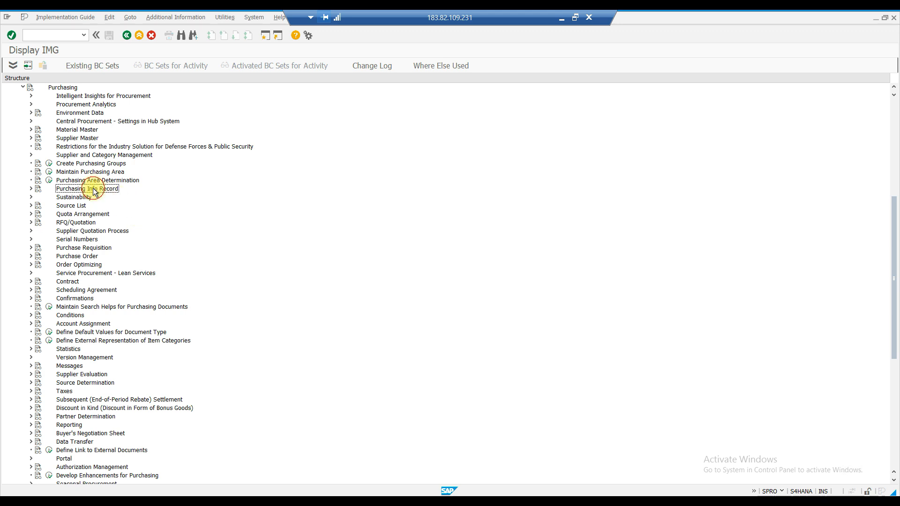
click(32, 188)
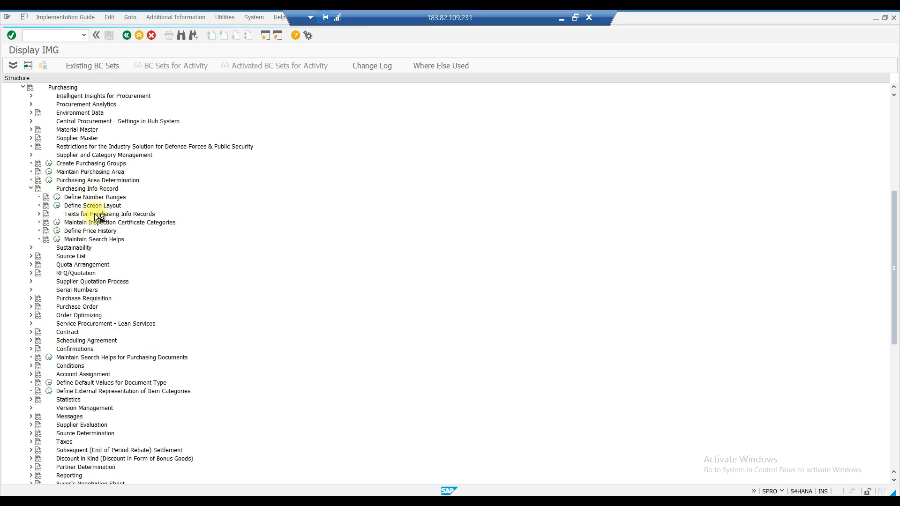
click(56, 198)
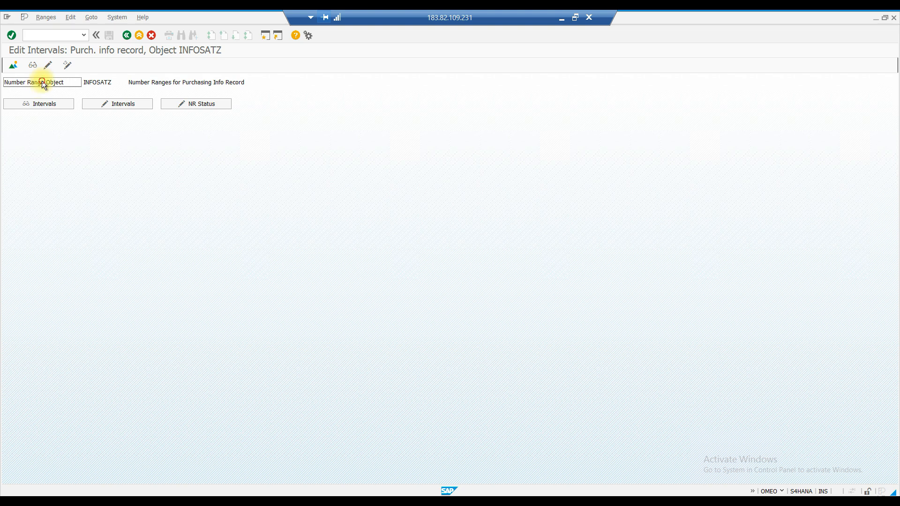
click(47, 104)
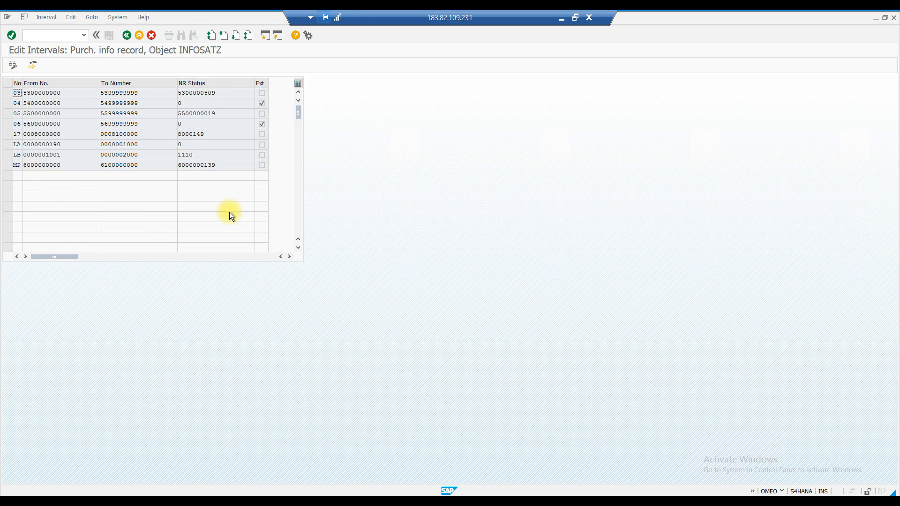
click(151, 35)
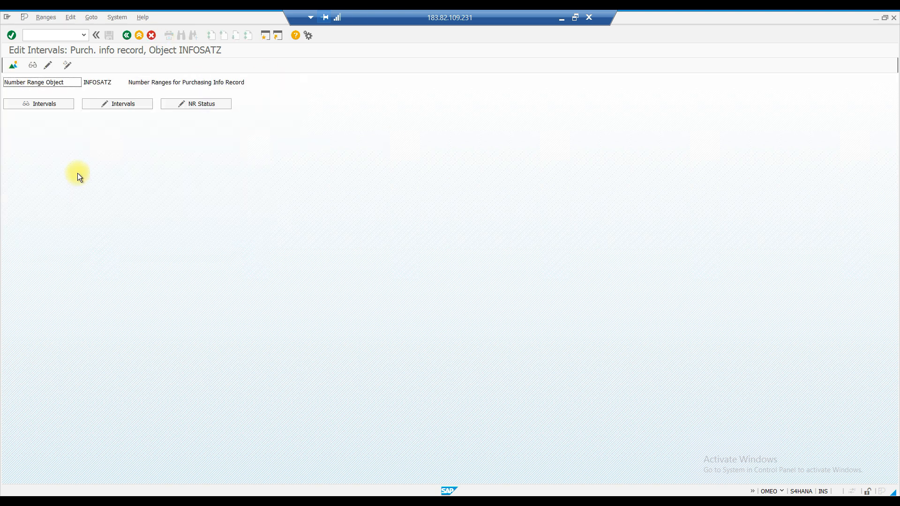
Try to assign element IL to the migration interval group (01/02) in the info record number range groups.
click(49, 64)
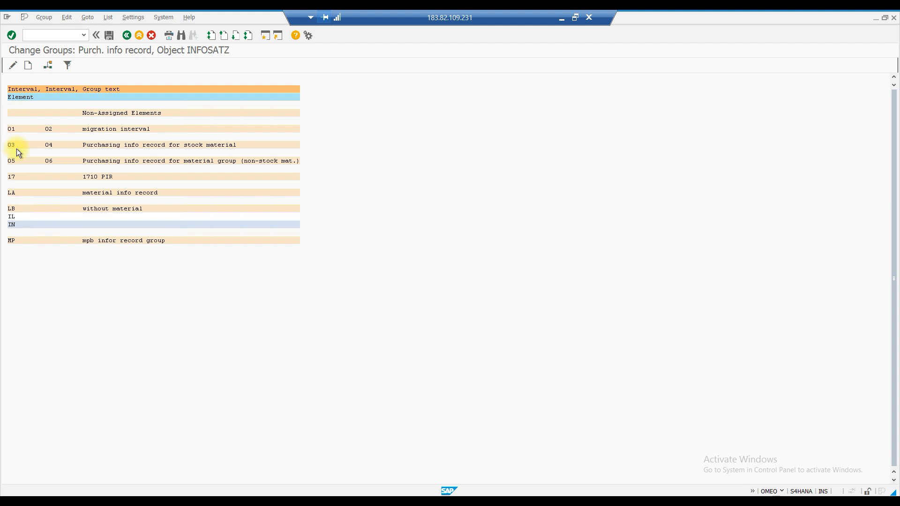
click(13, 218)
double_click(13, 219)
click(10, 215)
click(12, 66)
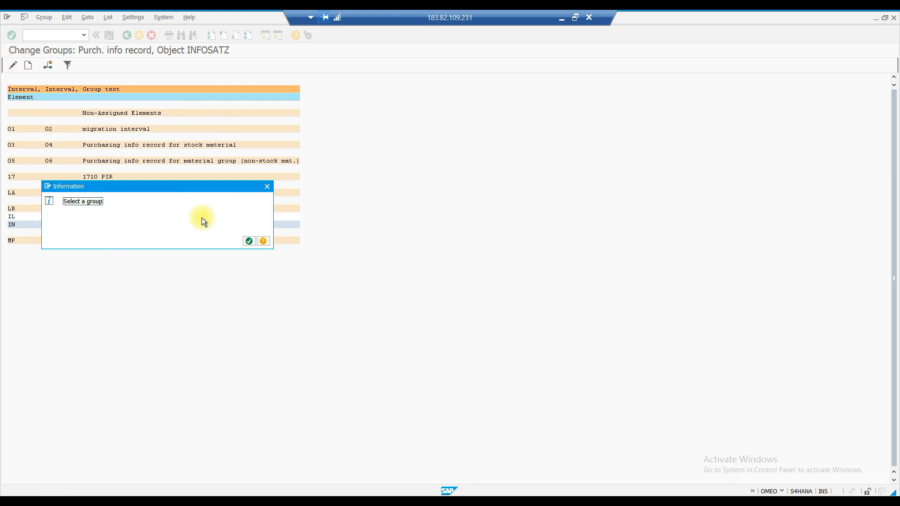
click(266, 187)
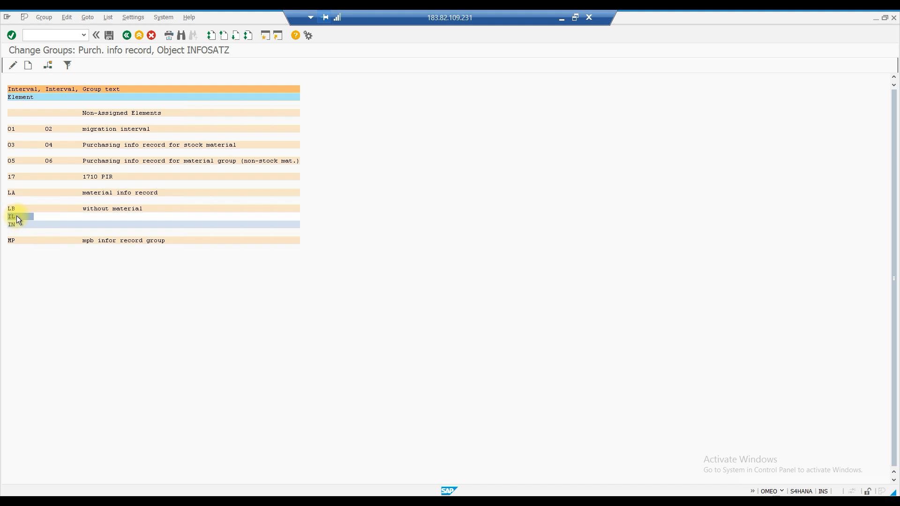
click(48, 67)
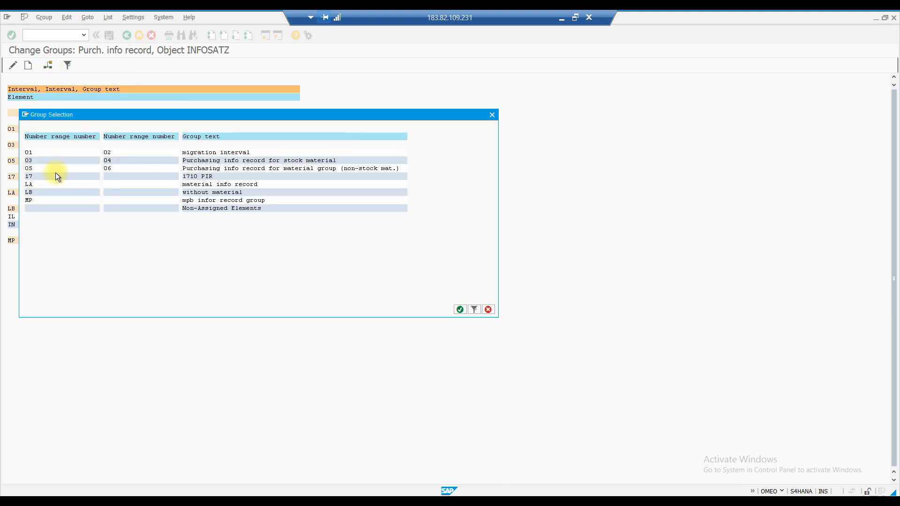
click(31, 153)
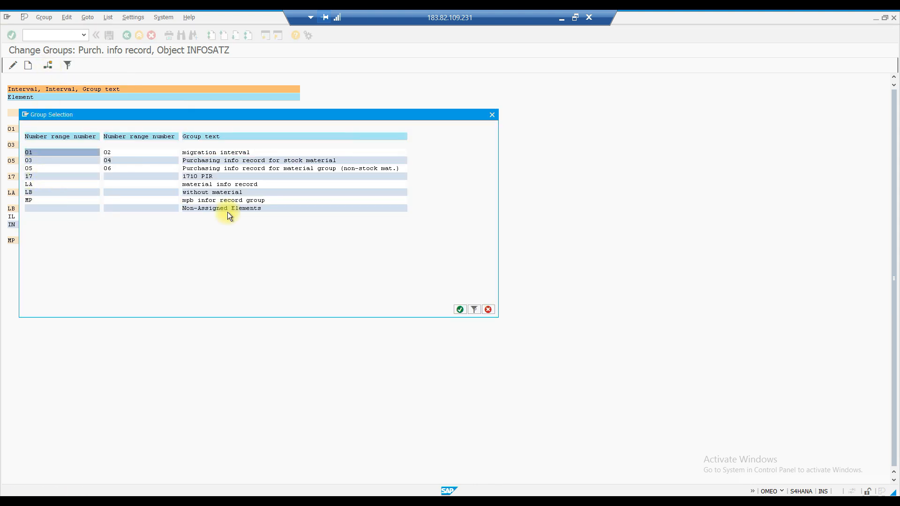
click(460, 309)
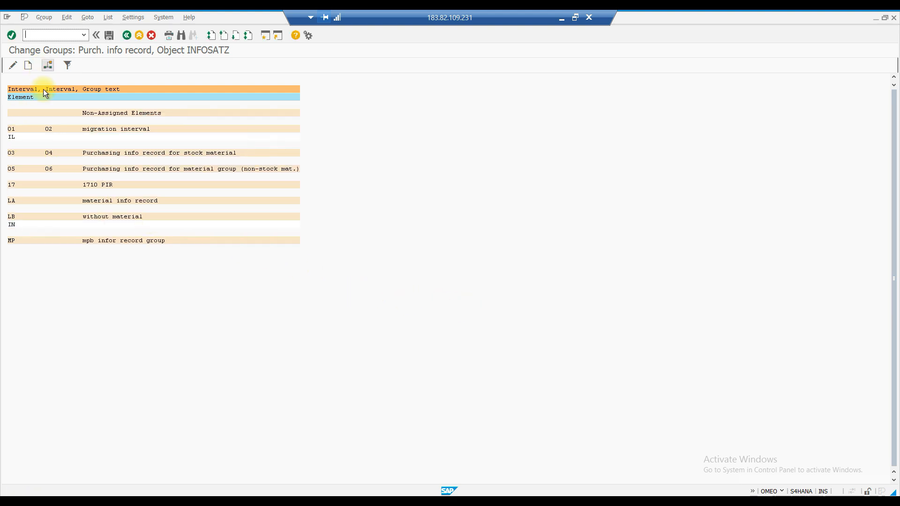
Try to assign element IN to the migration interval group (01/02) and save the group changes on exit.
click(13, 225)
click(48, 65)
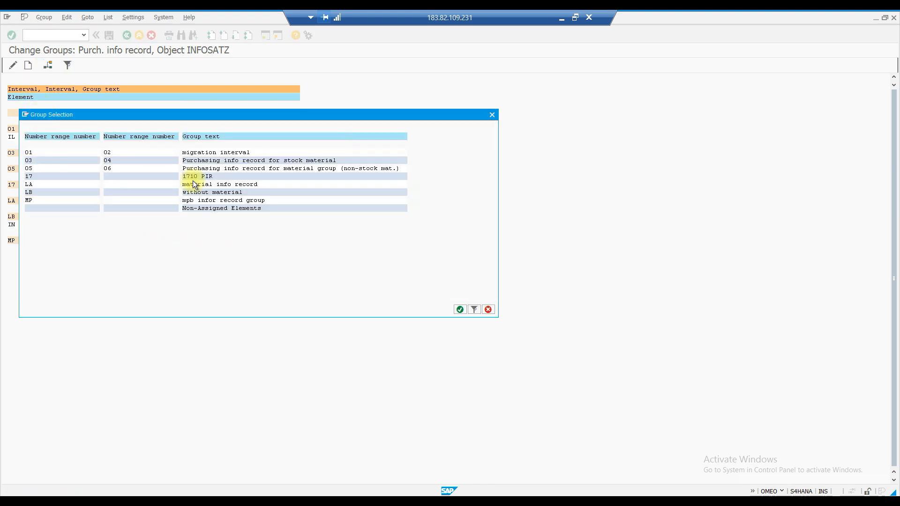
click(38, 153)
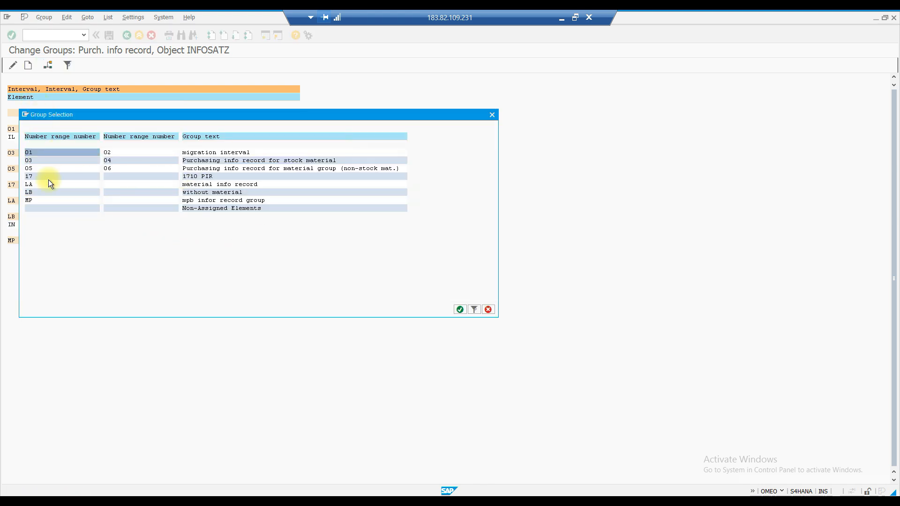
click(459, 310)
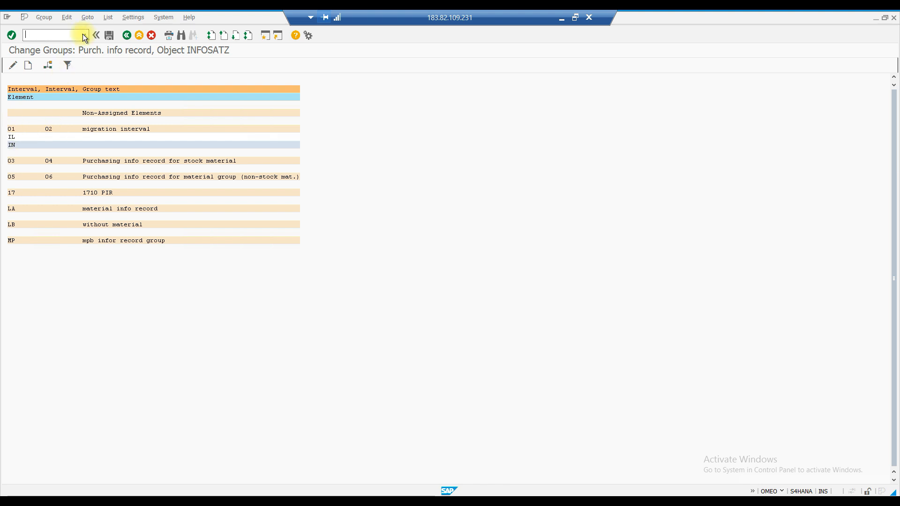
click(128, 40)
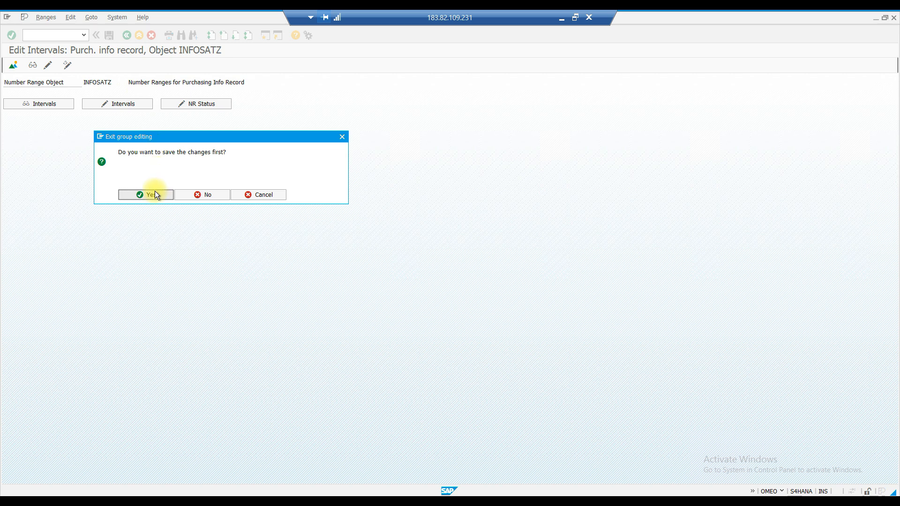
click(154, 193)
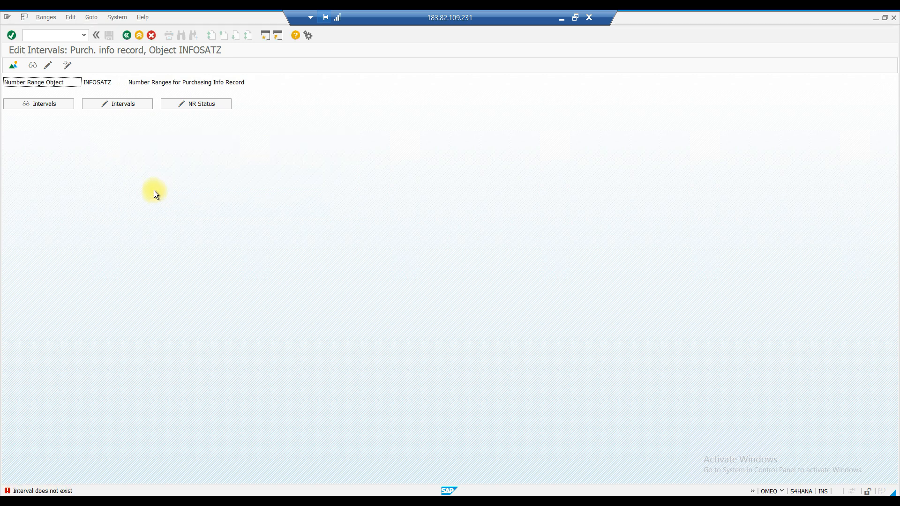
Reopen the purchasing info record number ranges and check which intervals exist.
click(125, 36)
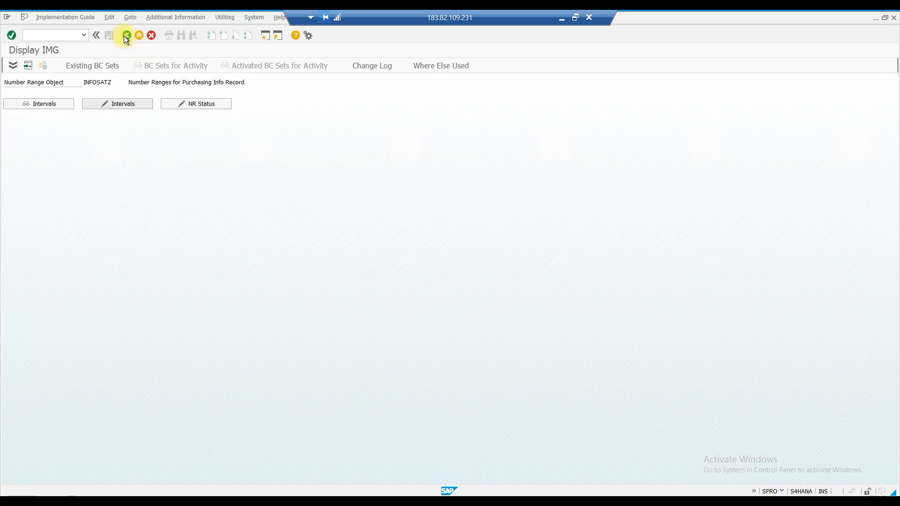
click(124, 36)
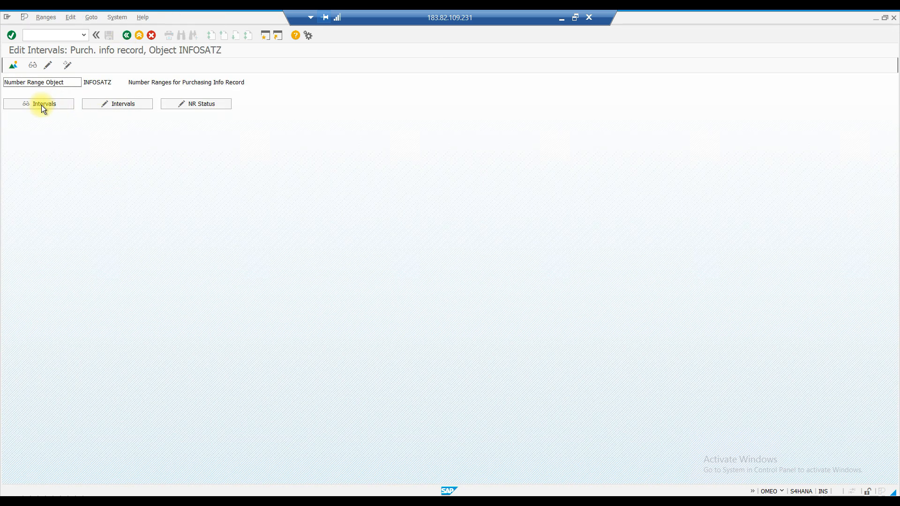
click(41, 104)
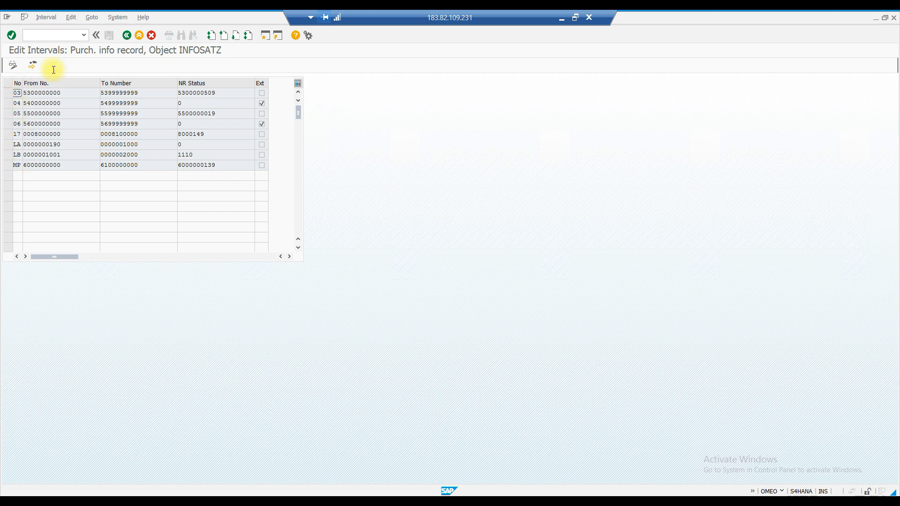
click(126, 35)
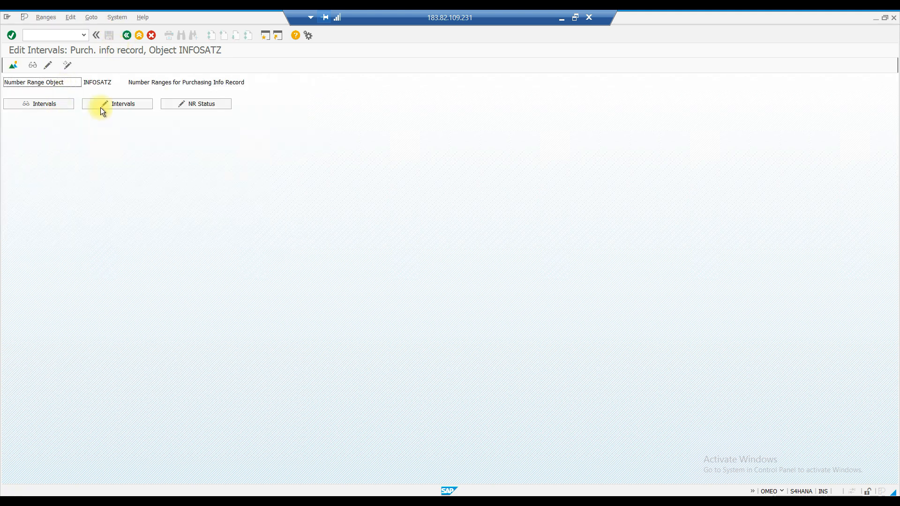
Assign element IL to the group 03/04, Purchasing info record for stock material.
click(49, 65)
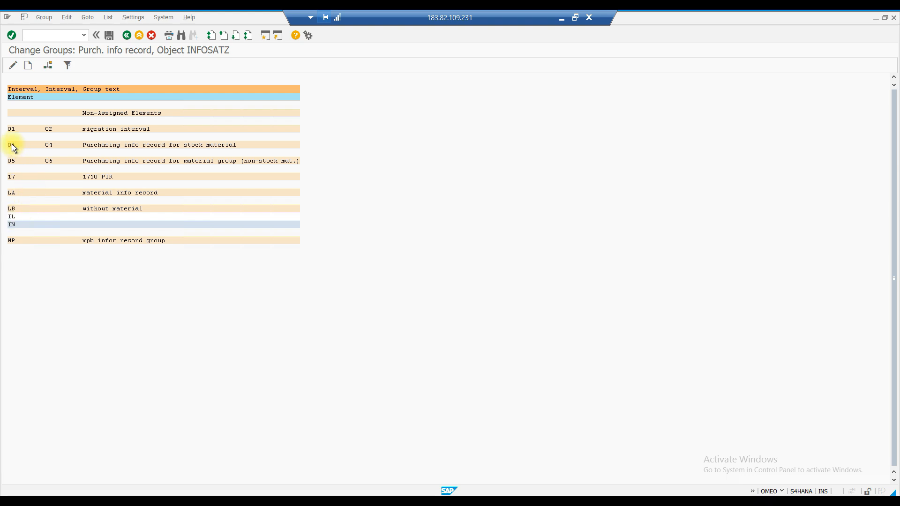
click(13, 217)
click(47, 64)
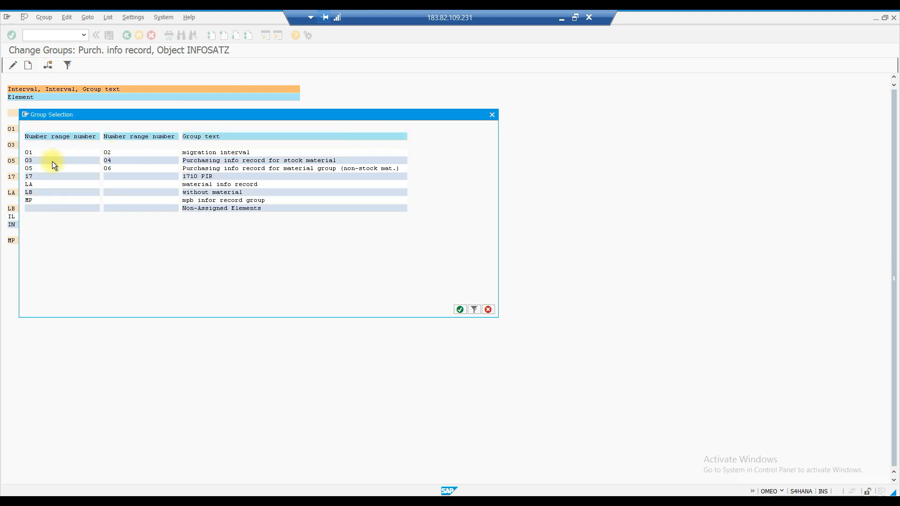
click(32, 162)
click(460, 309)
Assign element IN to the group 03/04, Purchasing info record for stock material, and save the group assignments.
click(10, 225)
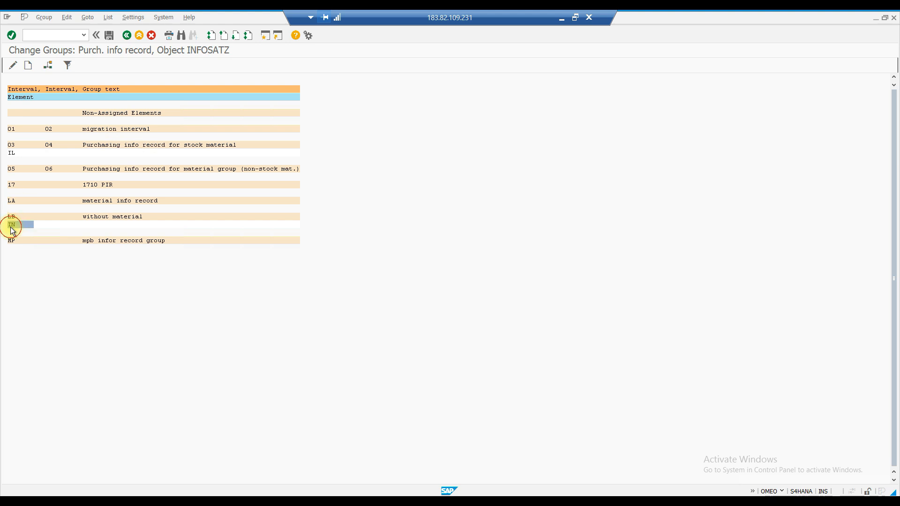
click(48, 66)
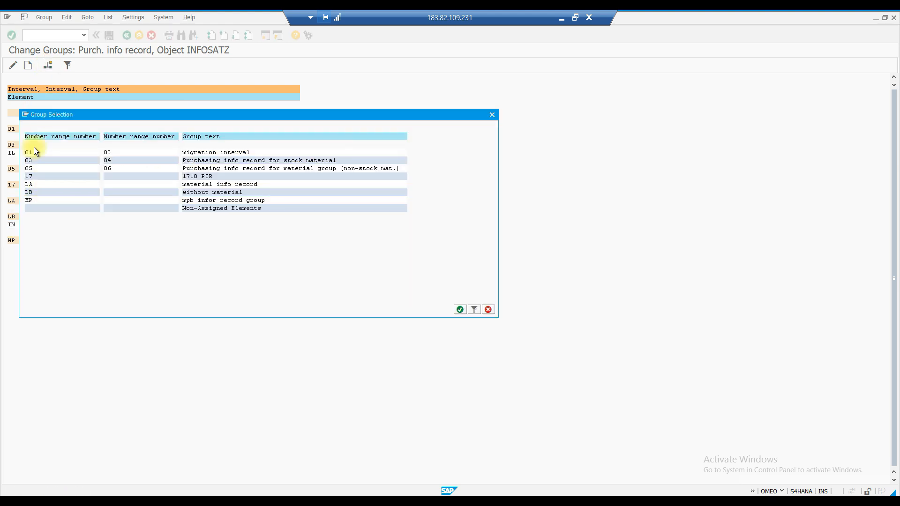
click(31, 160)
click(460, 310)
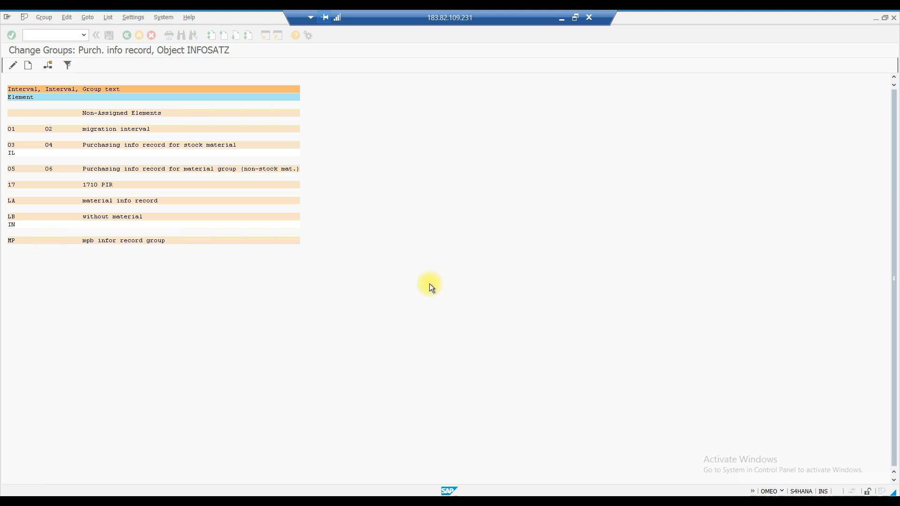
click(109, 35)
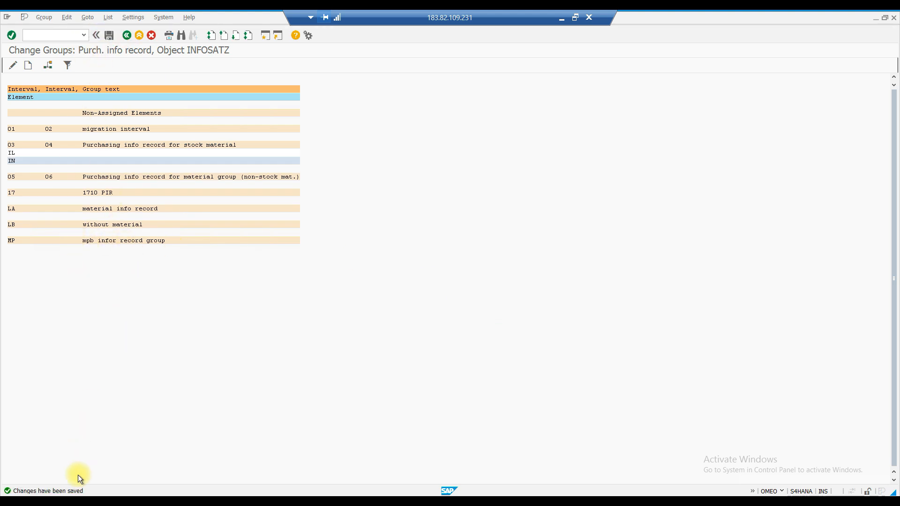
Display the info record number range intervals and examine the current number status of interval 03.
click(127, 35)
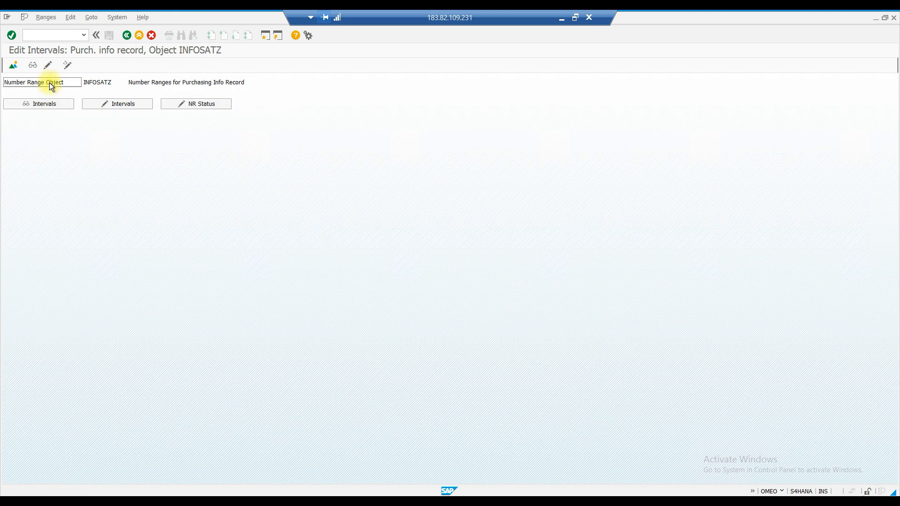
click(54, 106)
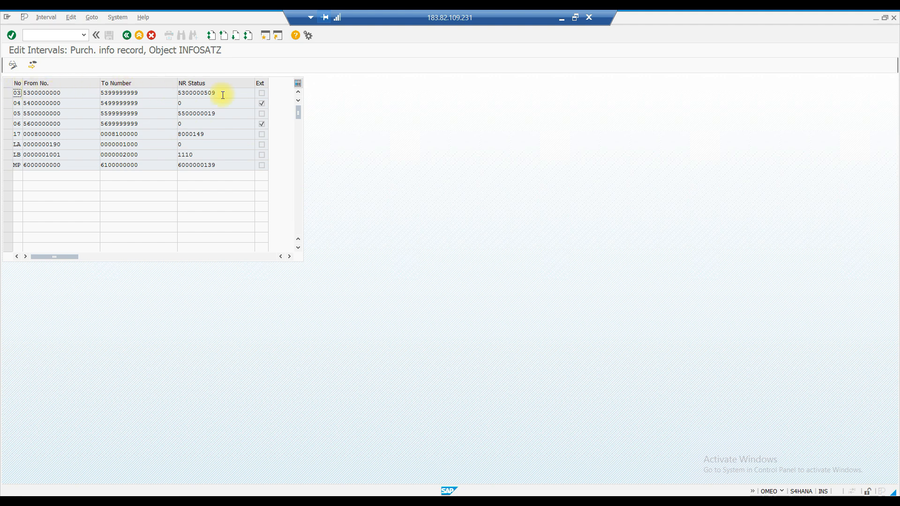
drag(221, 93, 204, 93)
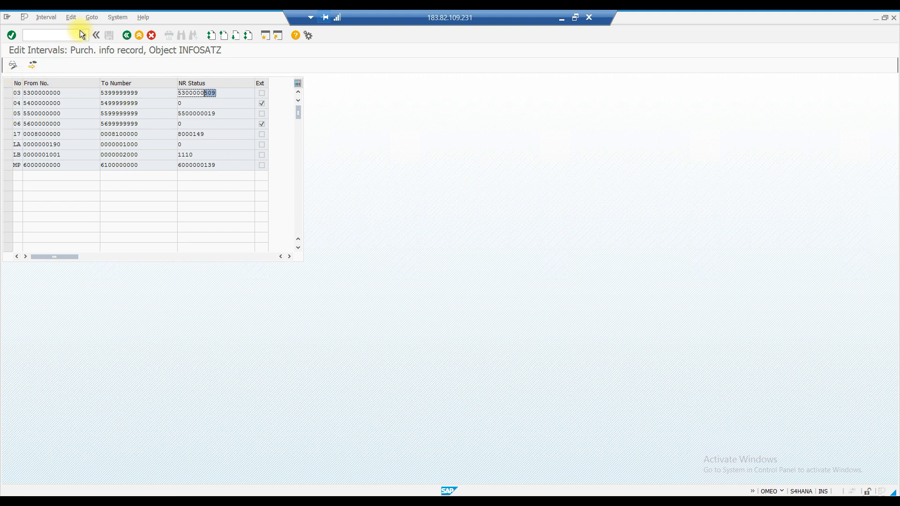
click(126, 35)
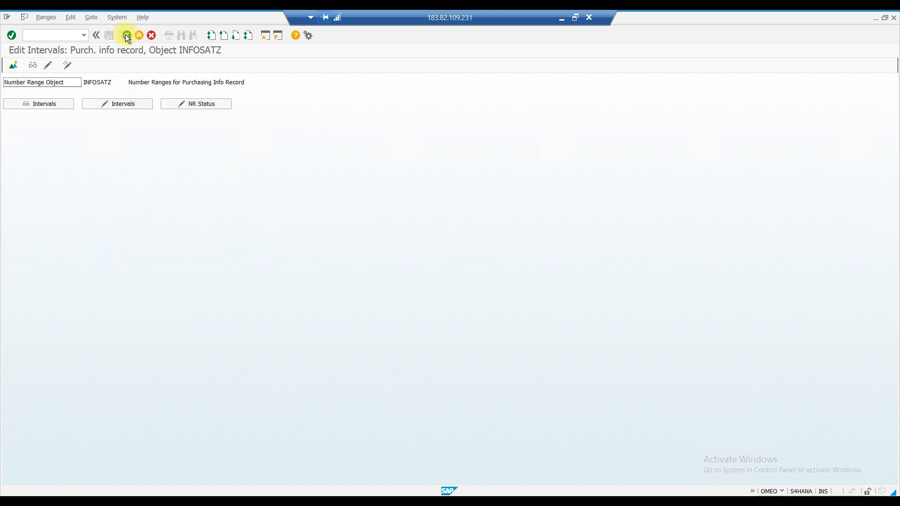
Return to the IMG structure and open Define Screen Layout for the Purchasing Info Record.
click(126, 36)
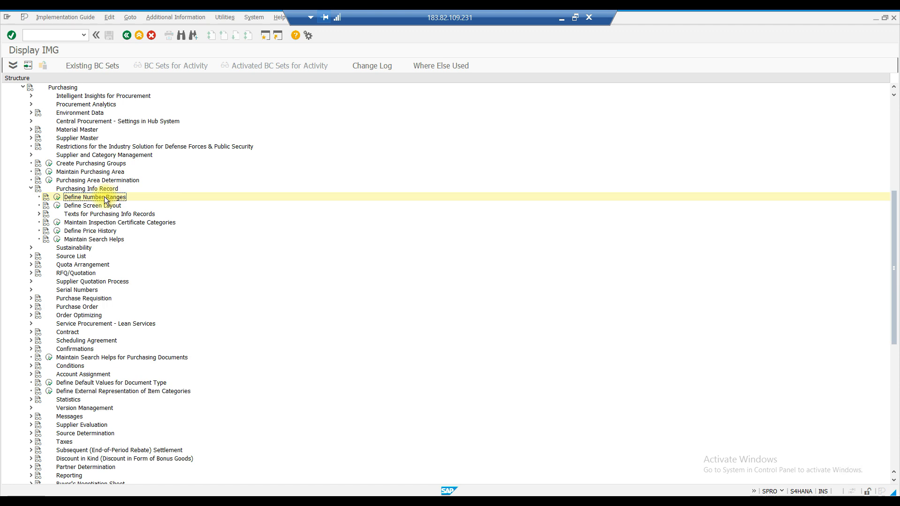
click(89, 206)
click(59, 206)
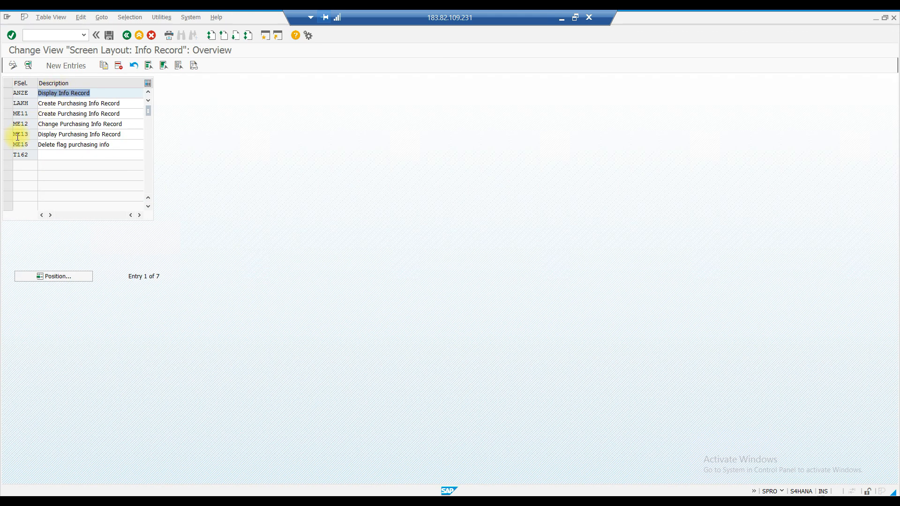
Open the field selection groups of the ME12 Change Purchasing Info Record screen layout.
click(8, 114)
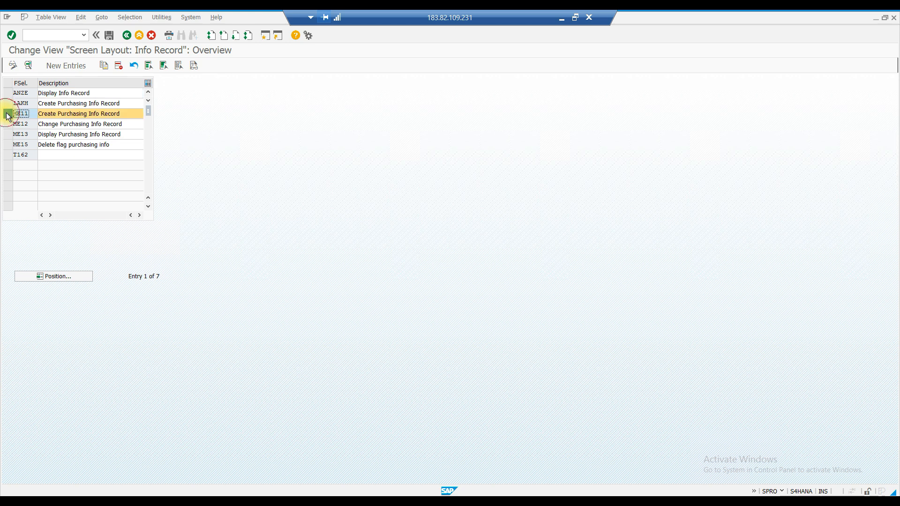
click(8, 125)
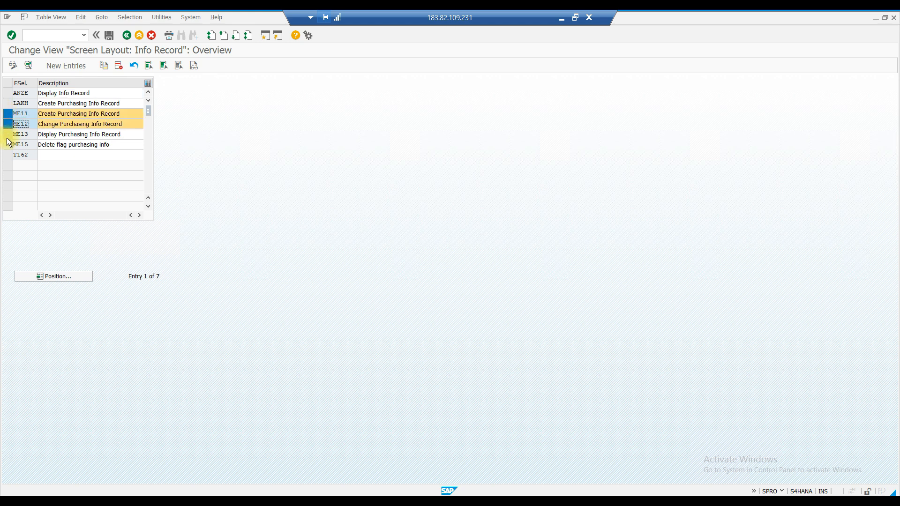
click(7, 134)
key(Return)
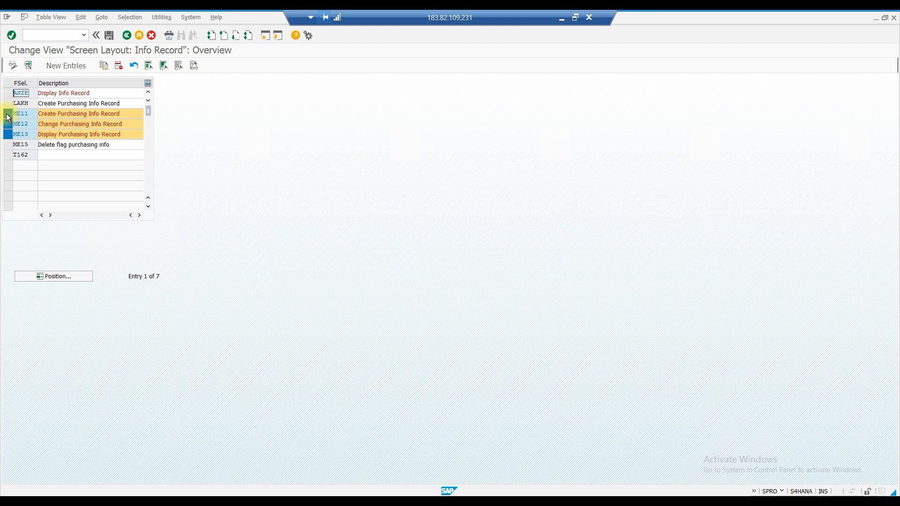
click(7, 135)
click(7, 126)
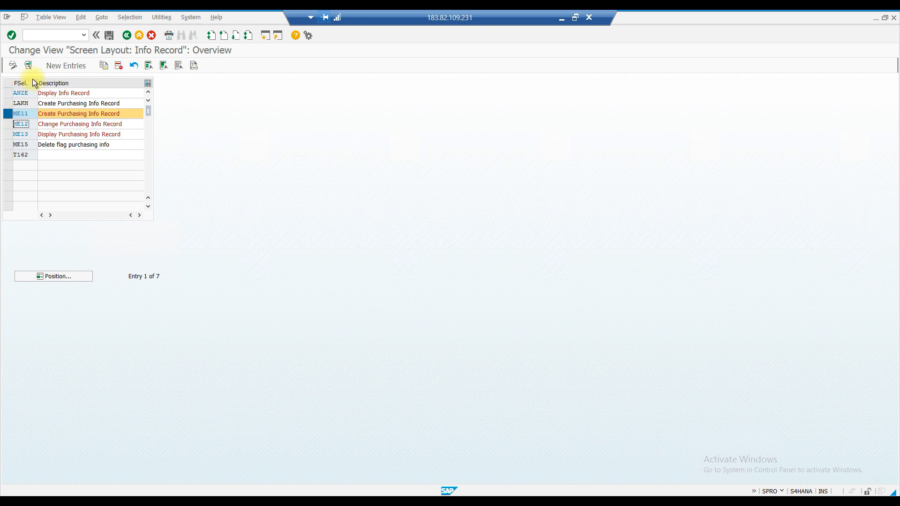
click(28, 65)
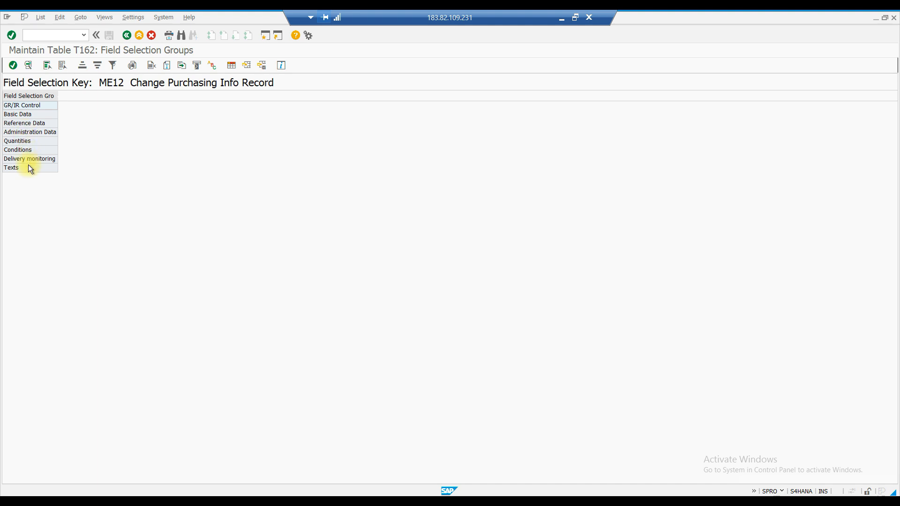
Examine the field settings of the GR/IR Control and Basic Data groups for key ME12.
double_click(17, 108)
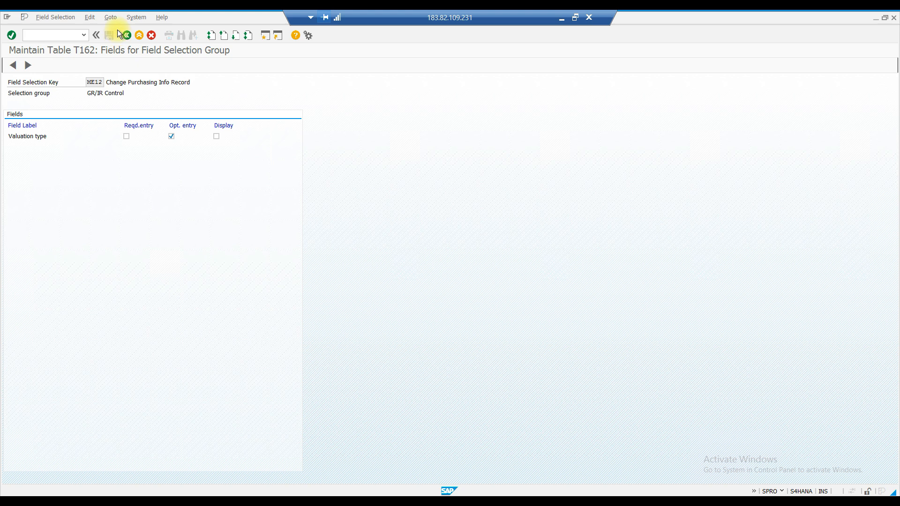
click(128, 35)
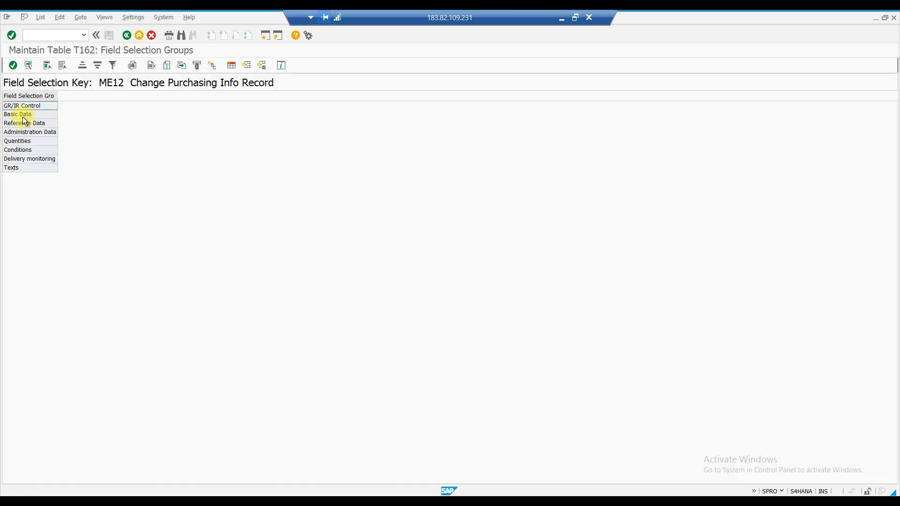
double_click(22, 113)
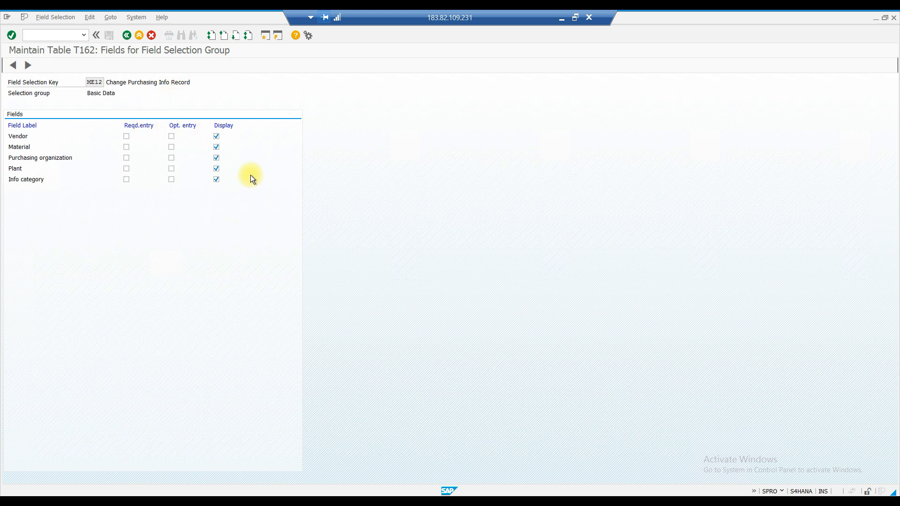
click(127, 35)
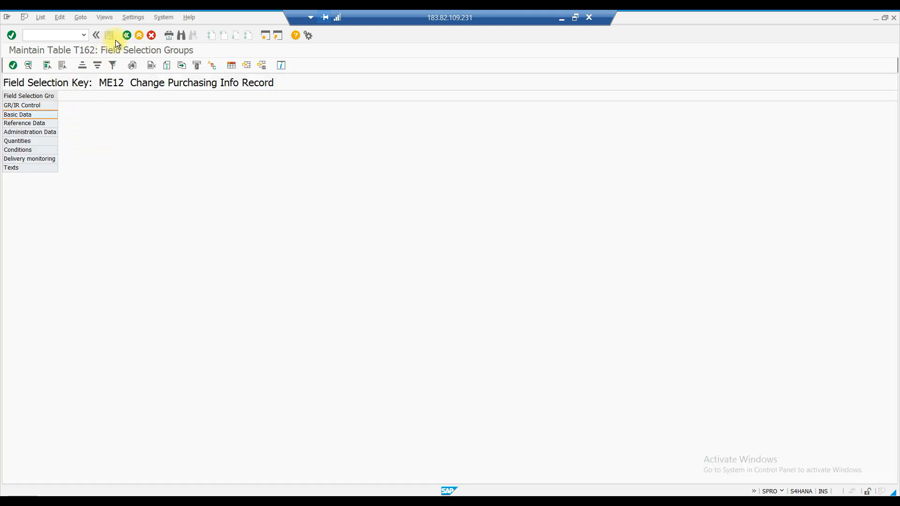
Return to the IMG, reopen Define Screen Layout and display the field selection groups of ME11 Create Purchasing Info Record.
click(126, 36)
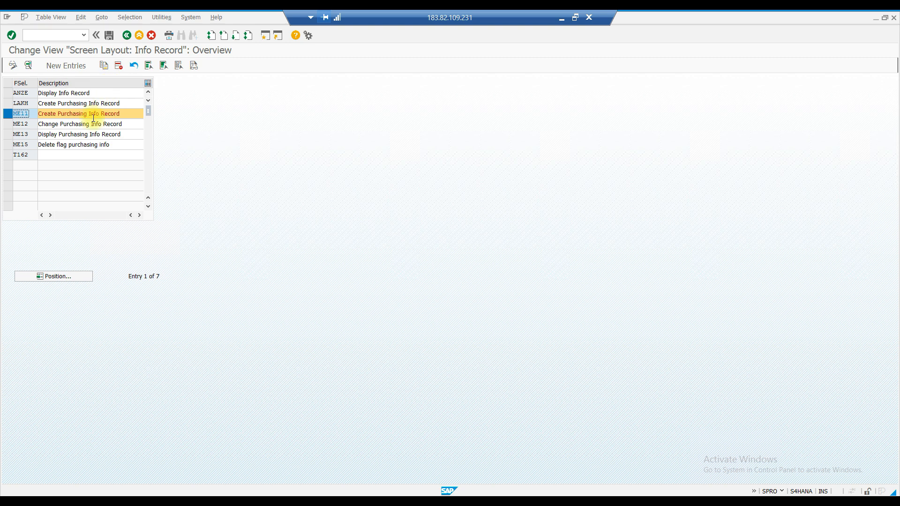
click(8, 124)
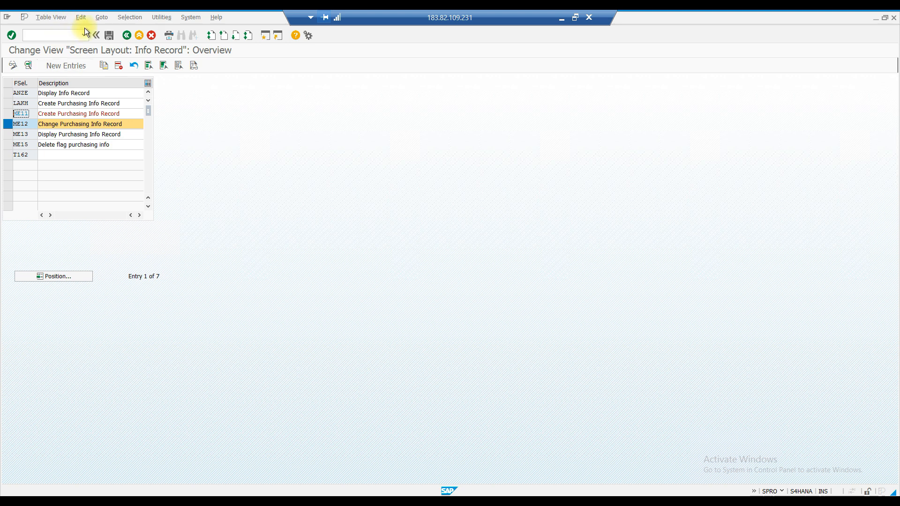
click(124, 35)
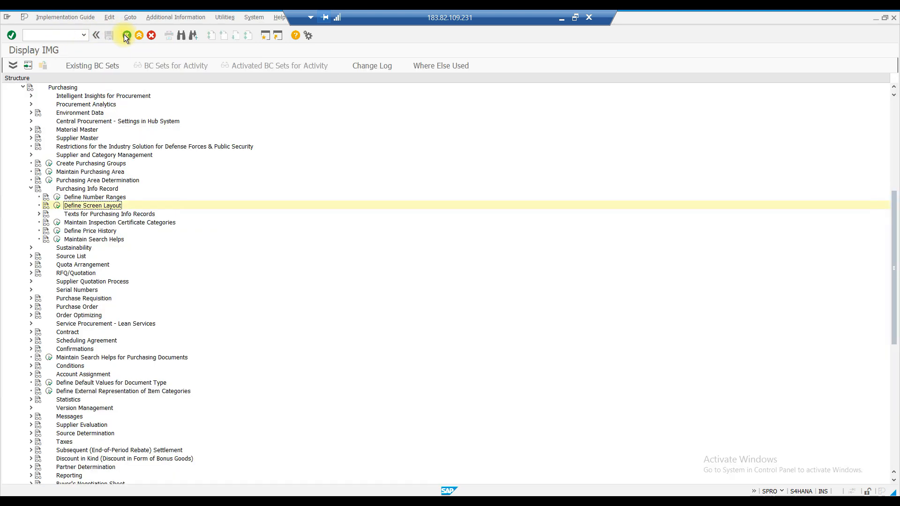
click(57, 205)
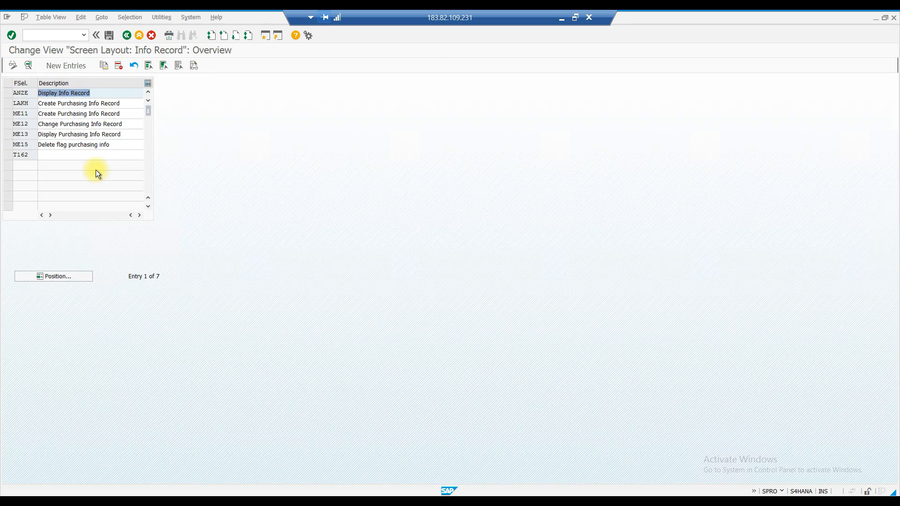
click(8, 113)
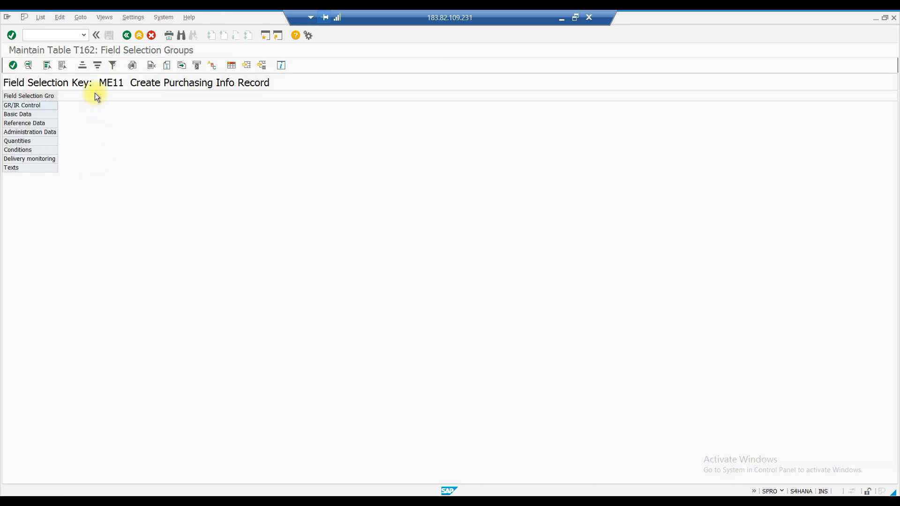
Examine the field settings of the GR/IR Control and Basic Data groups for key ME11.
double_click(11, 105)
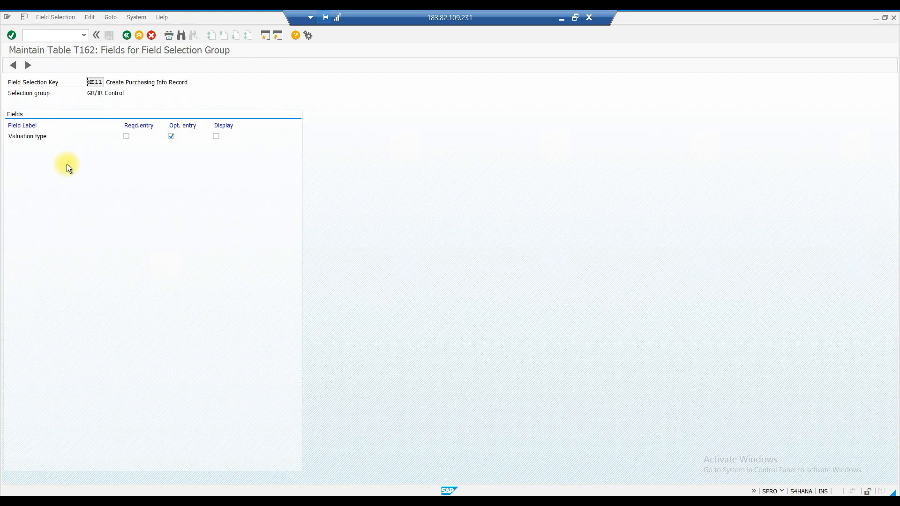
click(127, 35)
click(16, 114)
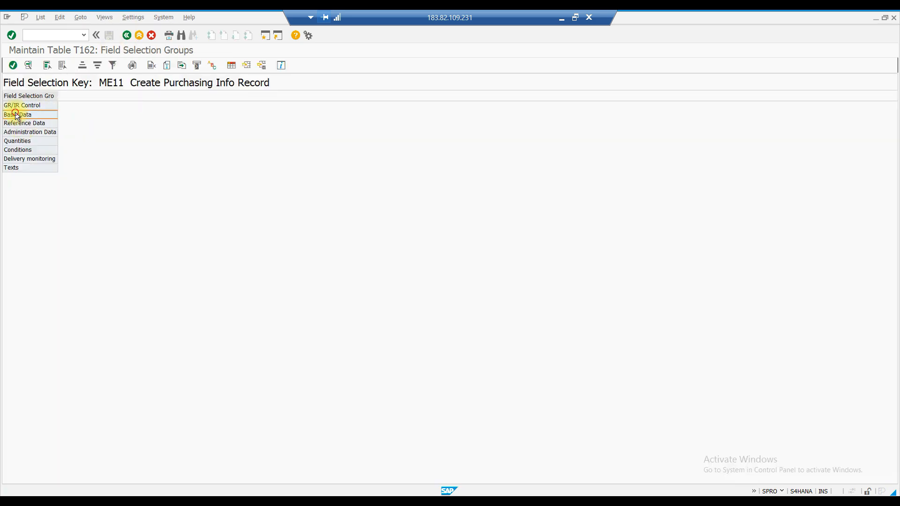
double_click(15, 115)
click(216, 136)
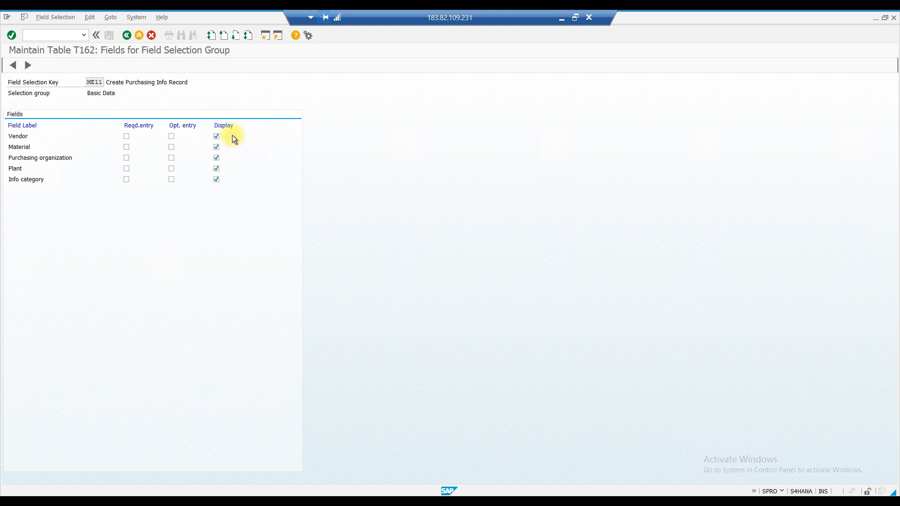
click(125, 36)
Examine the field settings of the Reference Data, Administration Data and Quantities groups for key ME11.
double_click(39, 124)
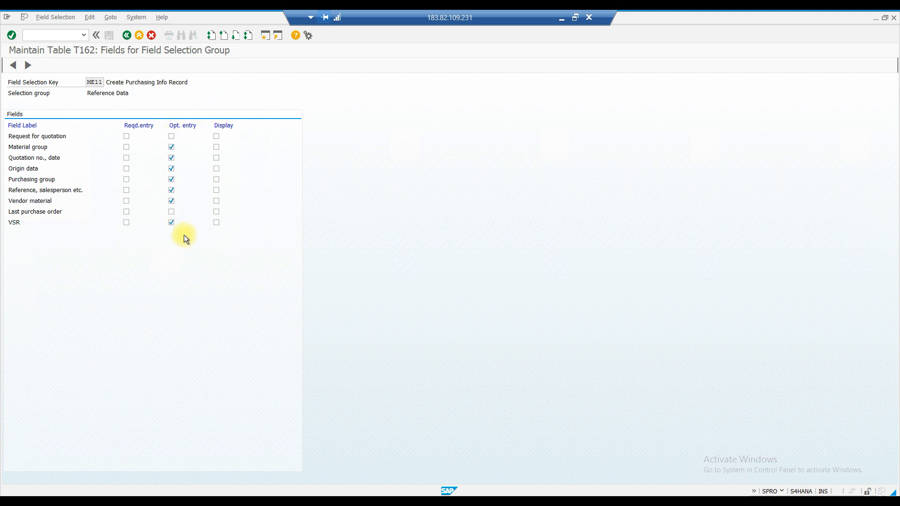
click(126, 35)
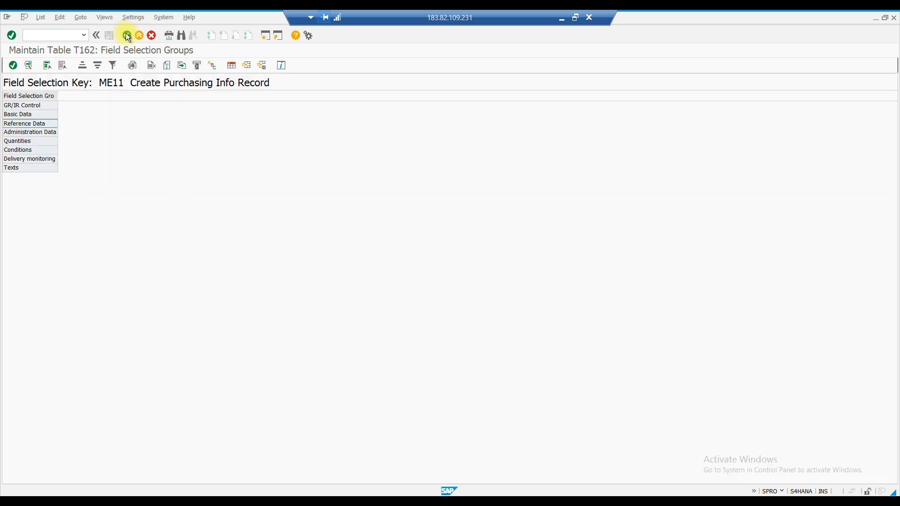
click(27, 133)
double_click(28, 135)
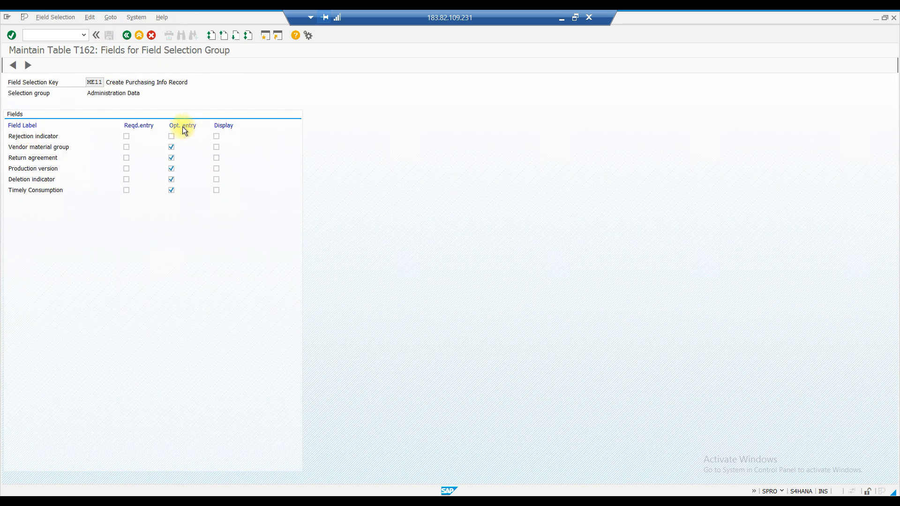
click(126, 36)
double_click(22, 141)
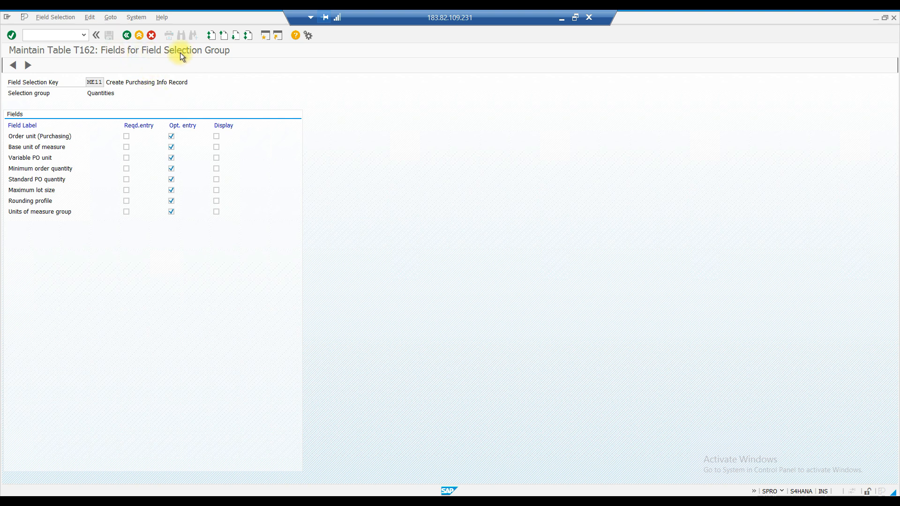
click(126, 36)
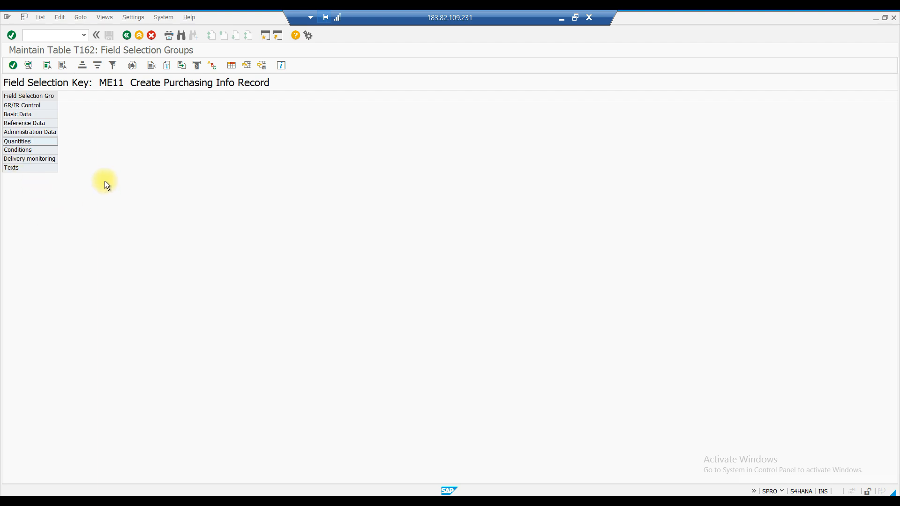
Leave Customizing and return to SAP Easy Access with the command /n.
click(47, 34)
text(/n)
key(Return)
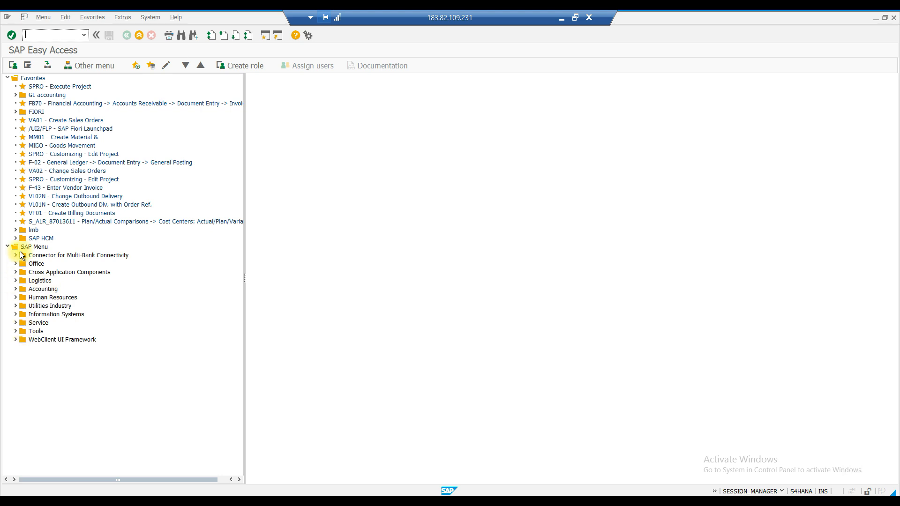
Expand the SAP Menu through Logistics, Materials Management, Purchasing and Master Data to the Info Record transactions.
click(15, 281)
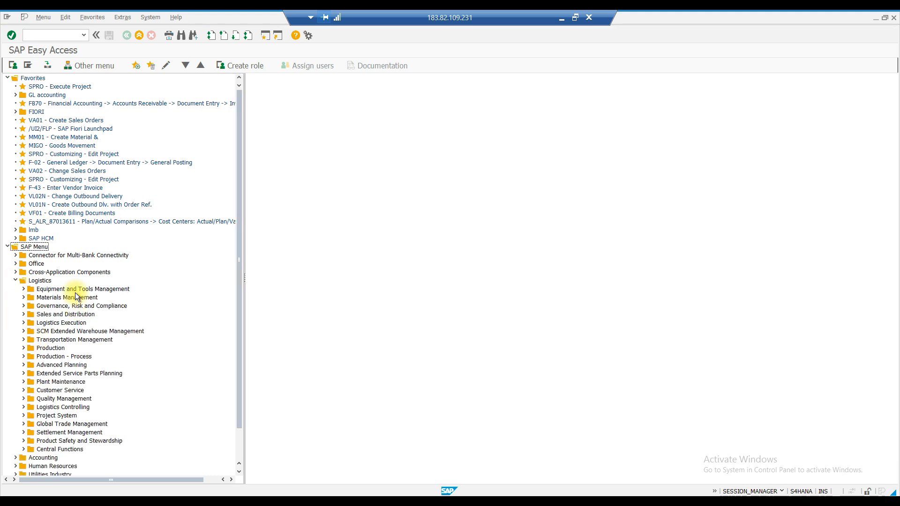
click(24, 297)
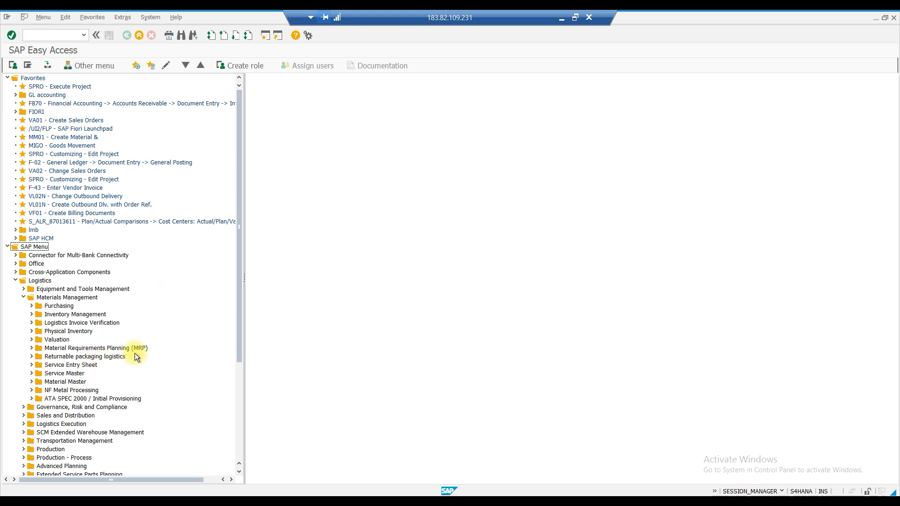
click(33, 306)
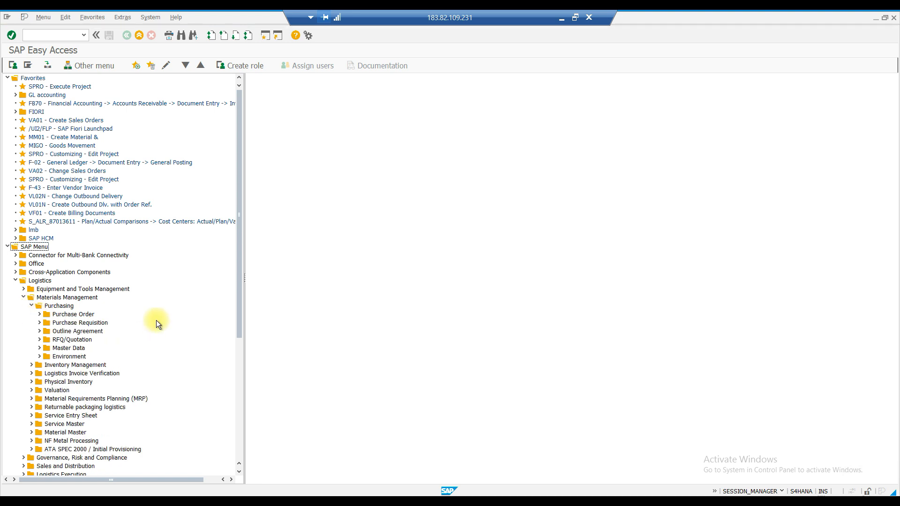
click(39, 347)
scroll(144, 322, down, 2)
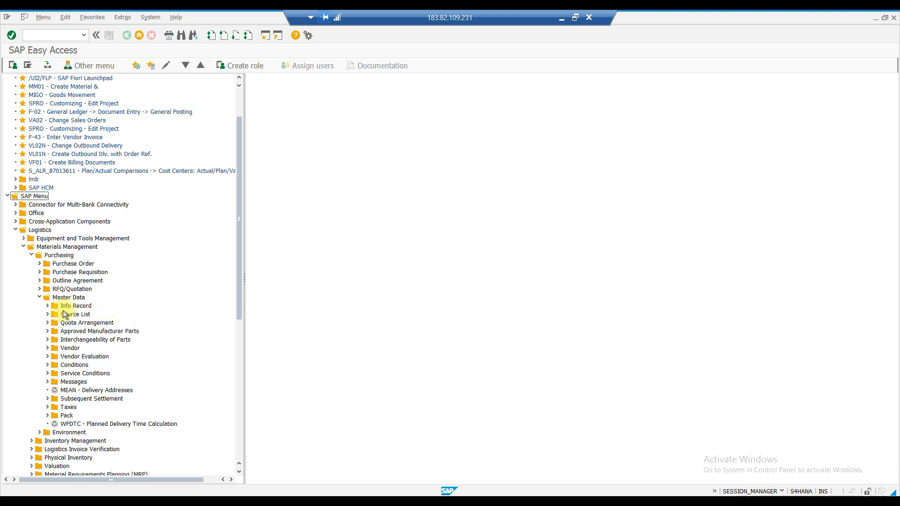
click(47, 306)
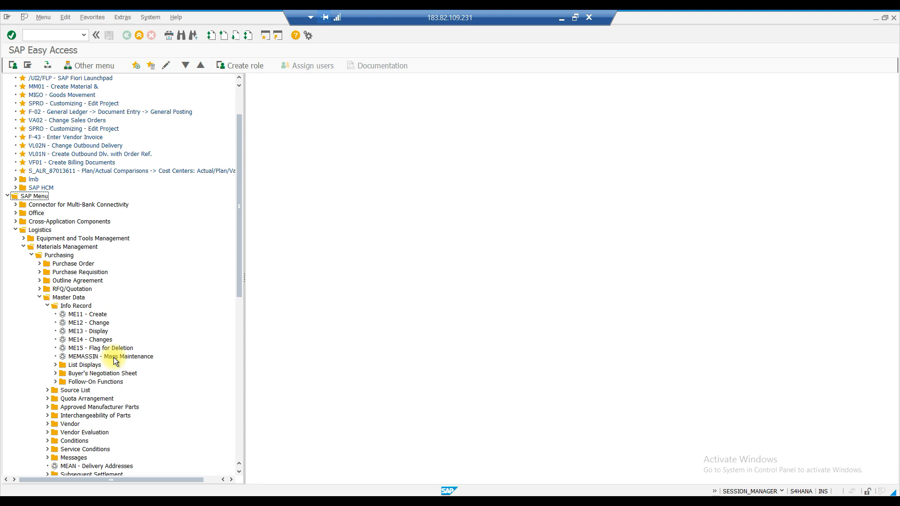
Start ME11 - Create and continue to the general data with the proposed vendor, material, purchasing organization P100, plant N100 and Standard category.
double_click(81, 315)
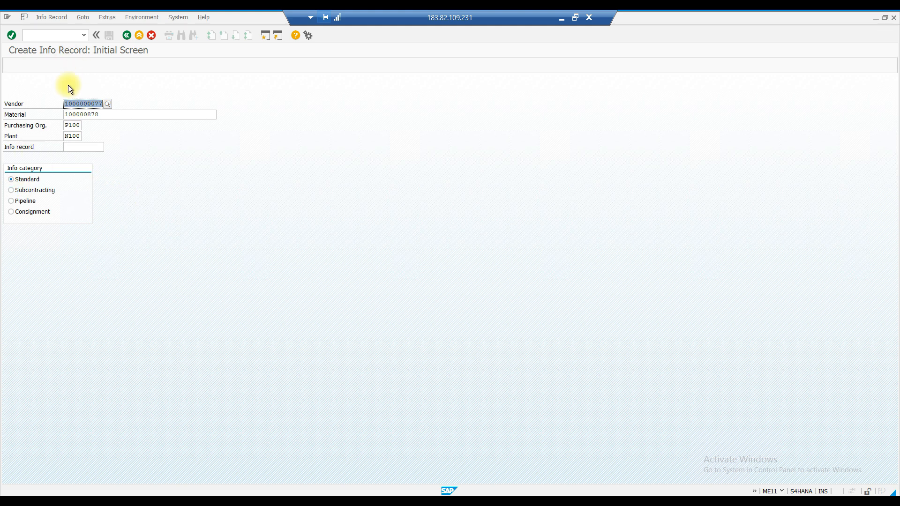
drag(69, 103, 64, 104)
key(Return)
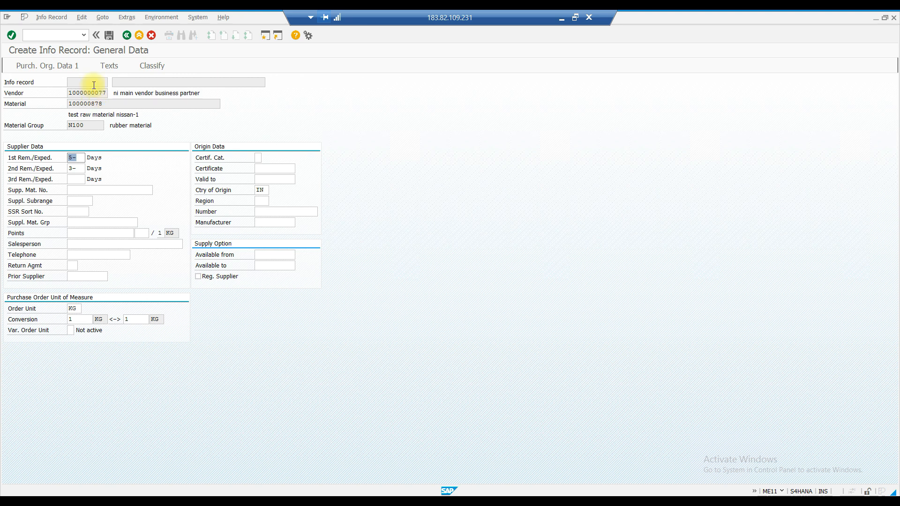
Examine the vendor, material, material group, reminder and supplier material number fields in the info record's general data.
drag(105, 92, 57, 96)
drag(113, 102, 60, 103)
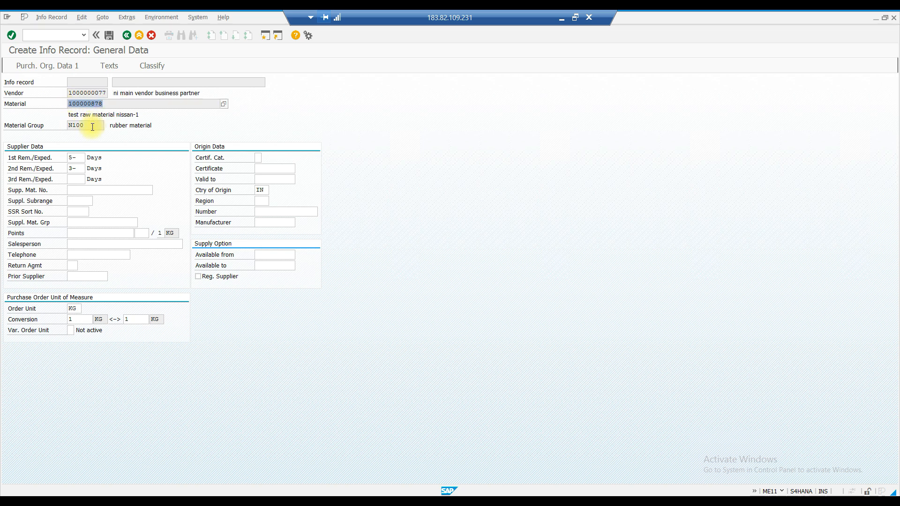
drag(92, 127, 46, 129)
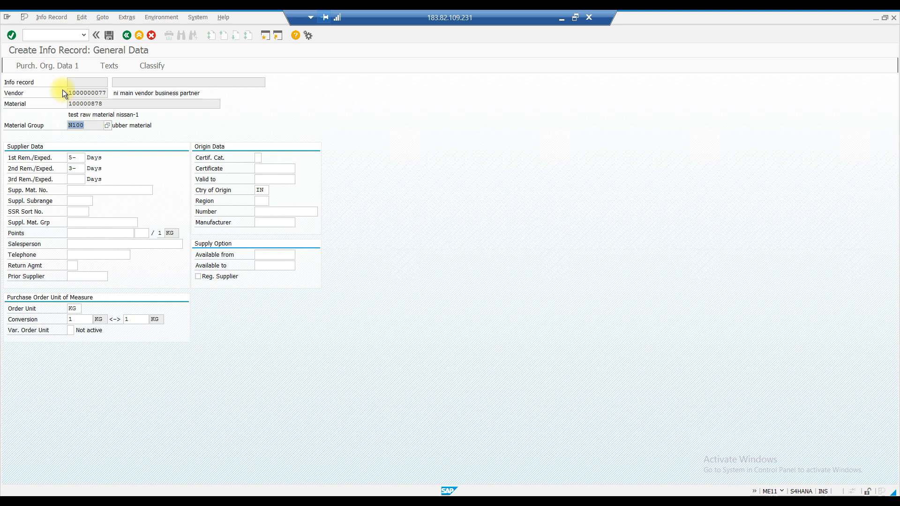
click(84, 82)
click(78, 158)
click(72, 187)
drag(107, 105, 68, 106)
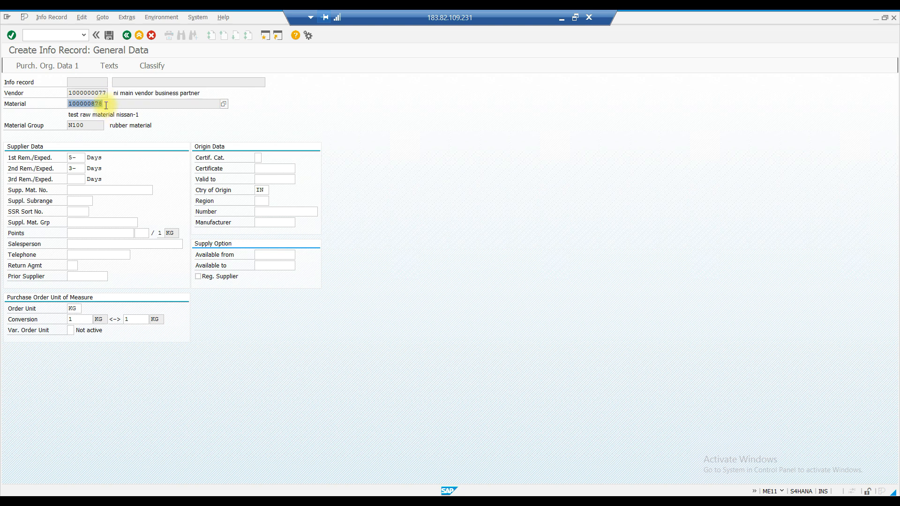
drag(105, 104, 68, 104)
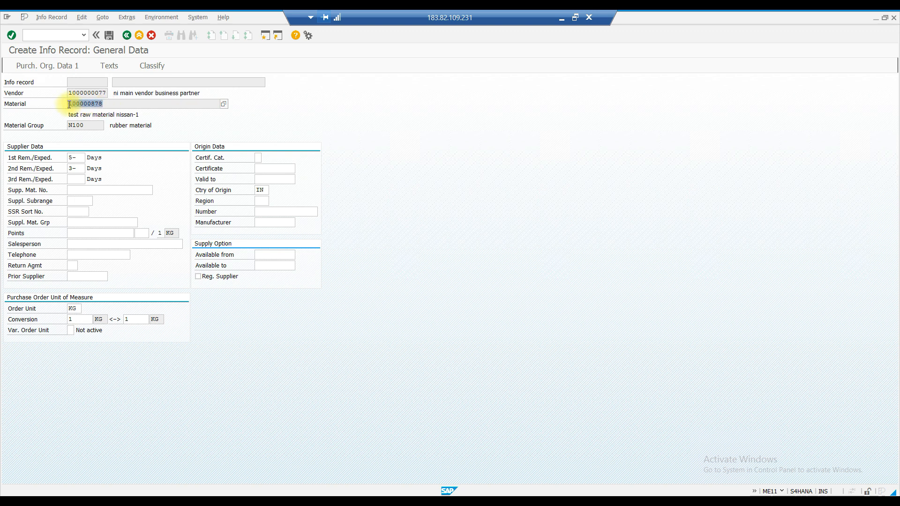
click(88, 191)
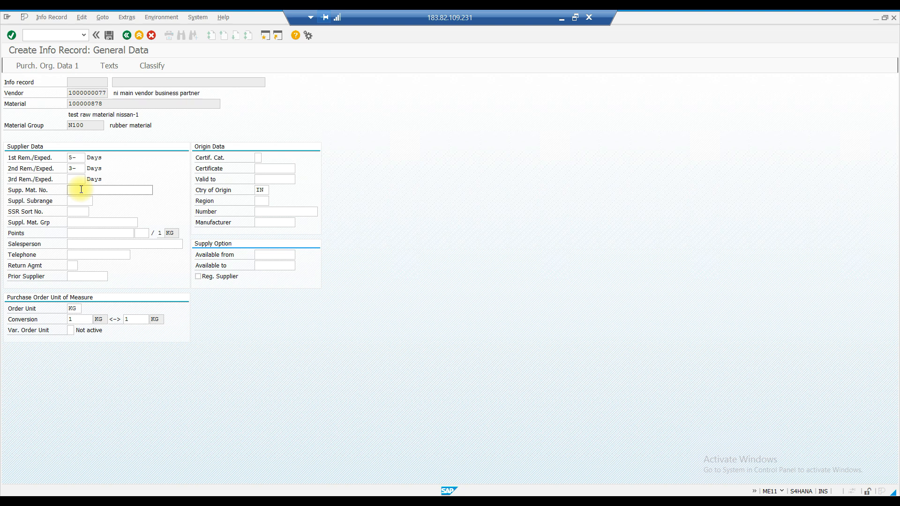
Examine the remaining supplier data fields, including points, the return agreement options and the prior supplier.
click(80, 189)
click(79, 233)
click(73, 265)
key(F4)
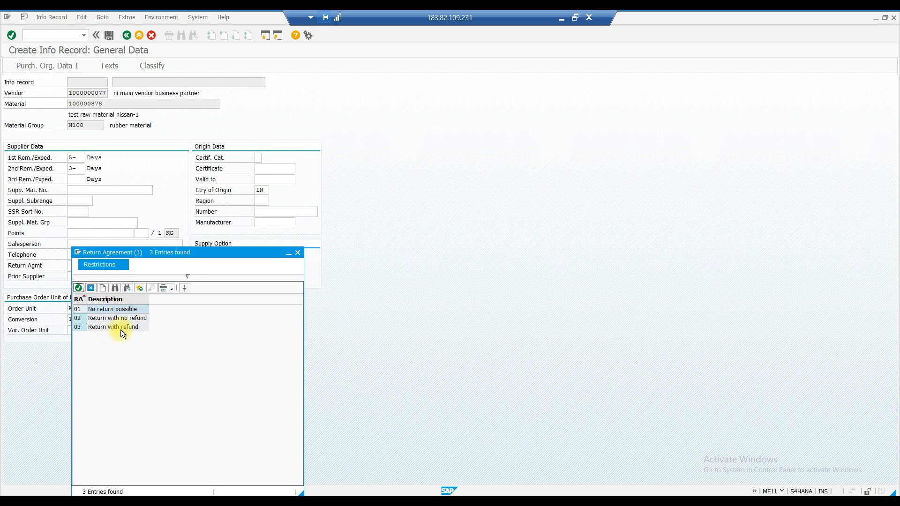
click(297, 253)
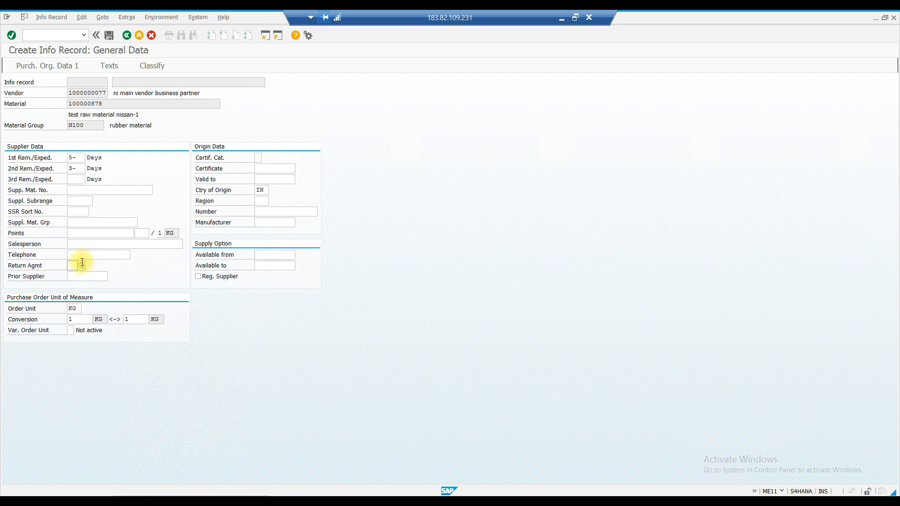
click(70, 280)
Examine the origin data fields for certificate category, certificate, validity date and manufacturer.
click(262, 158)
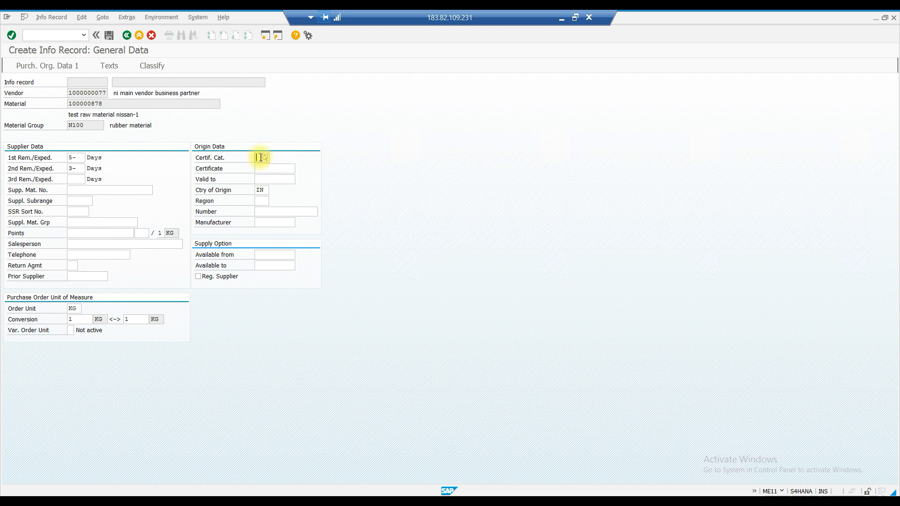
click(266, 167)
click(266, 179)
click(259, 157)
click(261, 169)
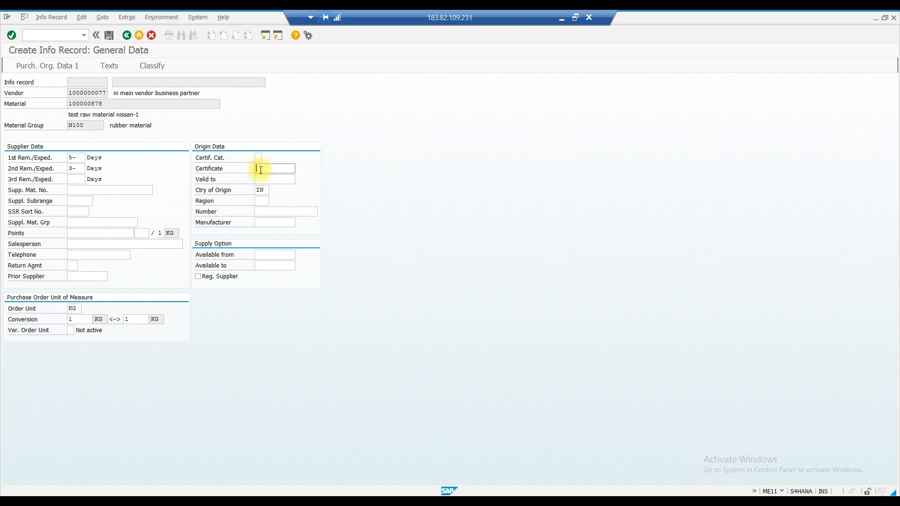
click(263, 180)
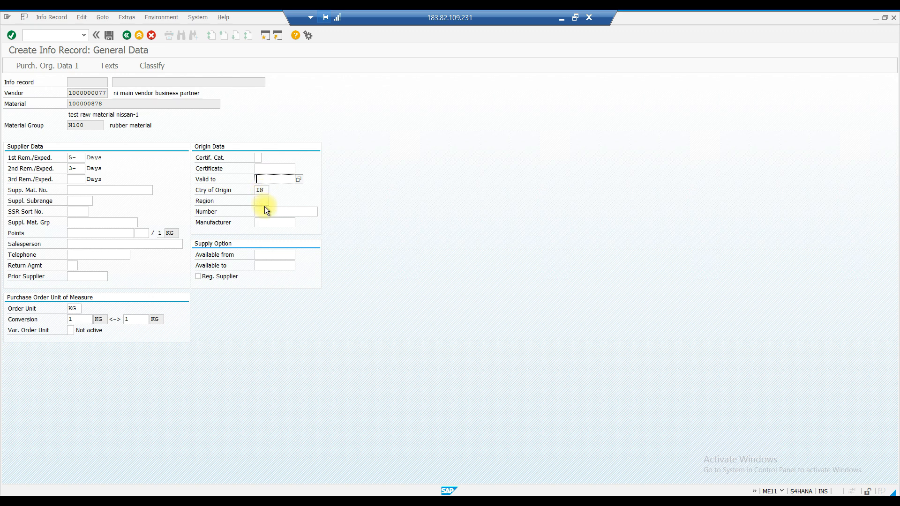
click(273, 223)
Set the supply option as available from 28.01.2024 to 28.07.2024 and mark the vendor as regular supplier.
click(265, 252)
click(297, 256)
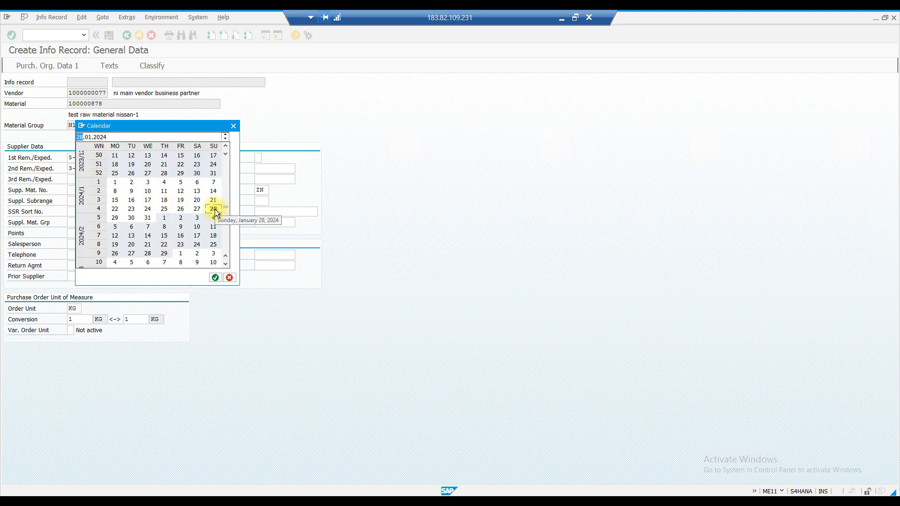
double_click(214, 209)
click(279, 268)
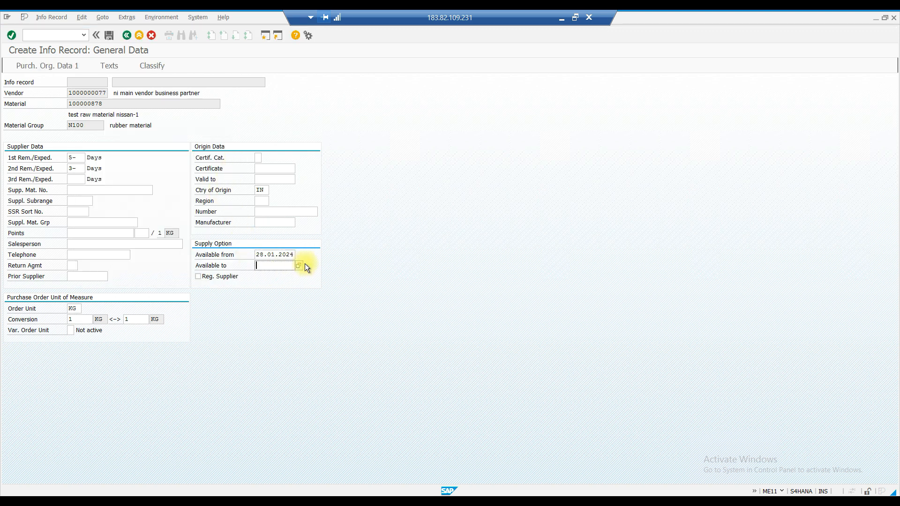
click(298, 266)
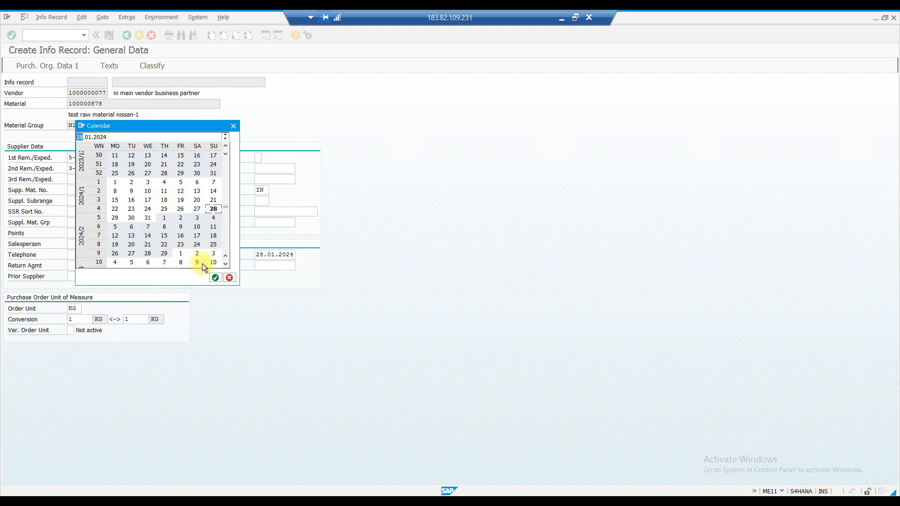
scroll(227, 266, down, 5)
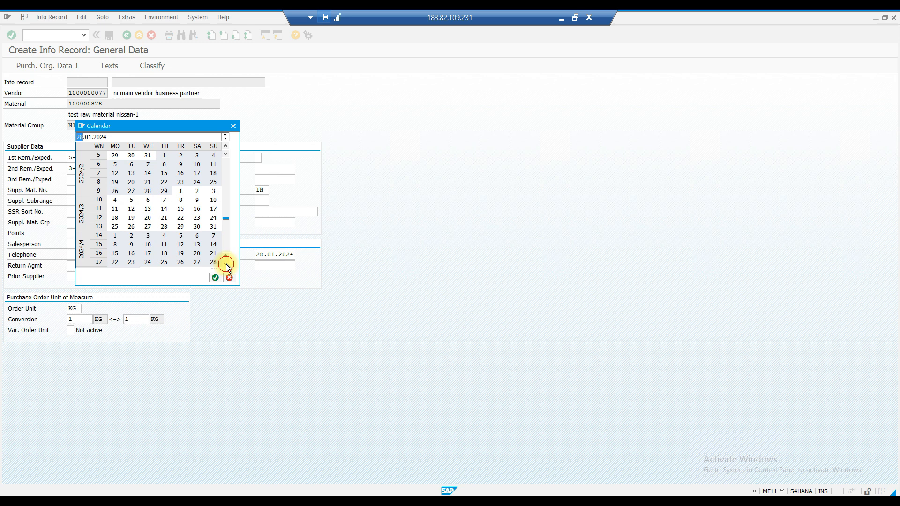
scroll(226, 263, down, 5)
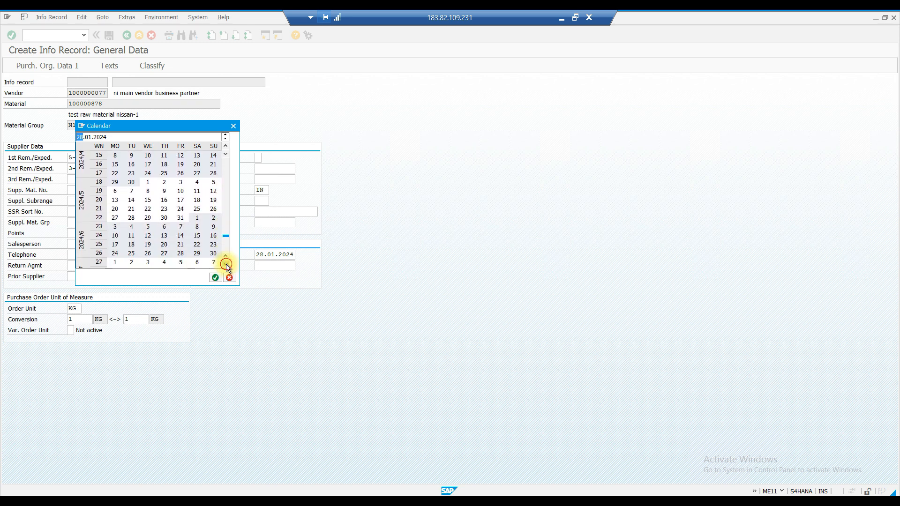
scroll(226, 264, down, 2)
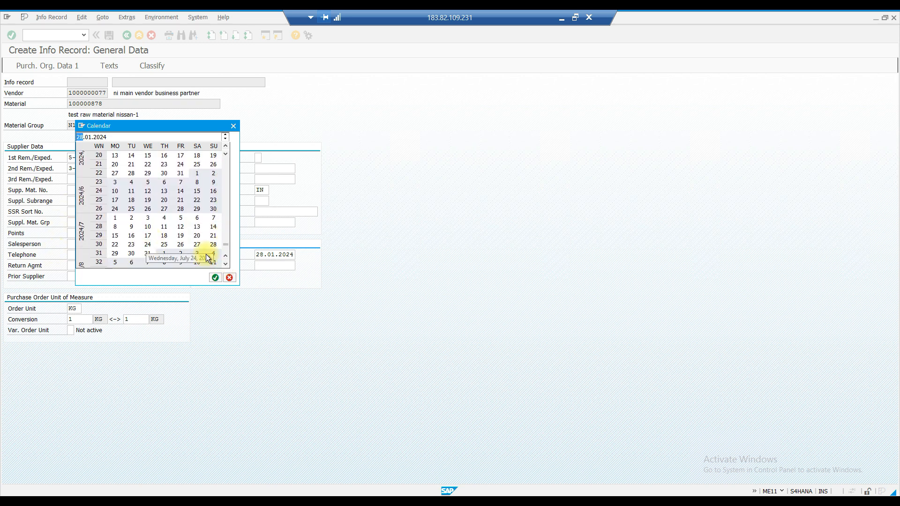
double_click(212, 248)
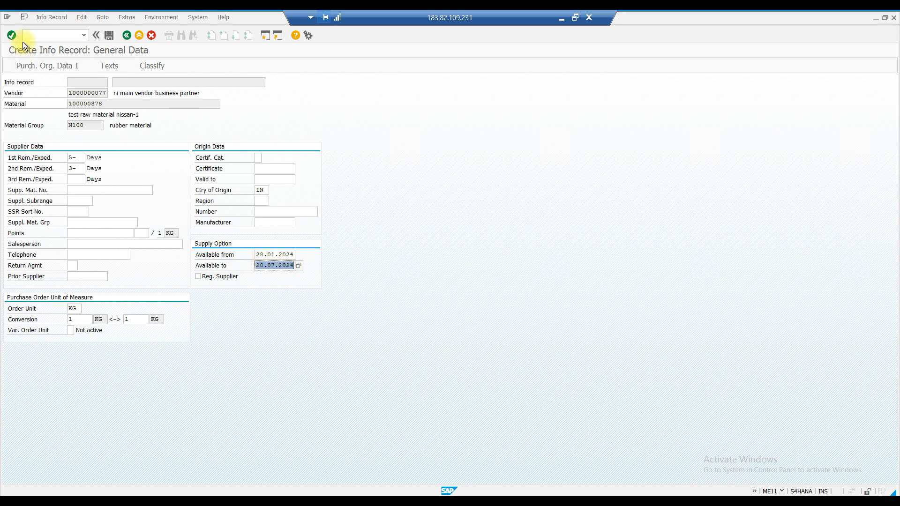
click(198, 277)
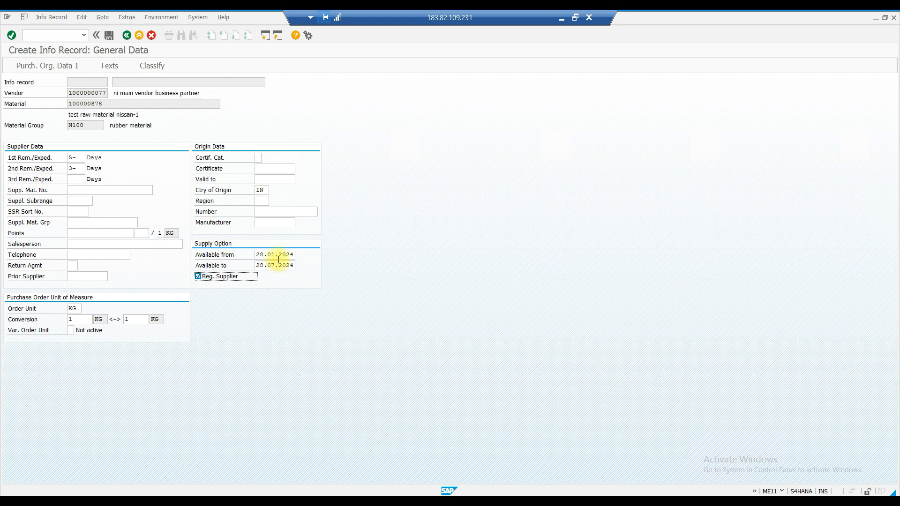
Set the info record's order unit to BAG.
click(77, 308)
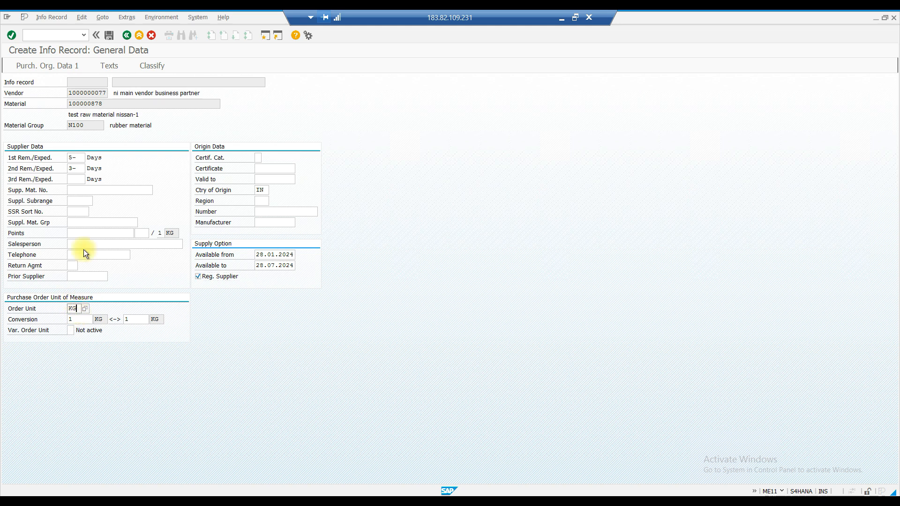
click(105, 103)
double_click(68, 103)
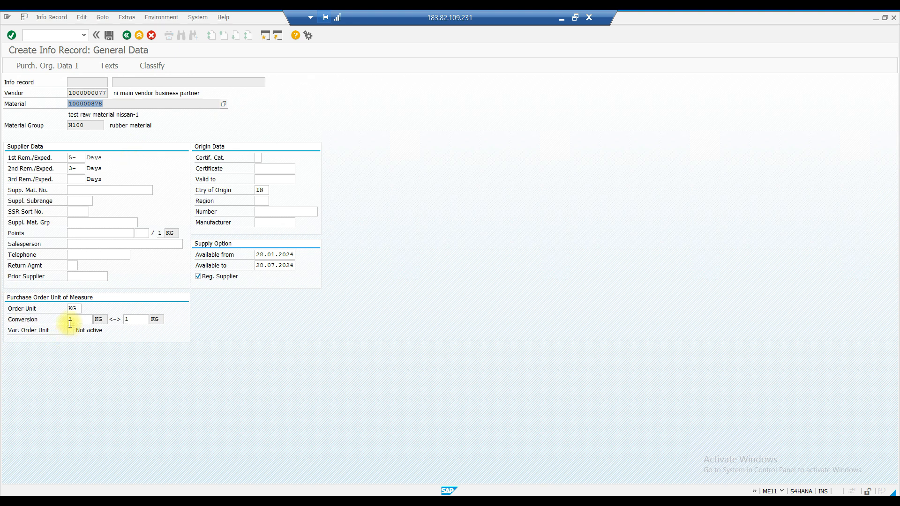
click(73, 309)
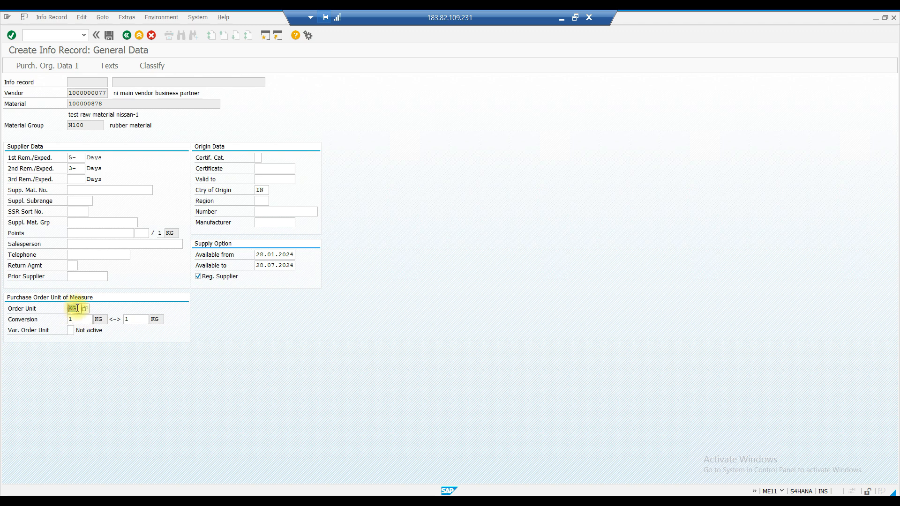
key(F4)
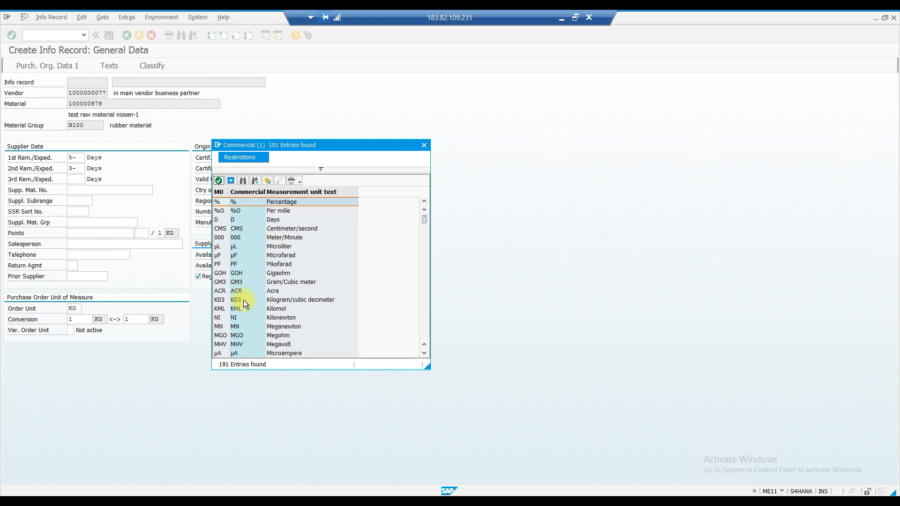
scroll(246, 295, down, 3)
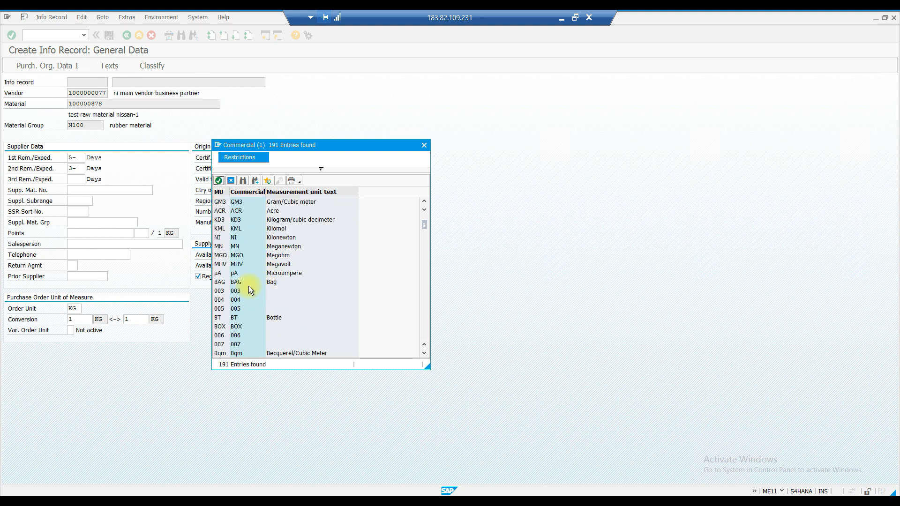
double_click(220, 282)
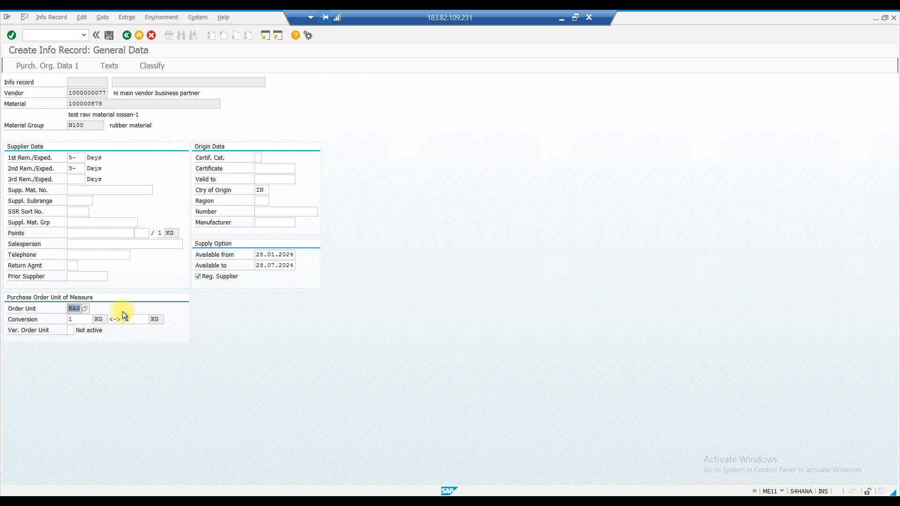
click(78, 319)
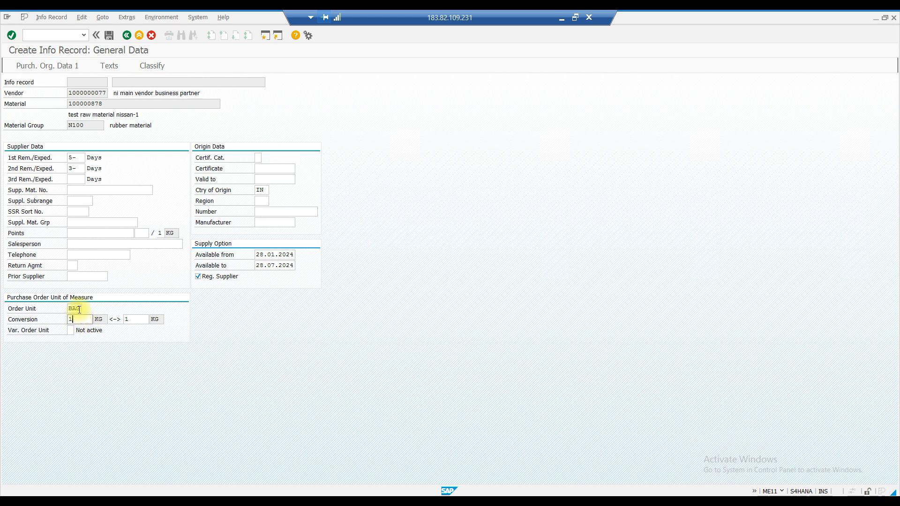
click(76, 308)
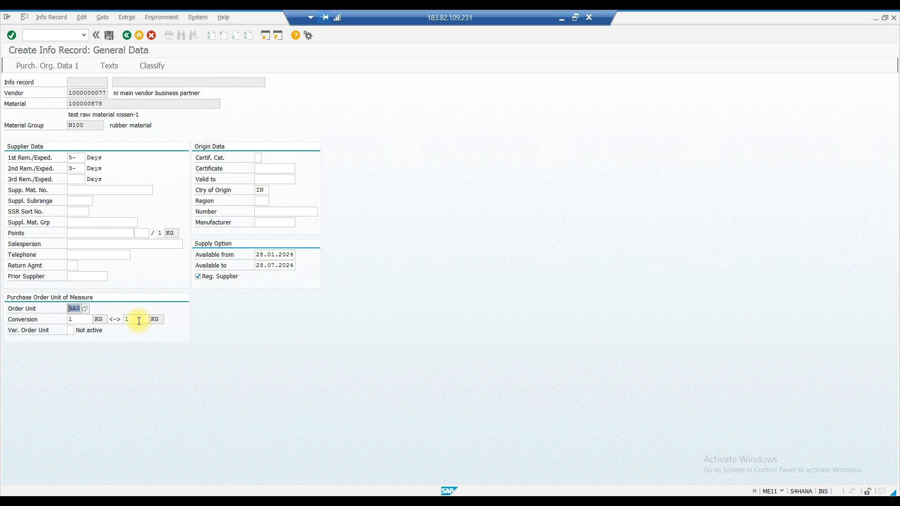
Change the info record's order unit to KG from the list of measurement units.
click(86, 308)
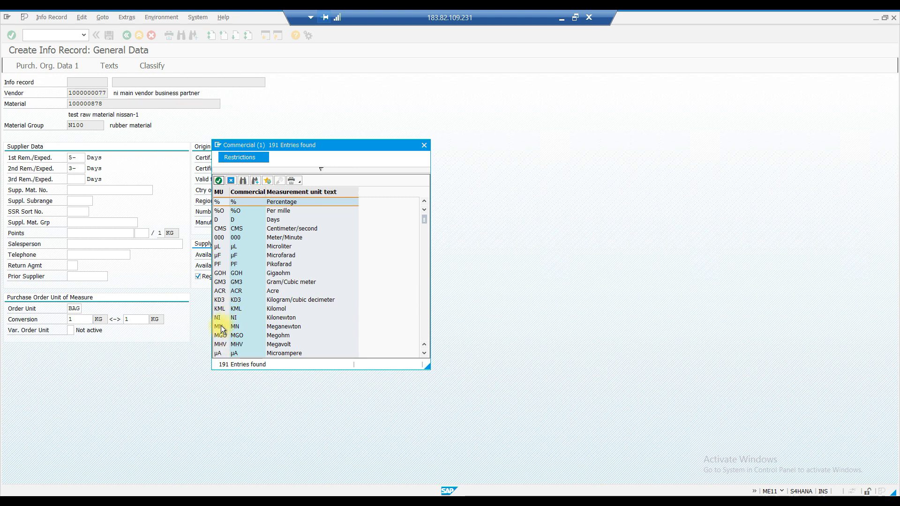
scroll(226, 306, down, 4)
scroll(227, 306, down, 2)
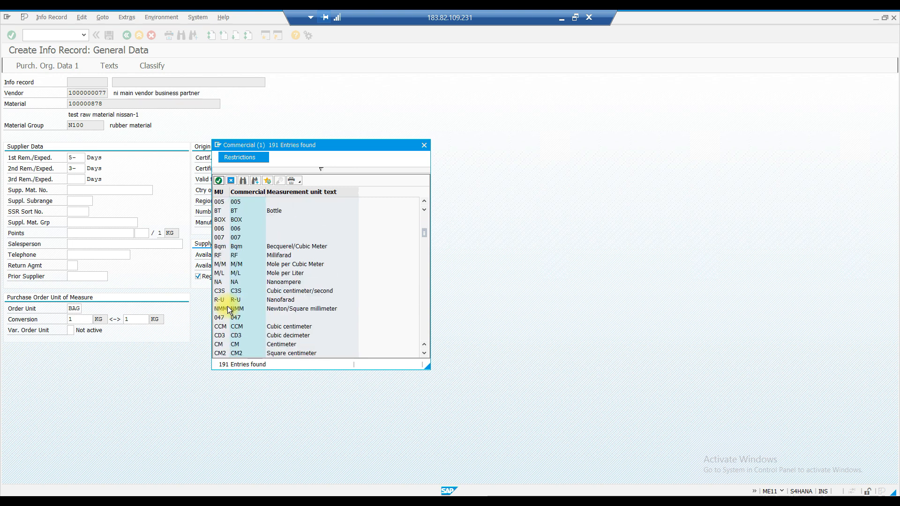
scroll(227, 305, down, 4)
scroll(227, 306, down, 6)
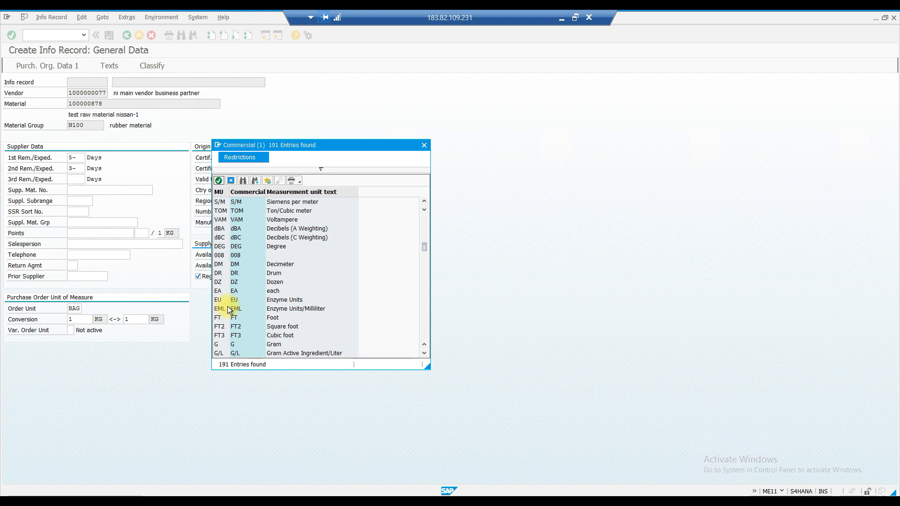
scroll(227, 308, down, 5)
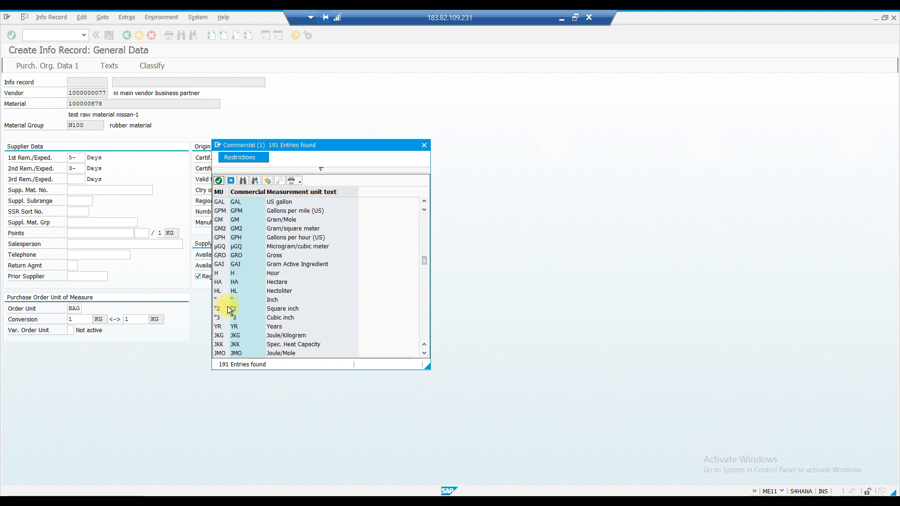
scroll(227, 308, down, 1)
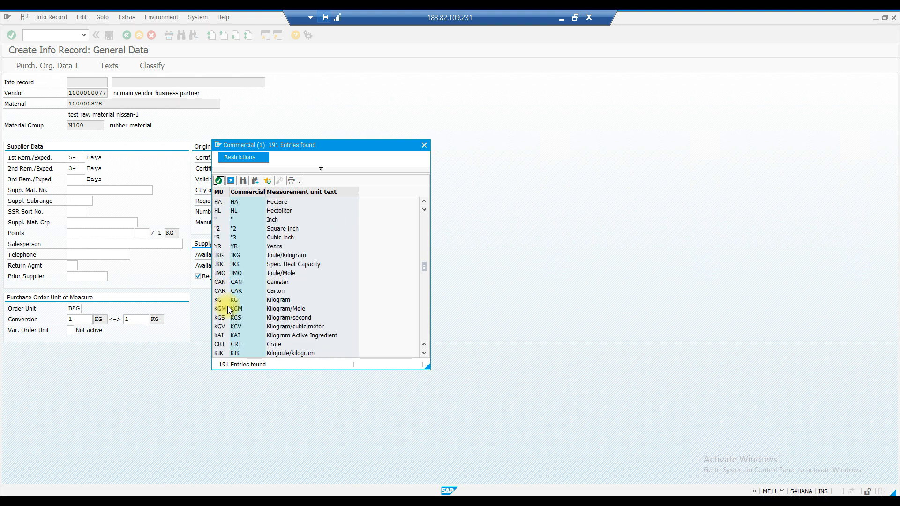
double_click(226, 300)
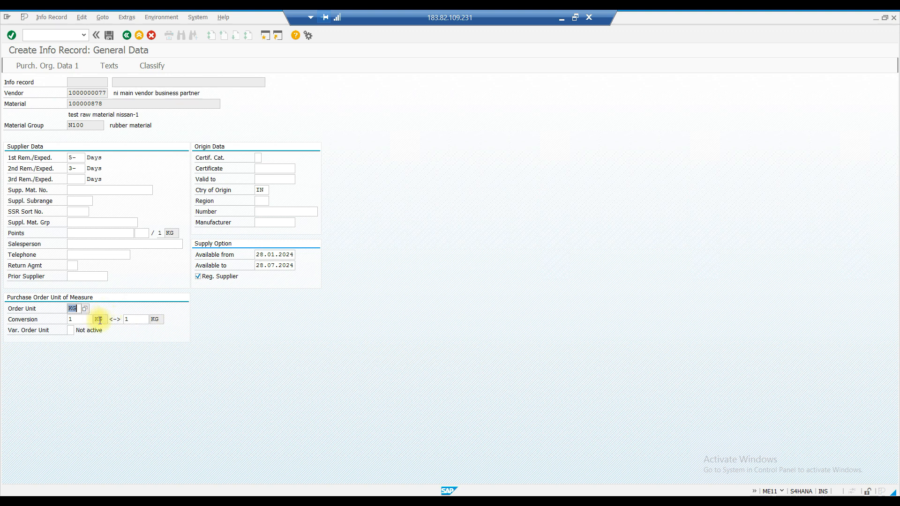
Check the variable order unit field and continue to Purch. Organization Data 1, accepting the order unit and conversion.
click(31, 333)
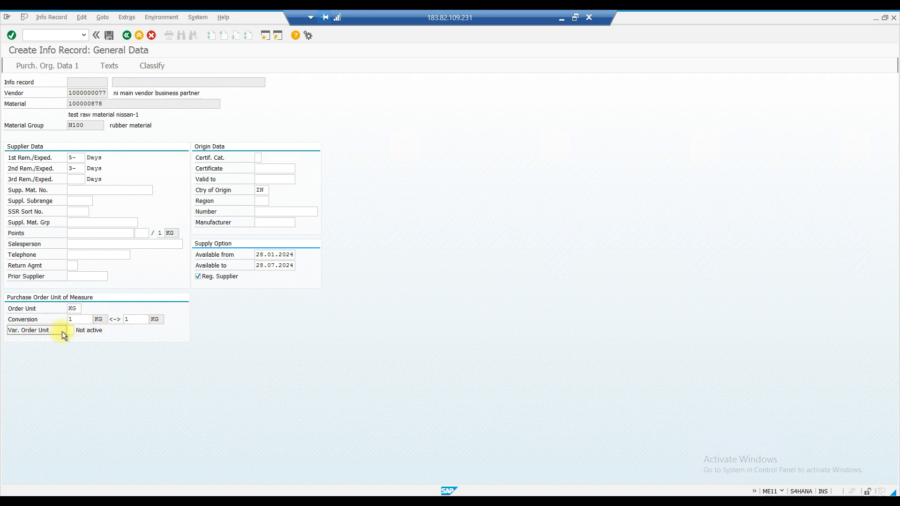
click(72, 331)
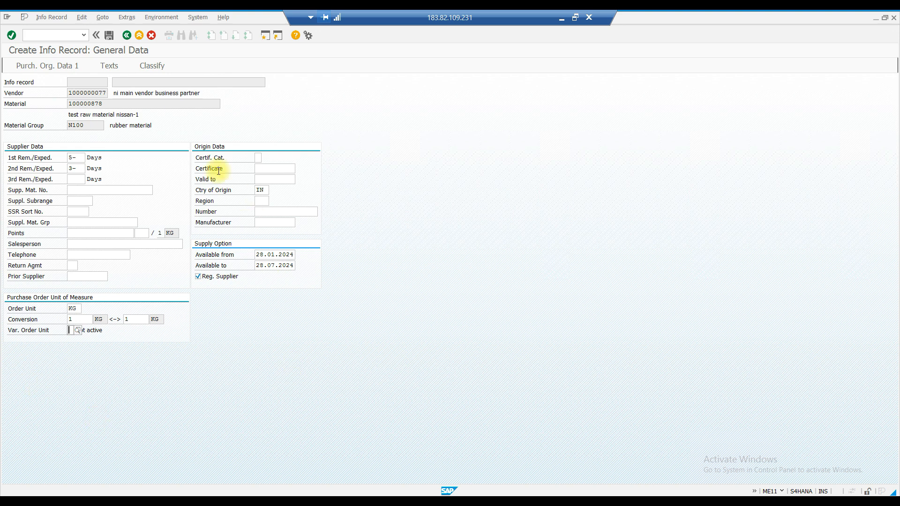
click(58, 64)
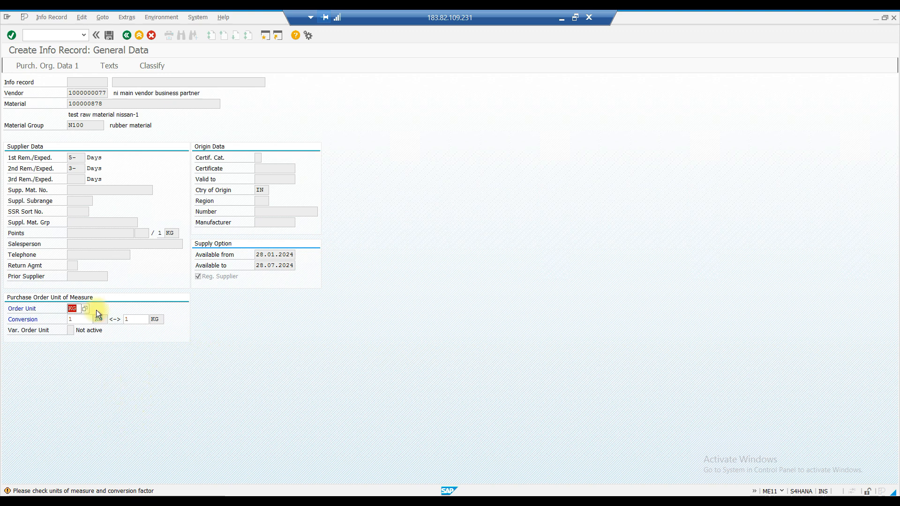
key(Return)
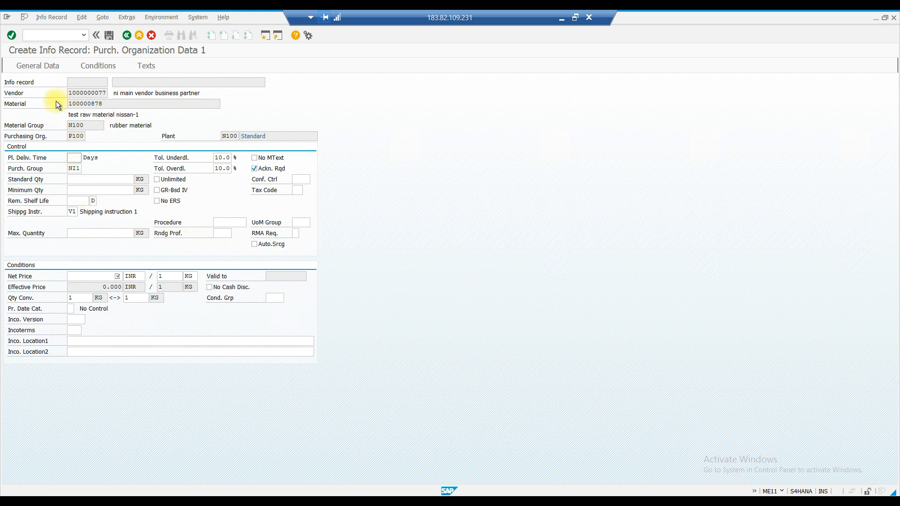
Set the planned delivery time to 10 days and review the purchasing group field.
click(79, 135)
click(78, 158)
click(70, 158)
text(20)
key(BackSpace)
key(BackSpace)
text(10)
double_click(71, 169)
click(74, 169)
double_click(74, 169)
Open a new session, start SPRO and expand Materials Management and Purchasing in the Implementation Guide.
click(266, 36)
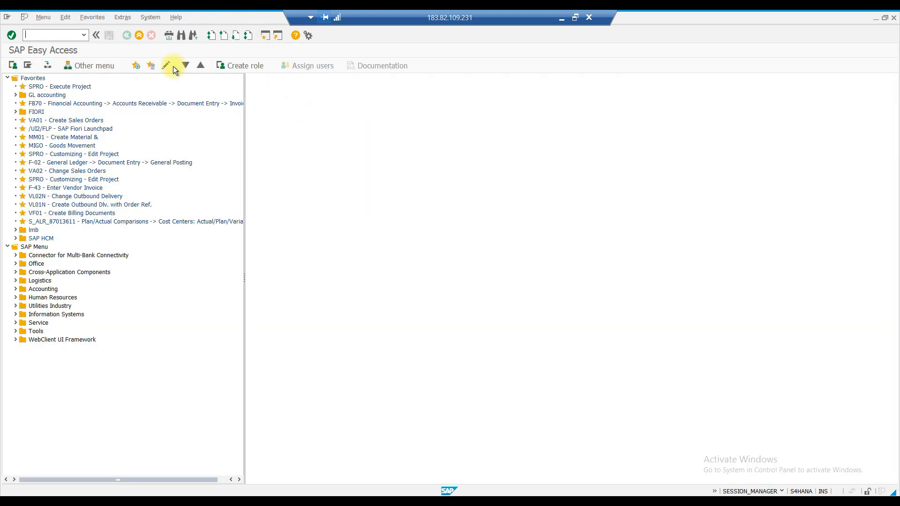
text(spro)
key(Return)
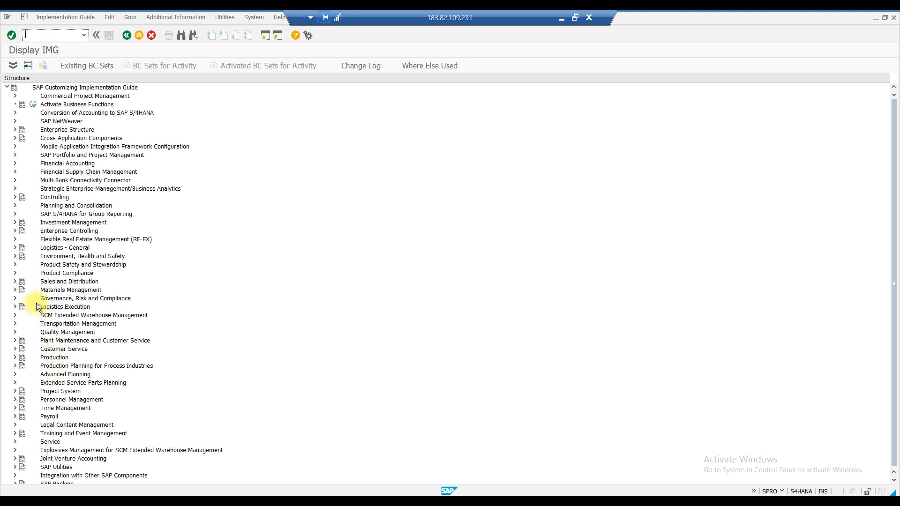
click(15, 290)
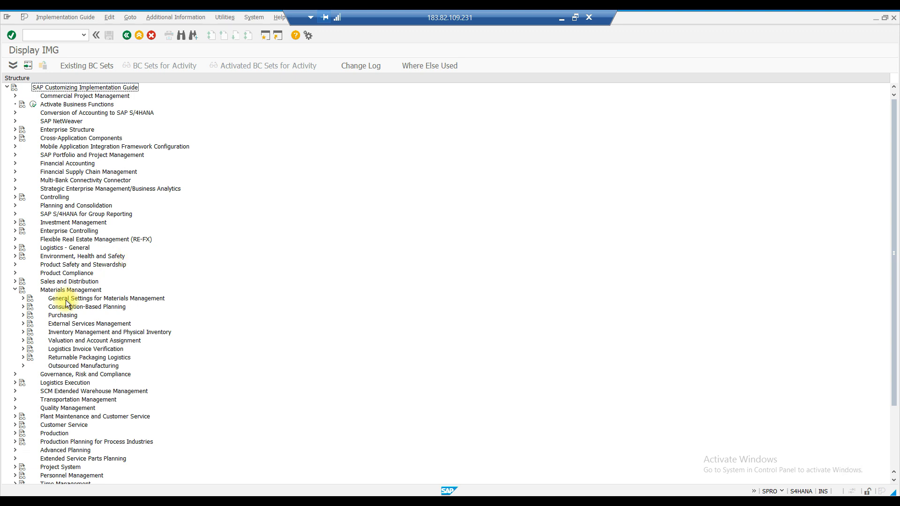
click(23, 315)
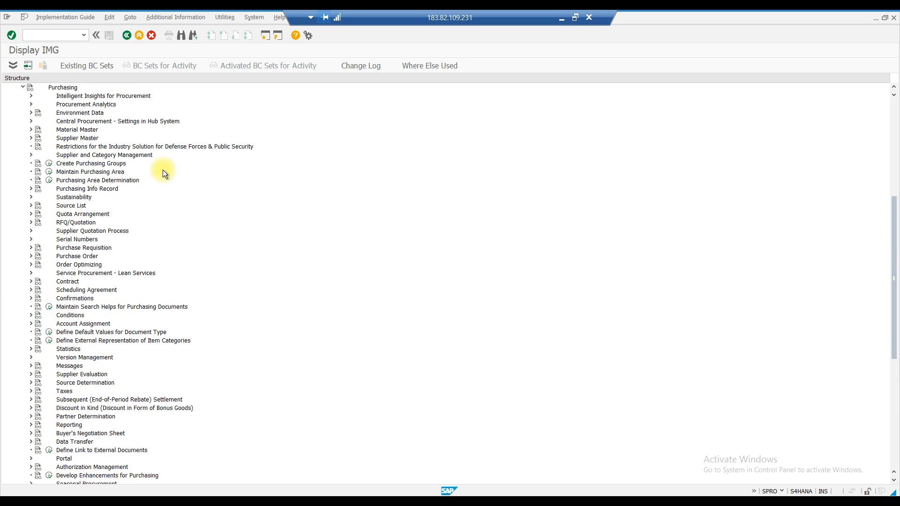
Open the Create Purchasing Groups activity and locate the NI1 purchasing group in the overview.
click(61, 164)
click(49, 163)
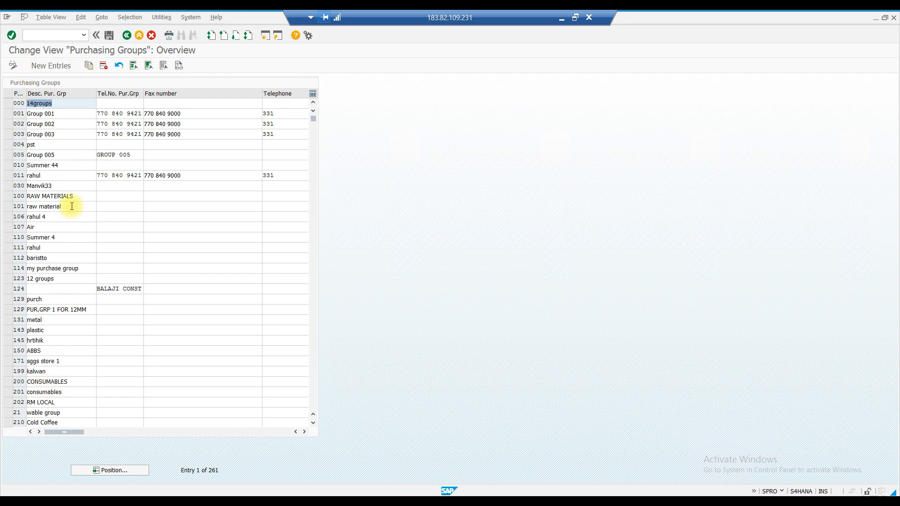
scroll(71, 215, down, 8)
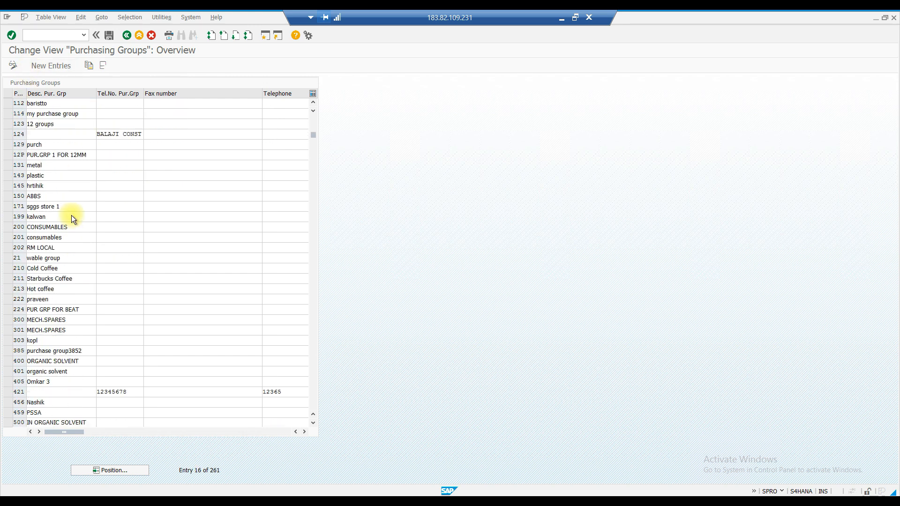
scroll(72, 216, down, 7)
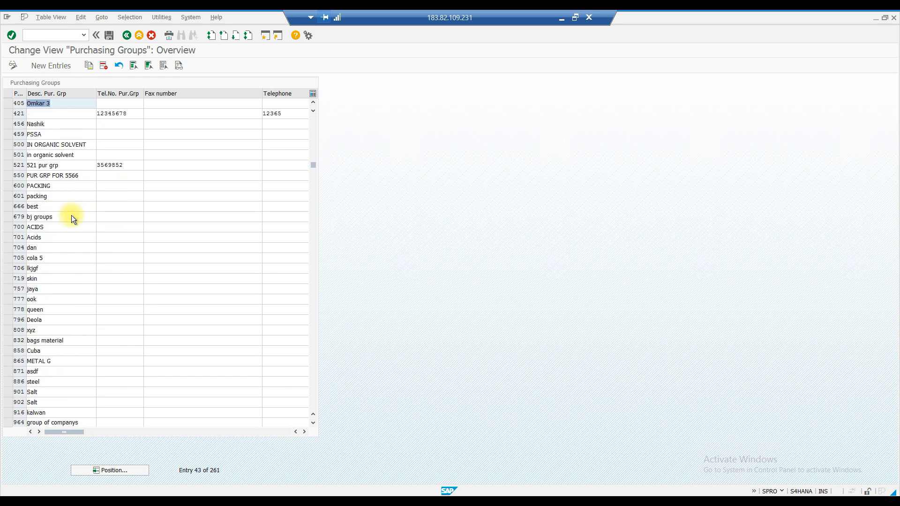
scroll(71, 216, down, 7)
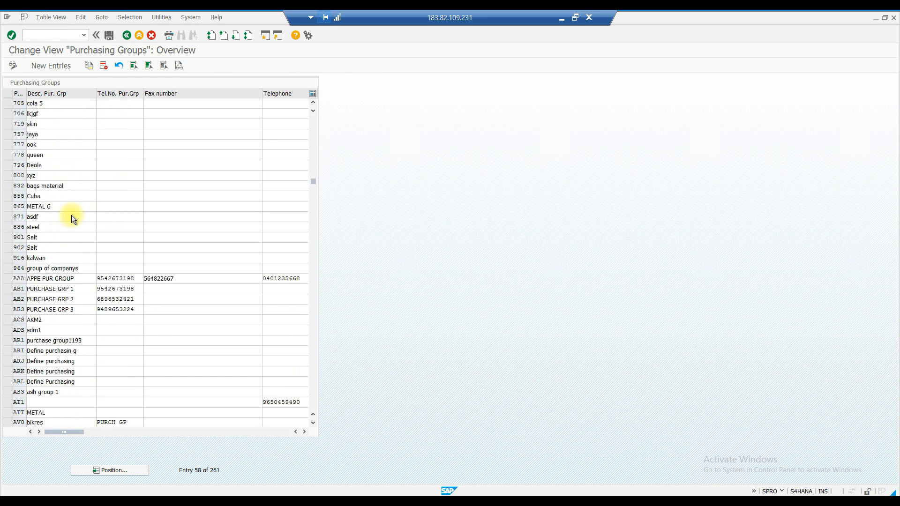
scroll(71, 217, down, 5)
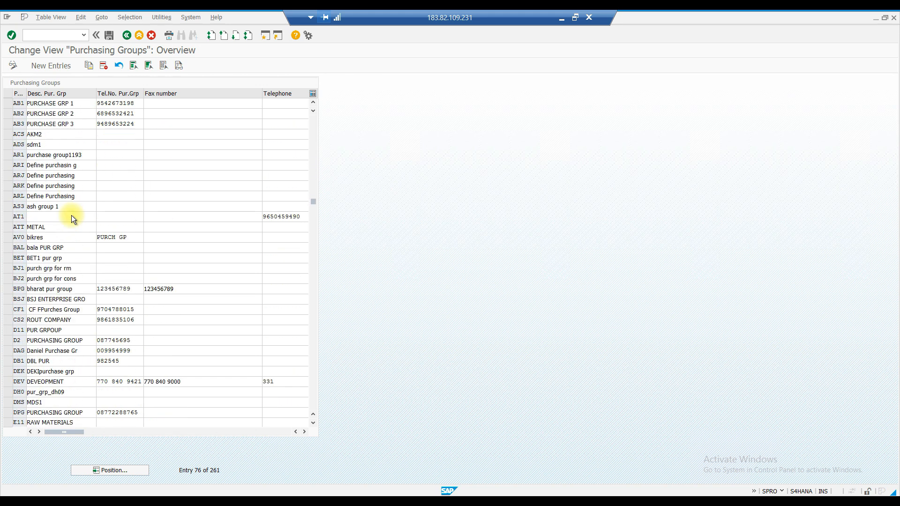
scroll(71, 217, down, 8)
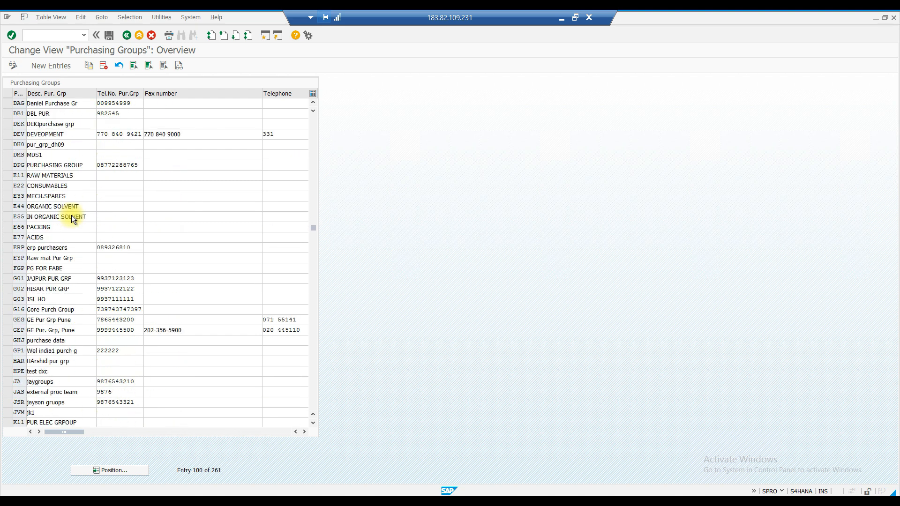
scroll(72, 217, down, 3)
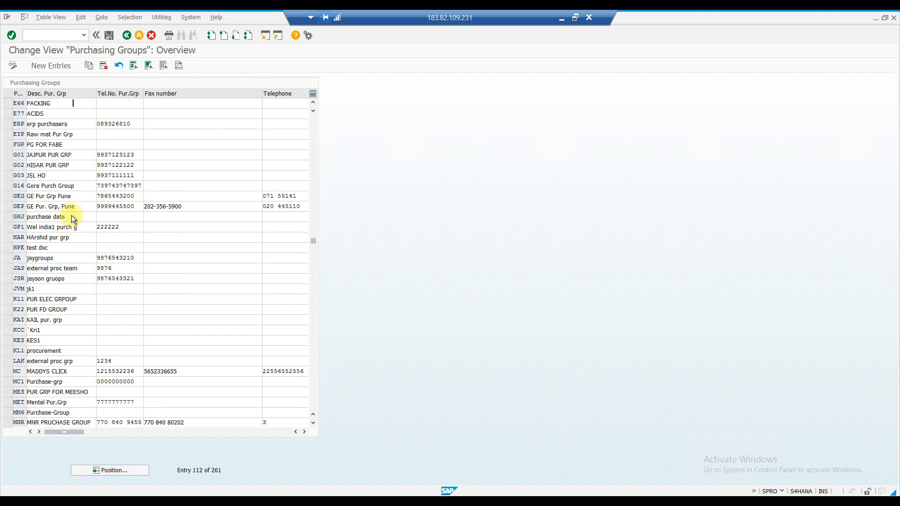
scroll(71, 217, down, 3)
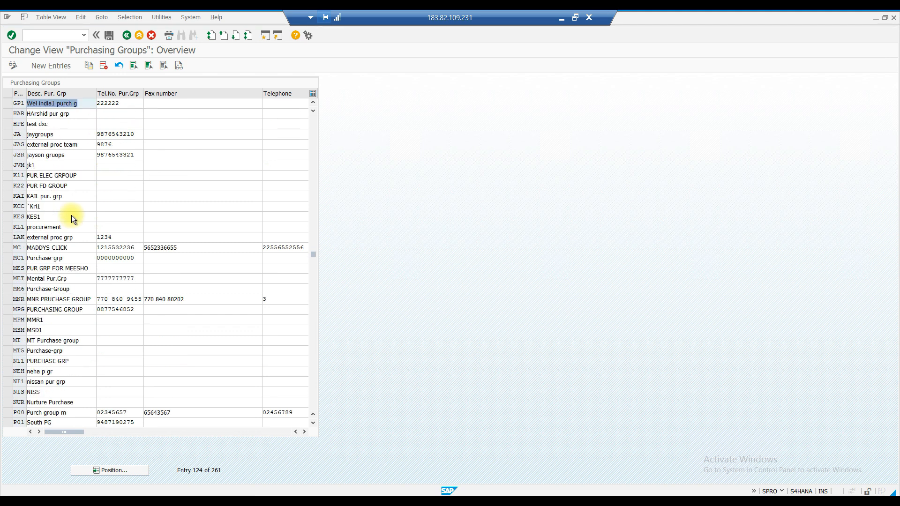
click(55, 382)
click(8, 381)
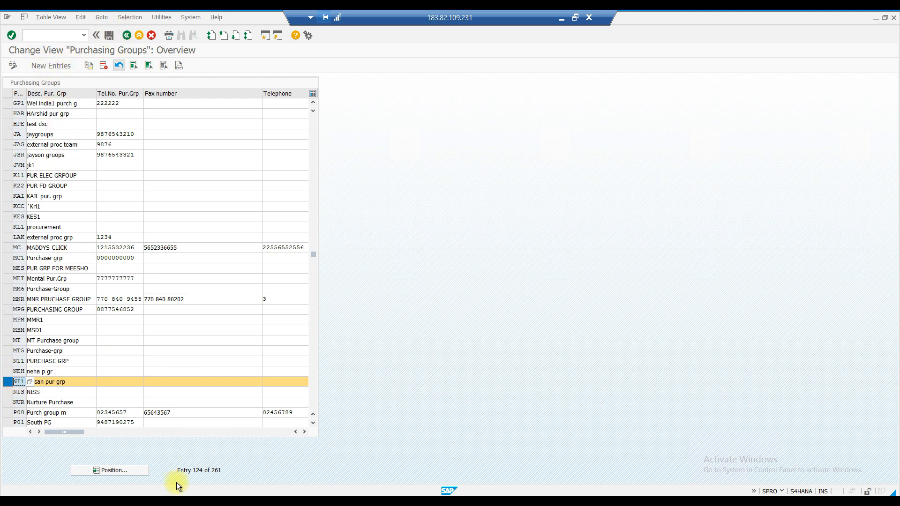
Return to the Create Info Record session and set the standard quantity to 10 KG and the minimum quantity to 5 KG.
click(187, 493)
click(249, 462)
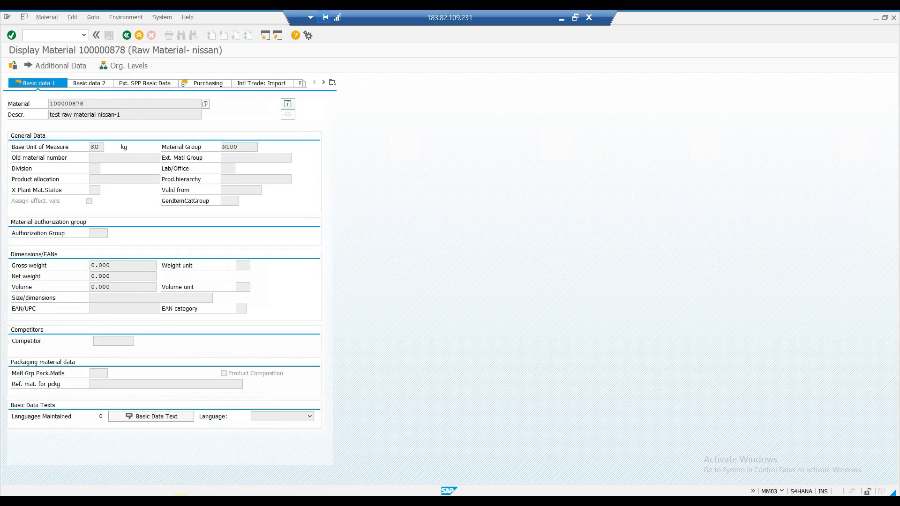
click(181, 500)
click(167, 443)
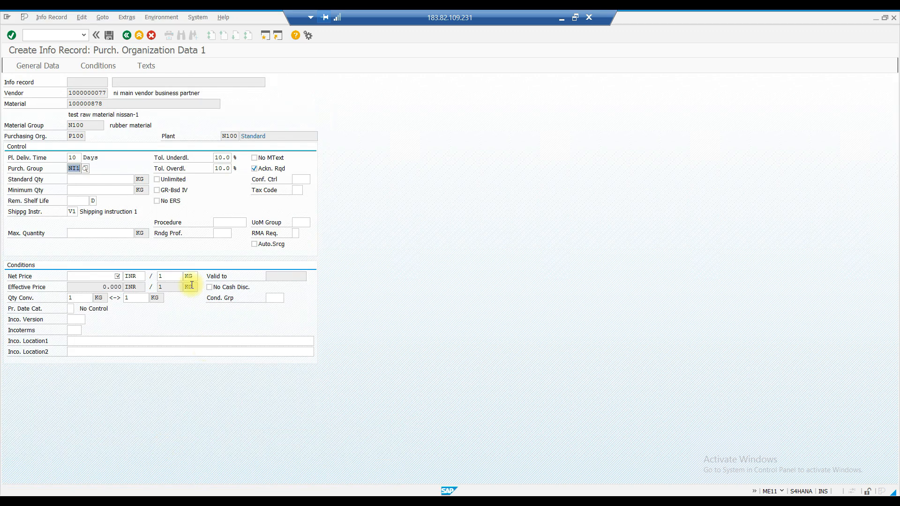
click(79, 182)
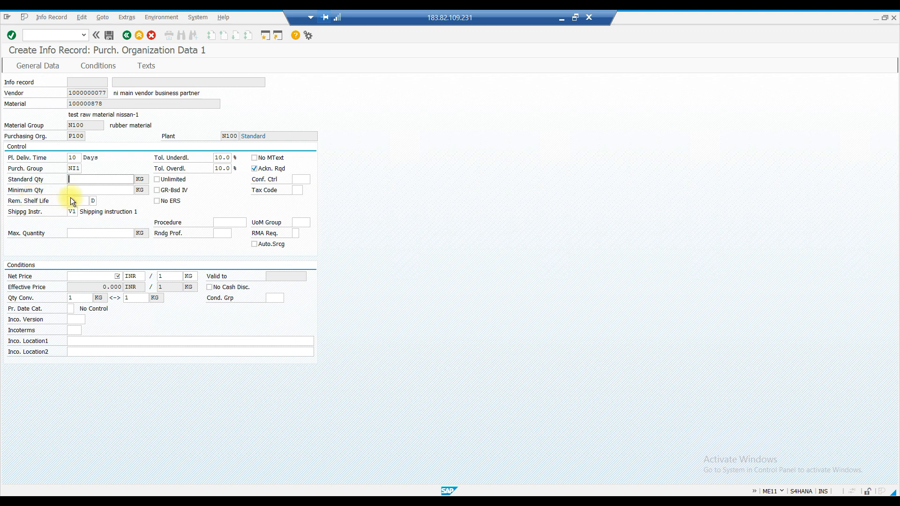
click(80, 187)
click(99, 178)
text(10)
click(88, 191)
text(5)
Review the remaining shelf life and maximum quantity fields, and activate GR-based invoice verification and No ERS.
click(81, 201)
click(78, 233)
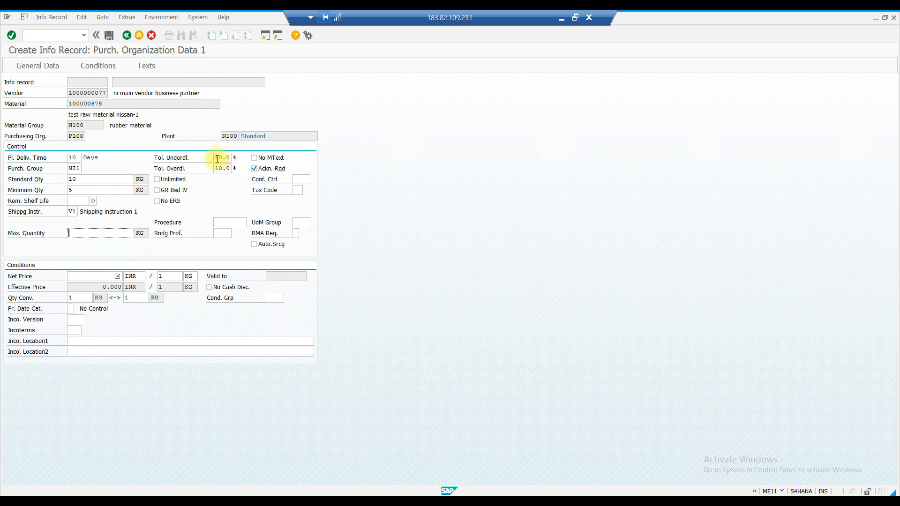
click(157, 190)
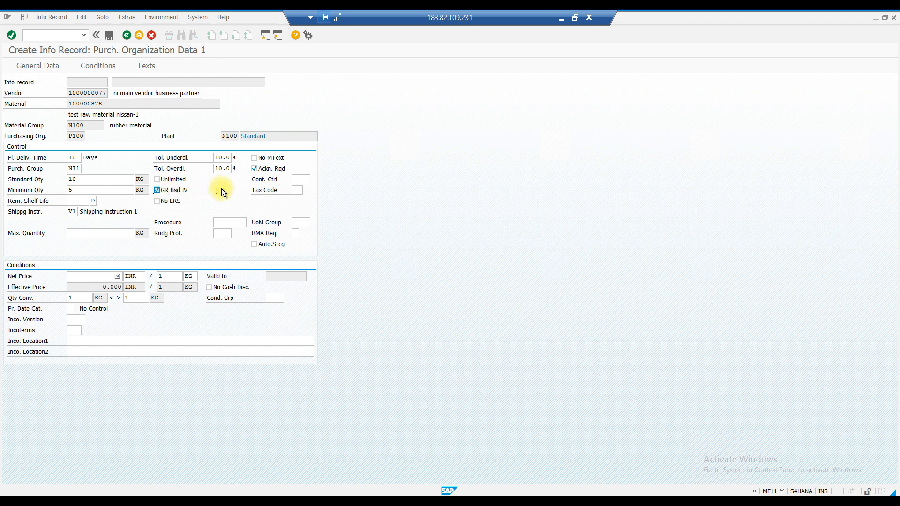
click(157, 202)
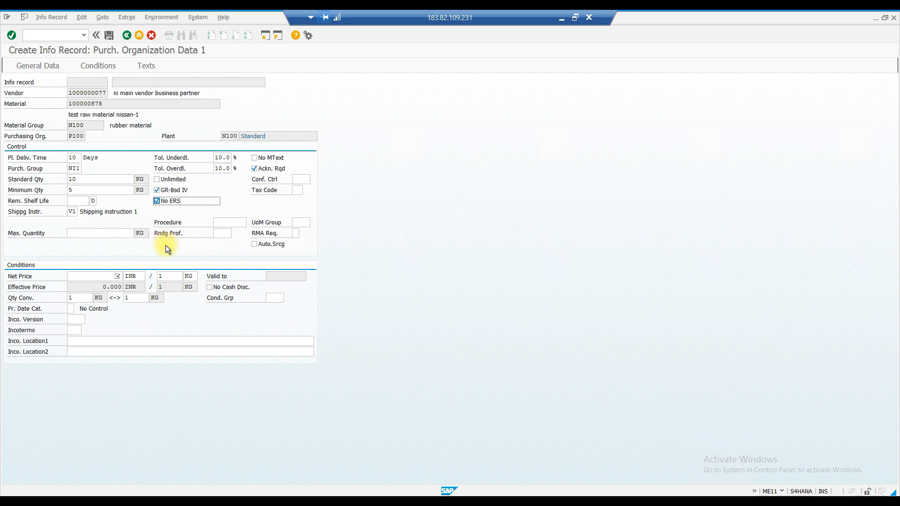
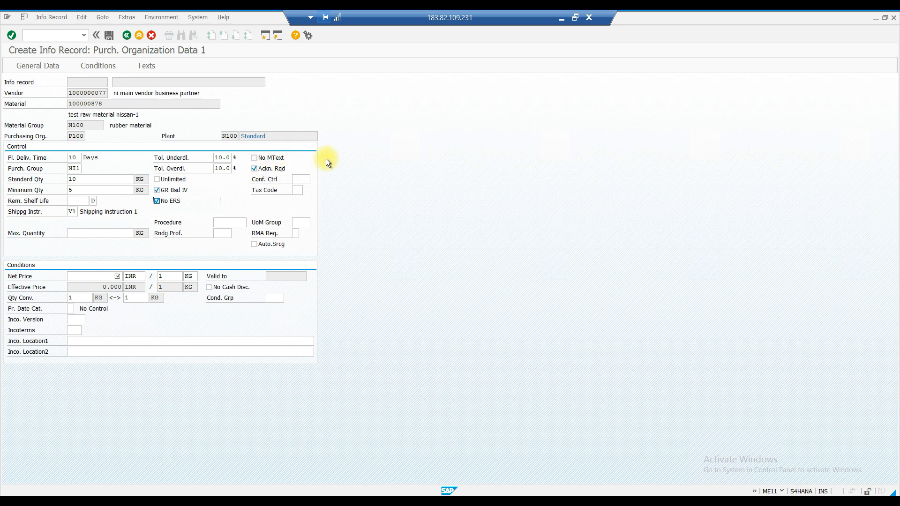
Review the available confirmation control keys, including Inb. Deliv./Rough GR and Inbound Delivery, without assigning one.
click(306, 179)
click(315, 180)
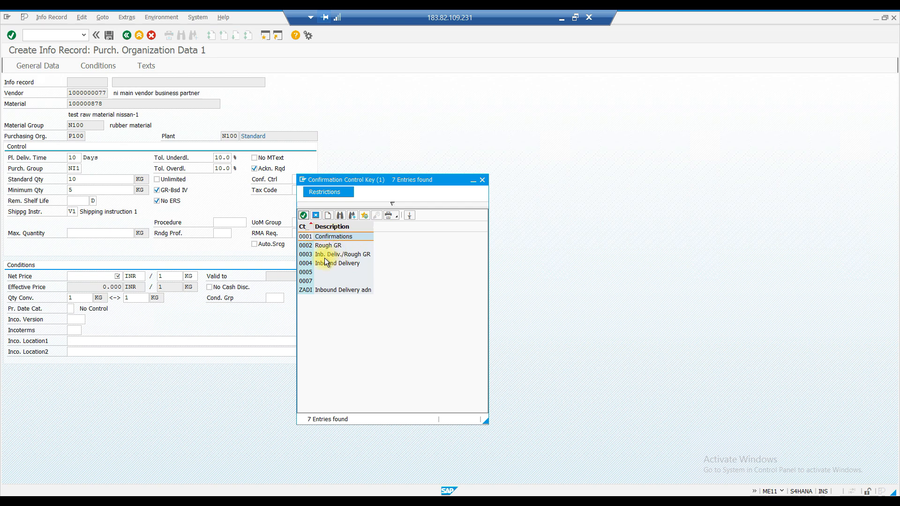
click(333, 257)
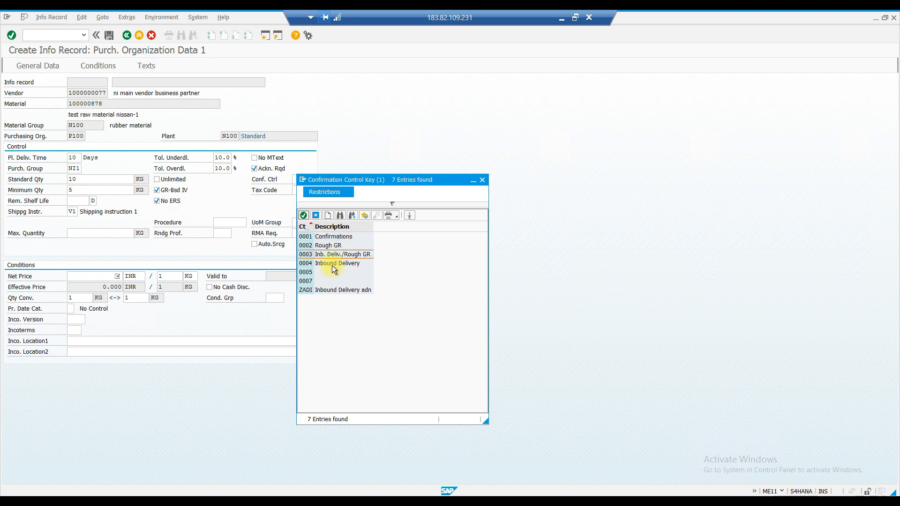
click(334, 264)
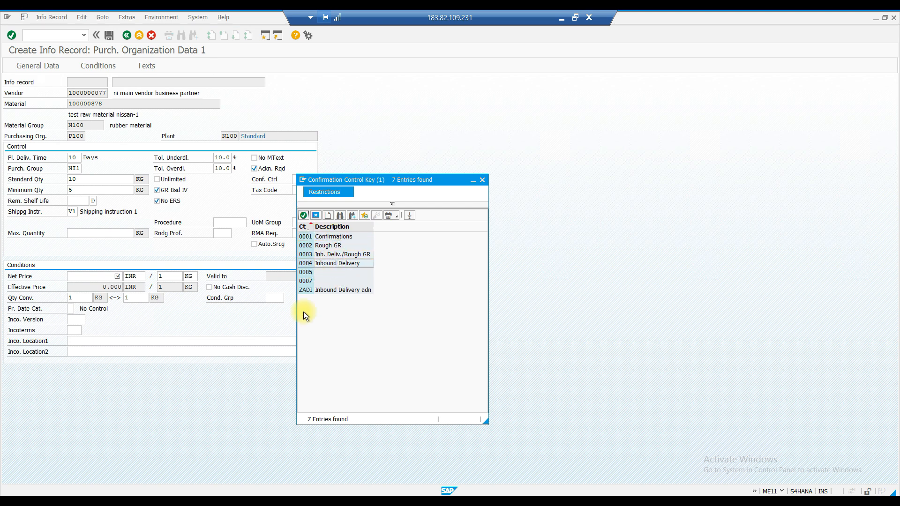
double_click(305, 265)
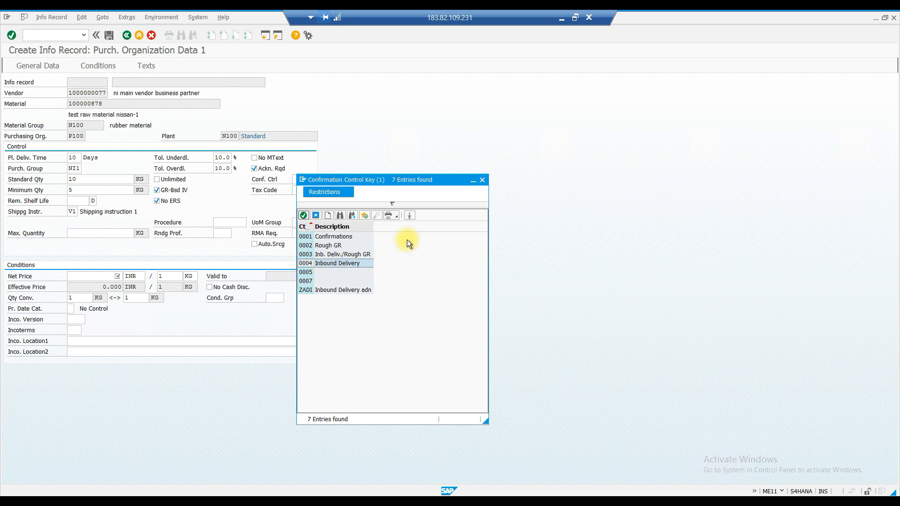
click(483, 180)
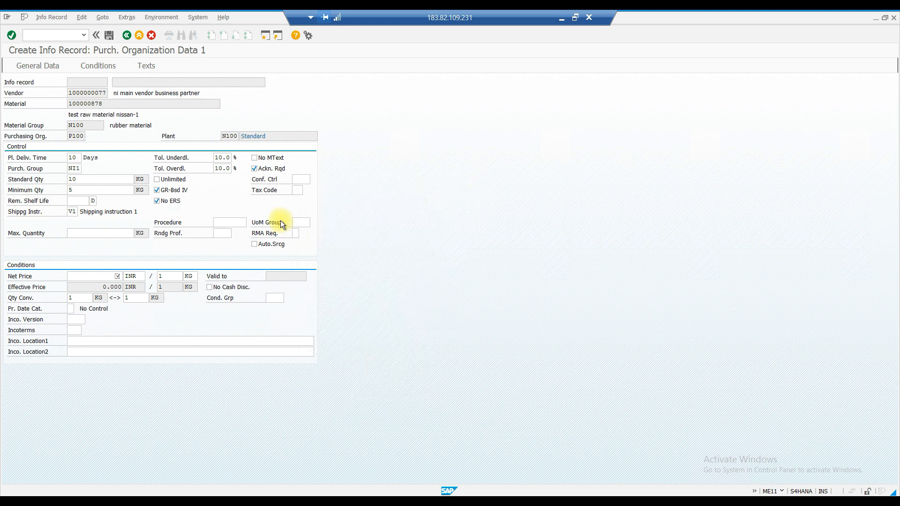
Review the available tax codes for the info record without choosing one.
click(300, 189)
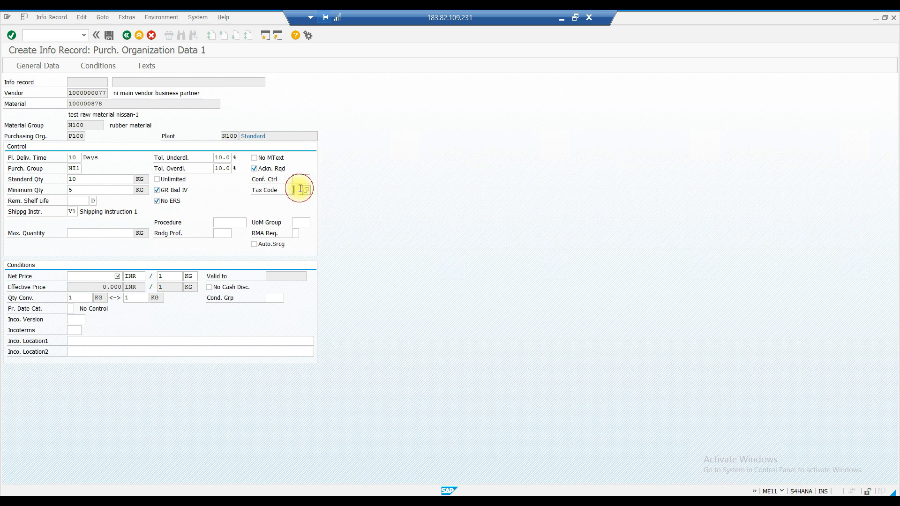
click(167, 202)
click(306, 191)
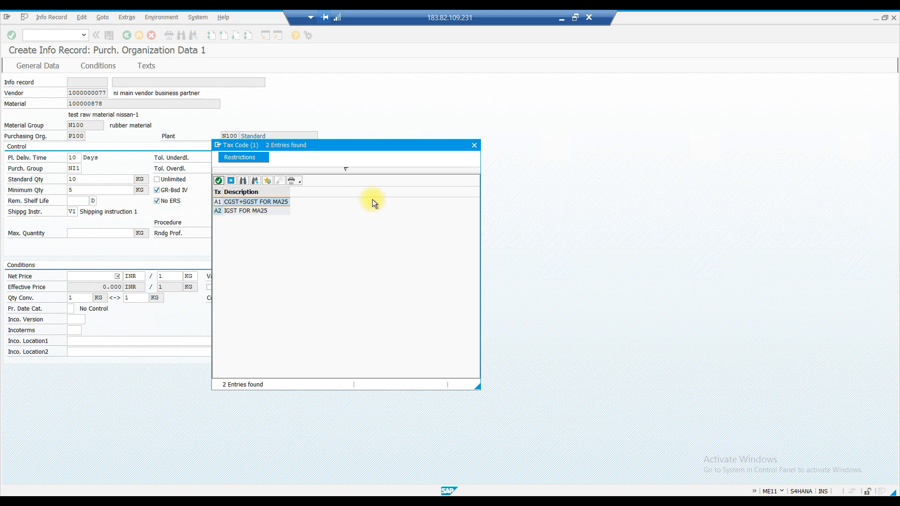
click(475, 146)
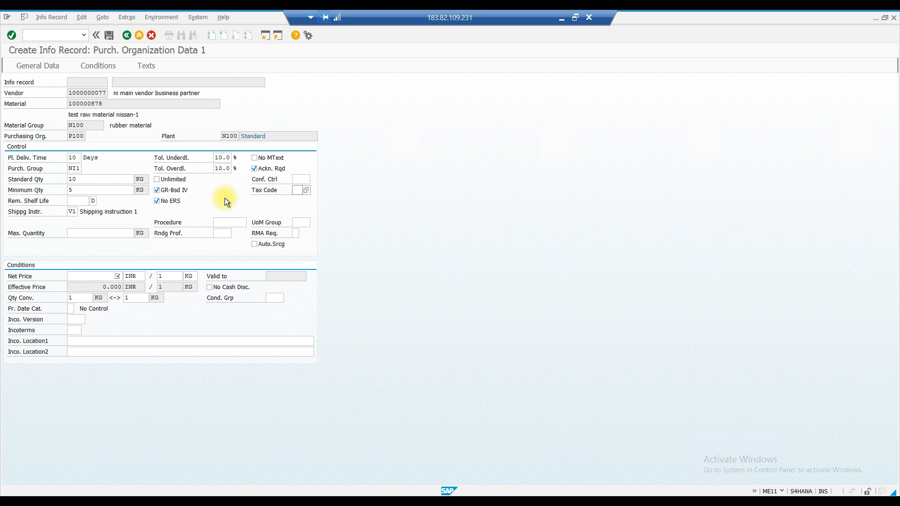
Check the material's standard price in its Accounting 1 view and set the info record's net price to 100 INR.
click(91, 277)
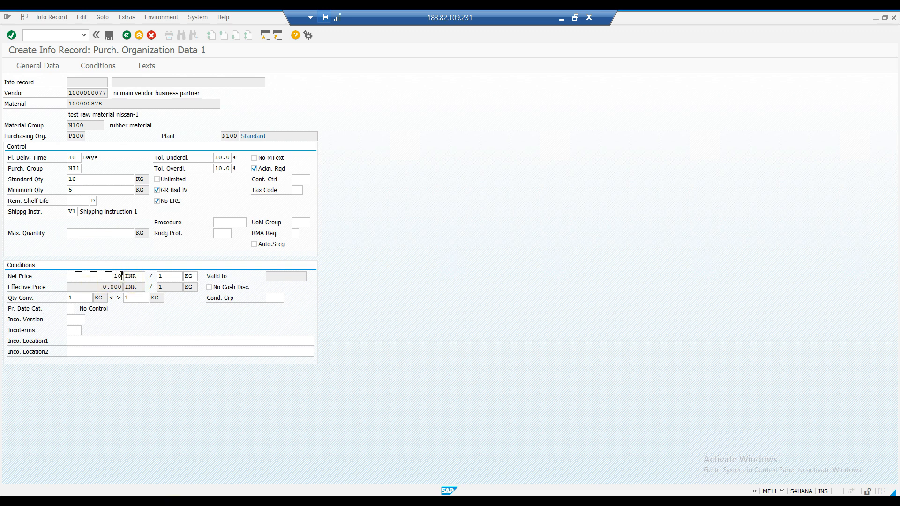
click(241, 473)
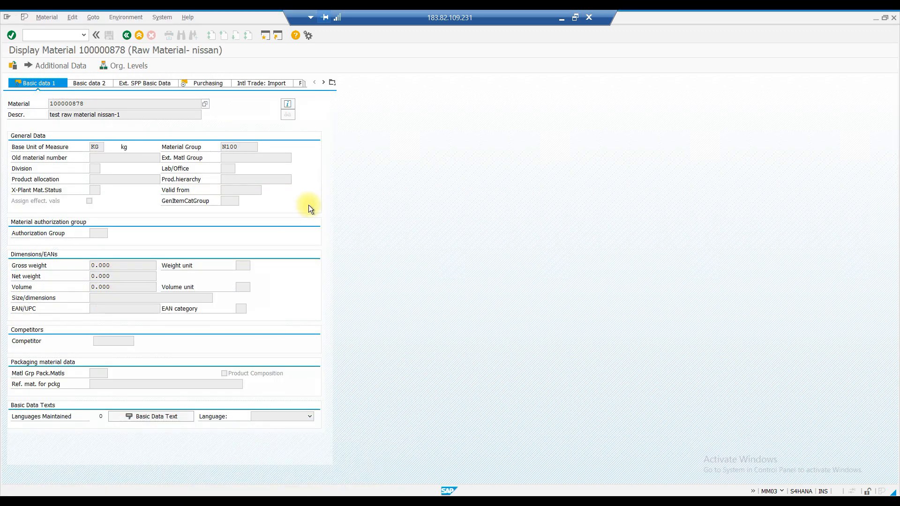
click(332, 83)
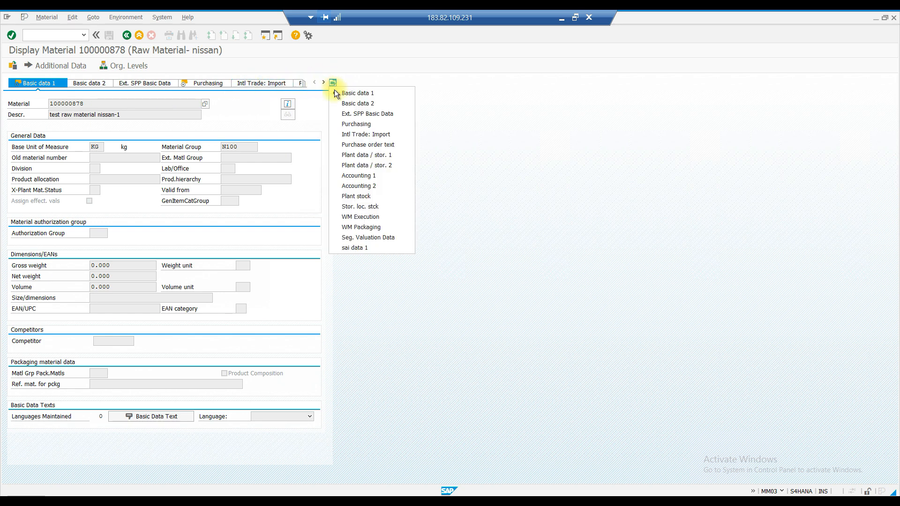
click(374, 185)
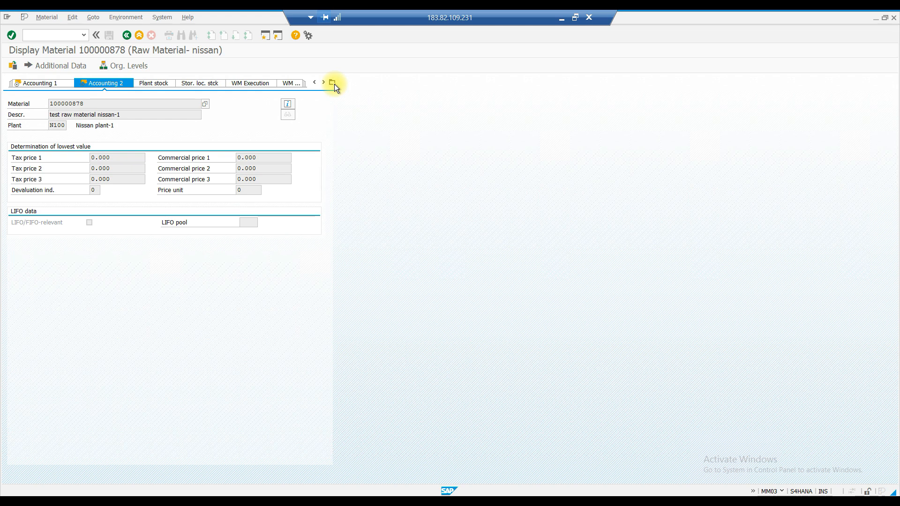
click(333, 83)
click(376, 175)
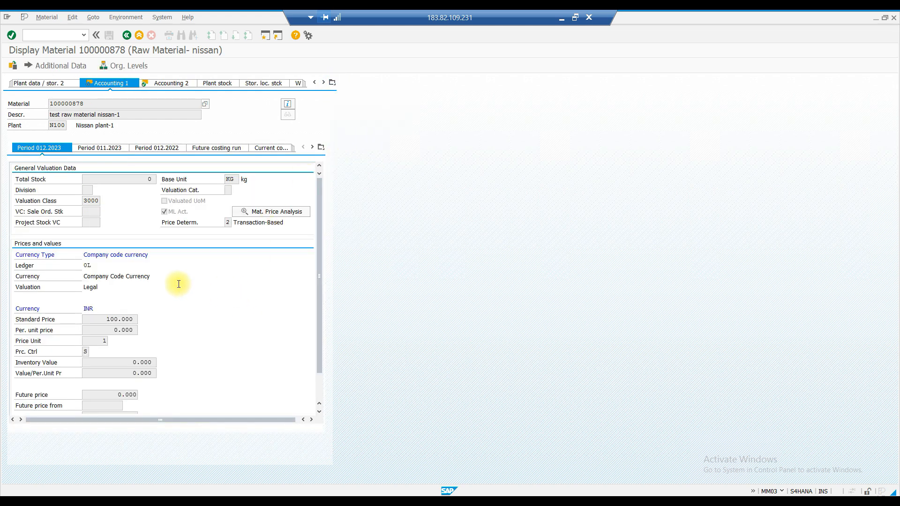
click(99, 319)
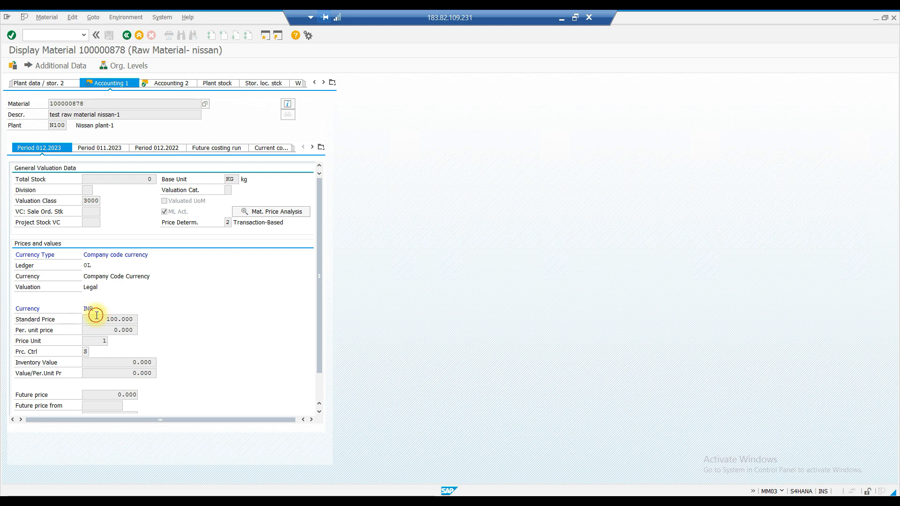
key(shift+End)
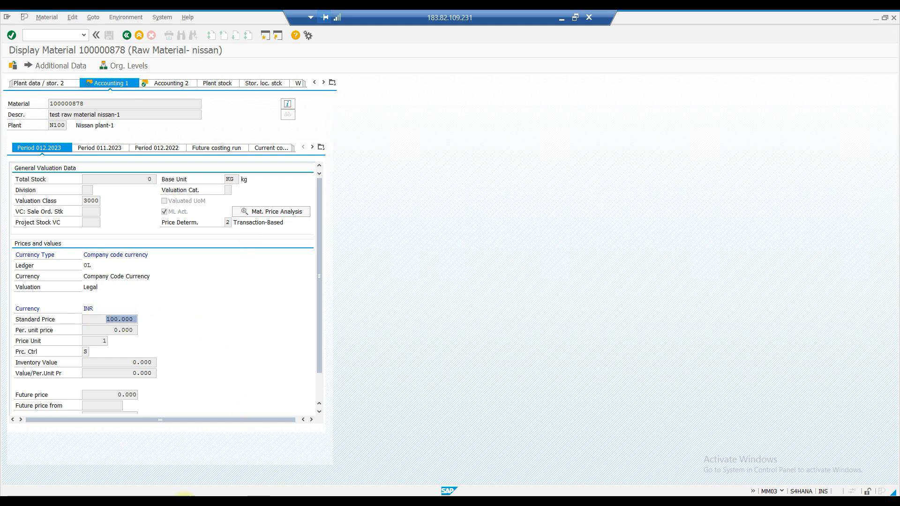
mouse_move(188, 483)
click(166, 452)
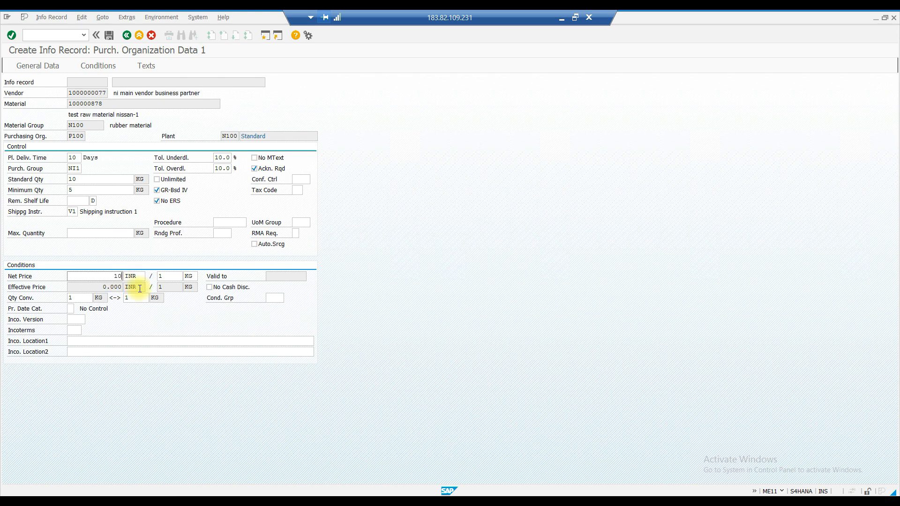
text(0)
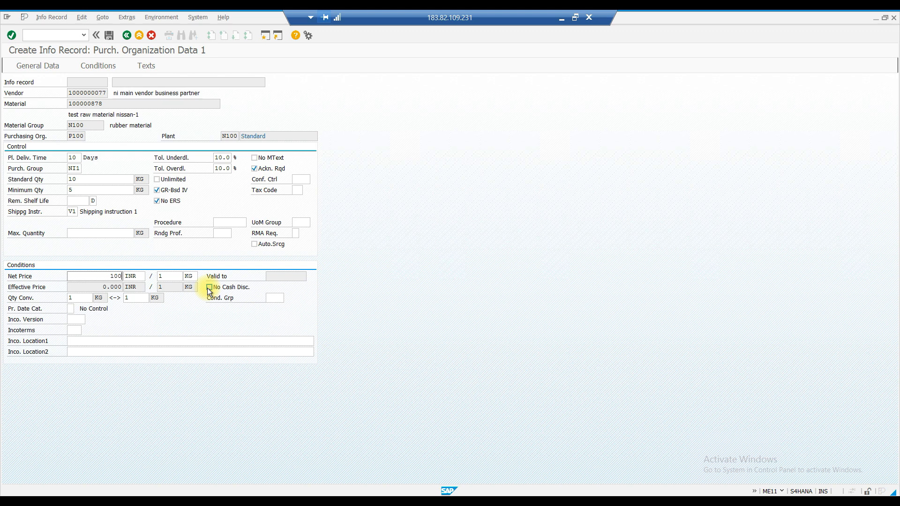
Review the Incoterms available for the info record, including CFR, CIF, CIP, DAP and DDU, without assigning one.
click(70, 331)
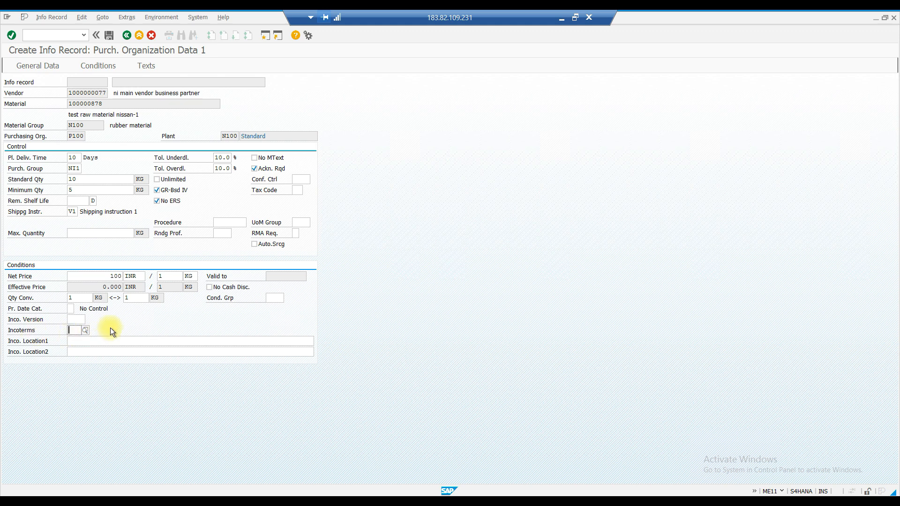
click(78, 329)
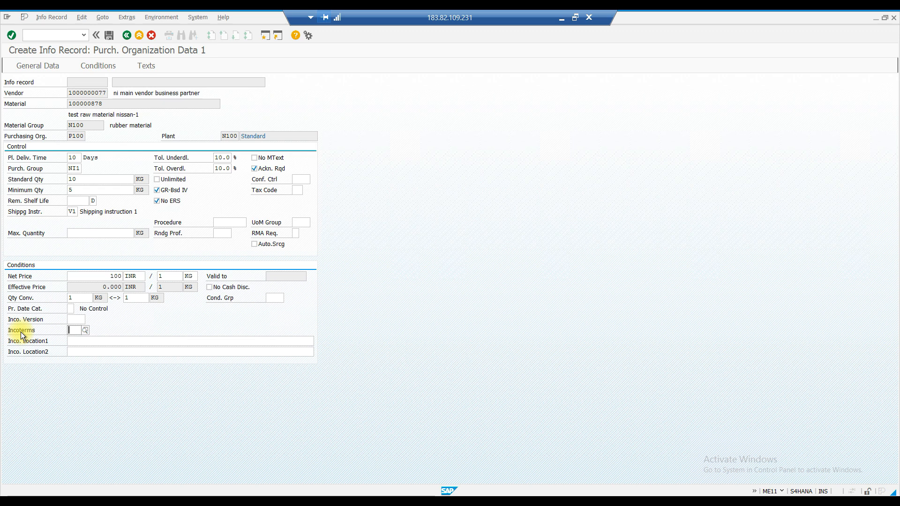
click(87, 330)
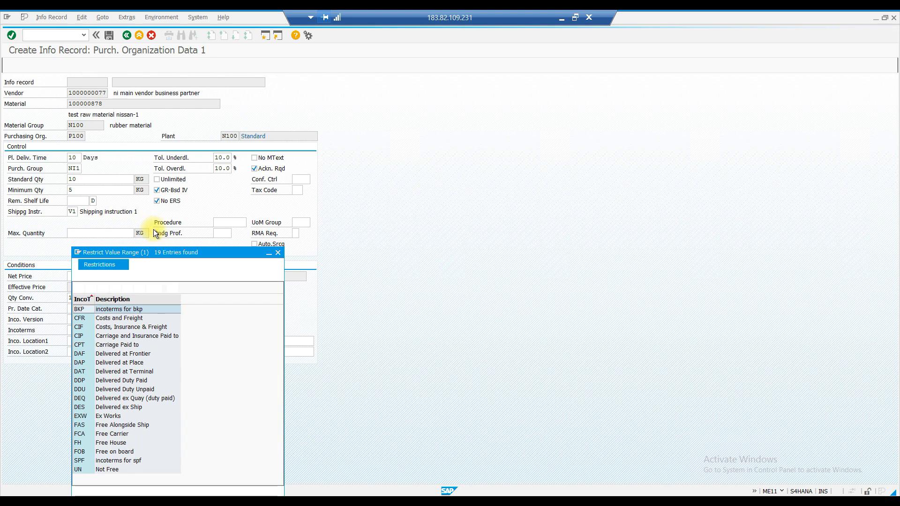
drag(169, 253, 202, 133)
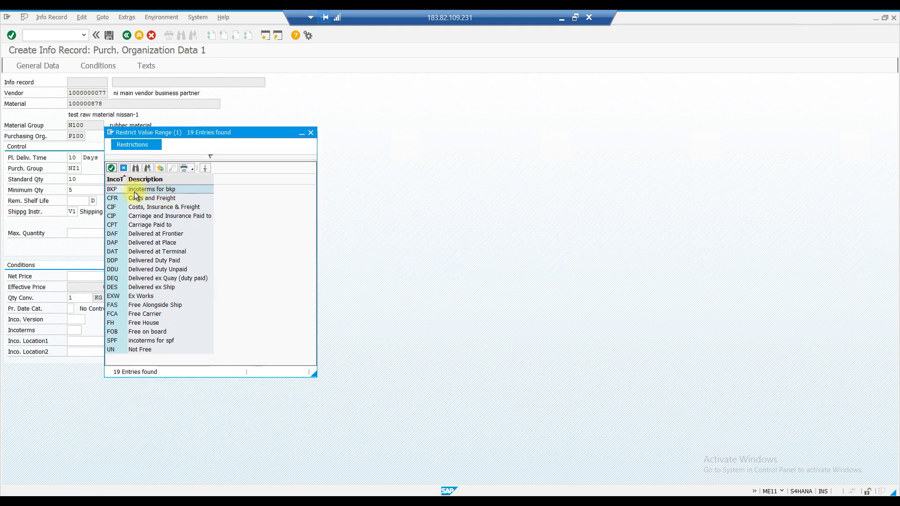
click(117, 199)
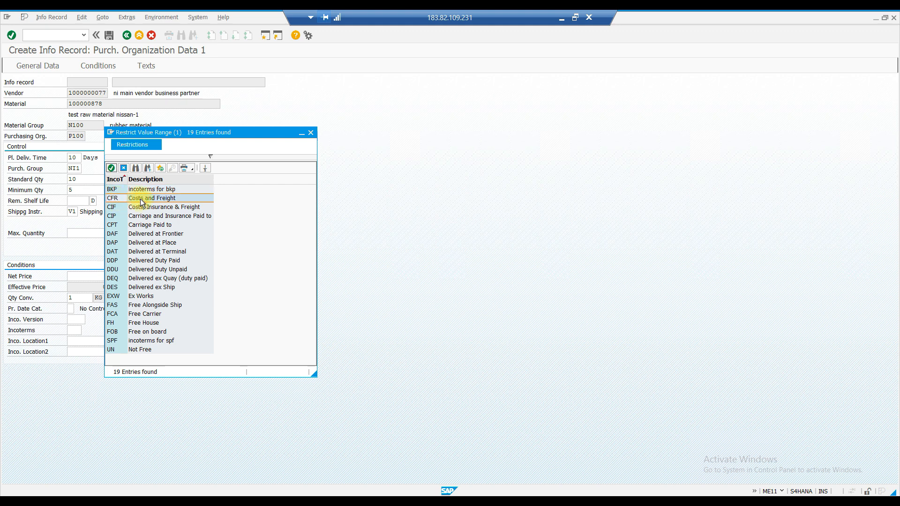
click(135, 208)
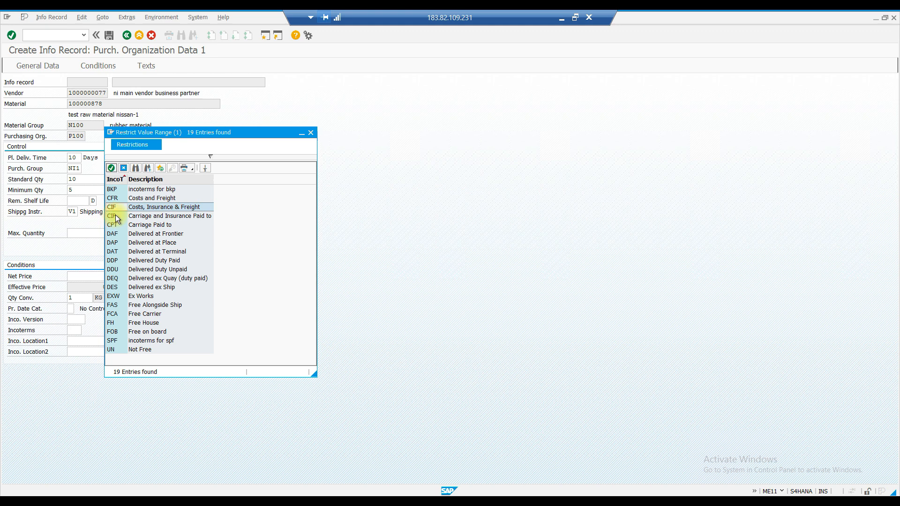
click(115, 216)
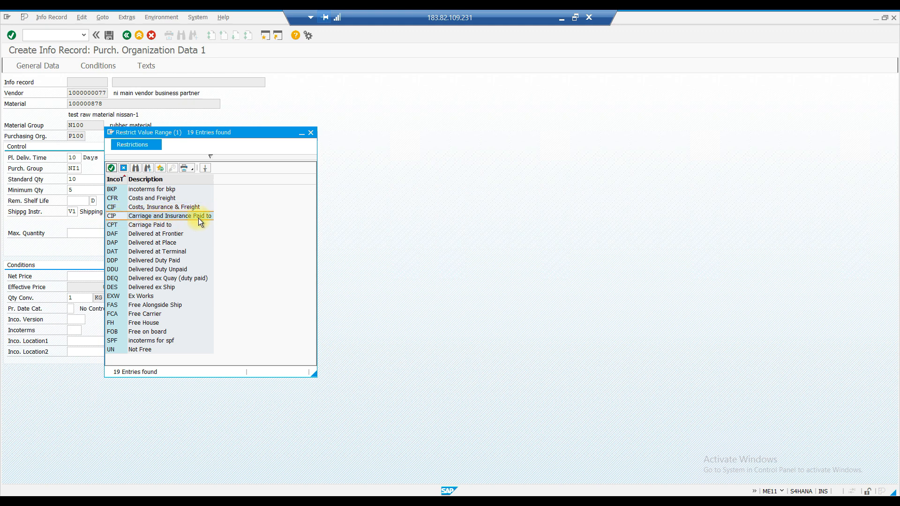
click(117, 243)
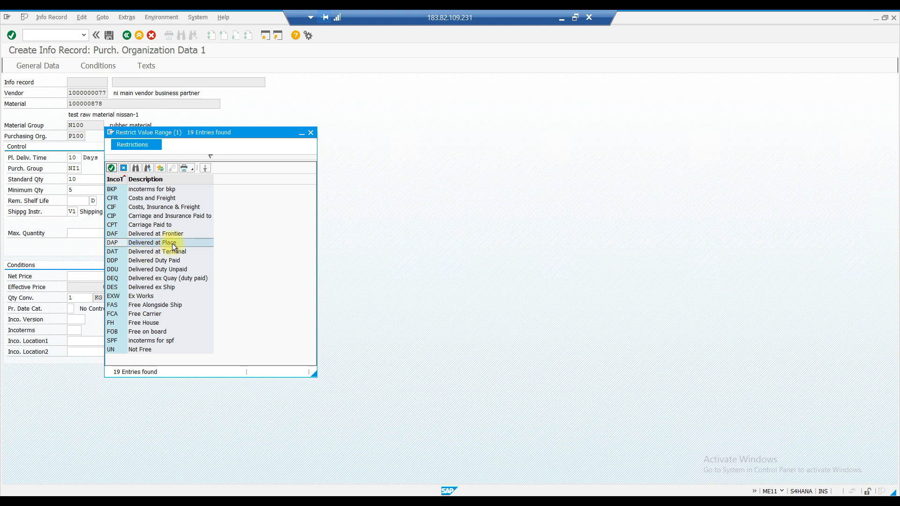
click(116, 268)
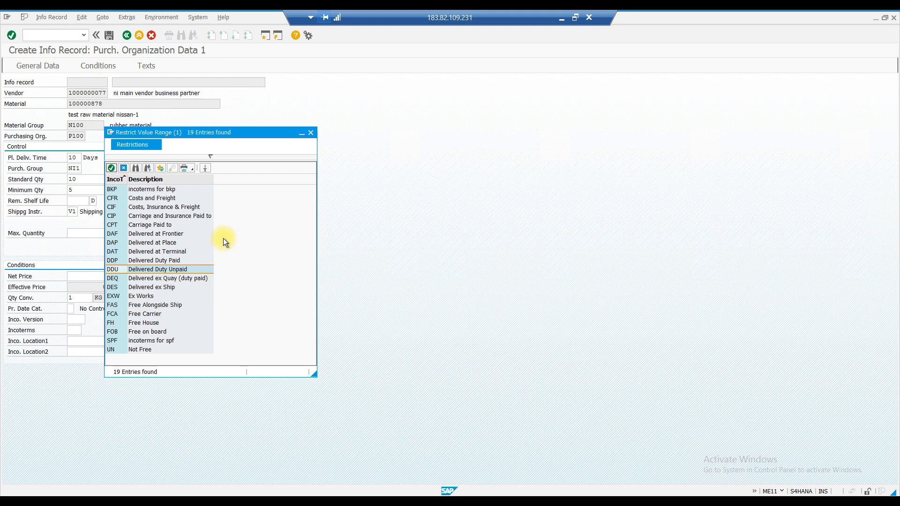
click(311, 133)
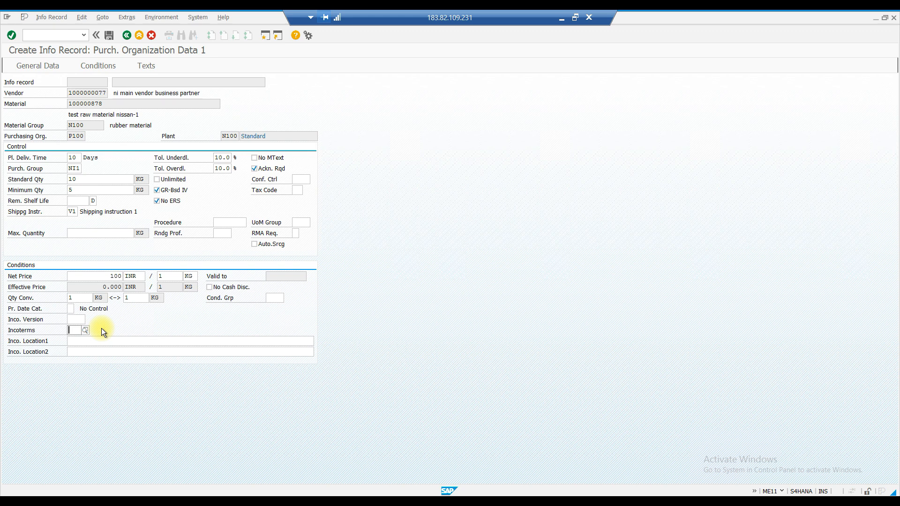
Compare the Costs and Freight and Costs, Insurance & Freight entries among the available Incoterms, leaving the field empty.
click(85, 331)
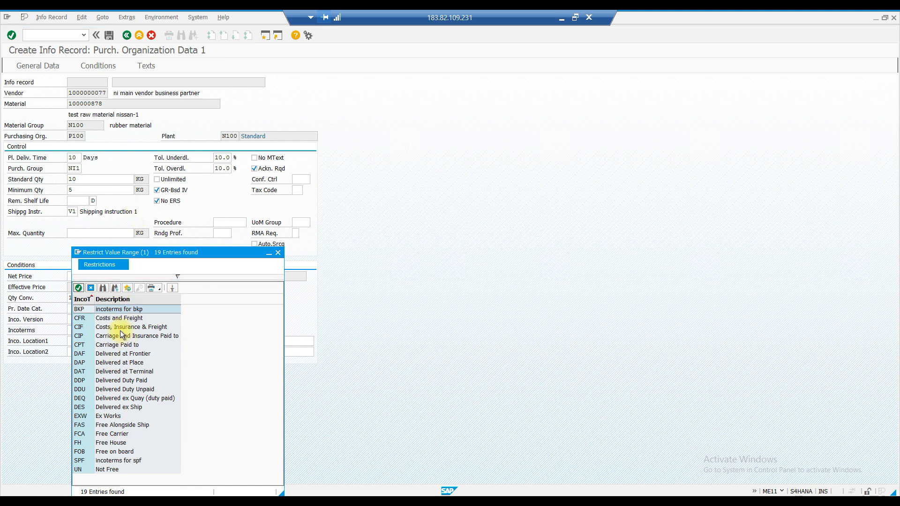
click(115, 319)
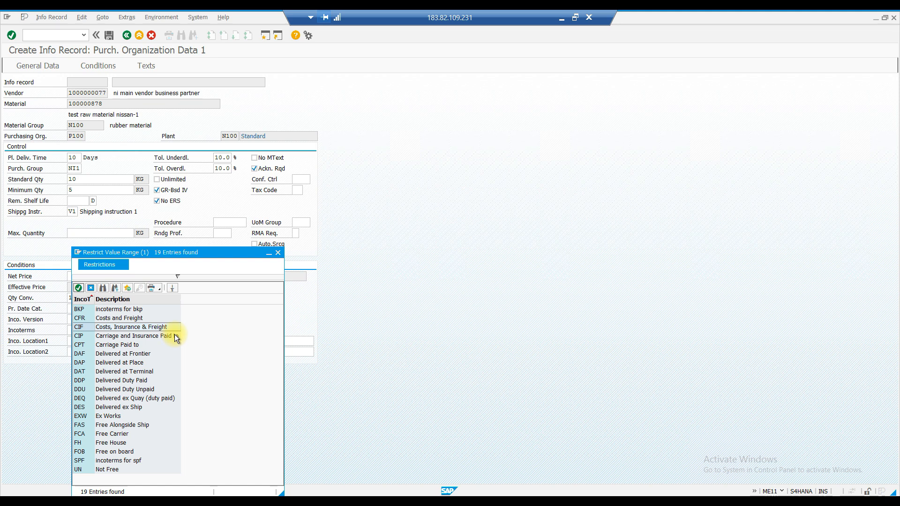
click(278, 254)
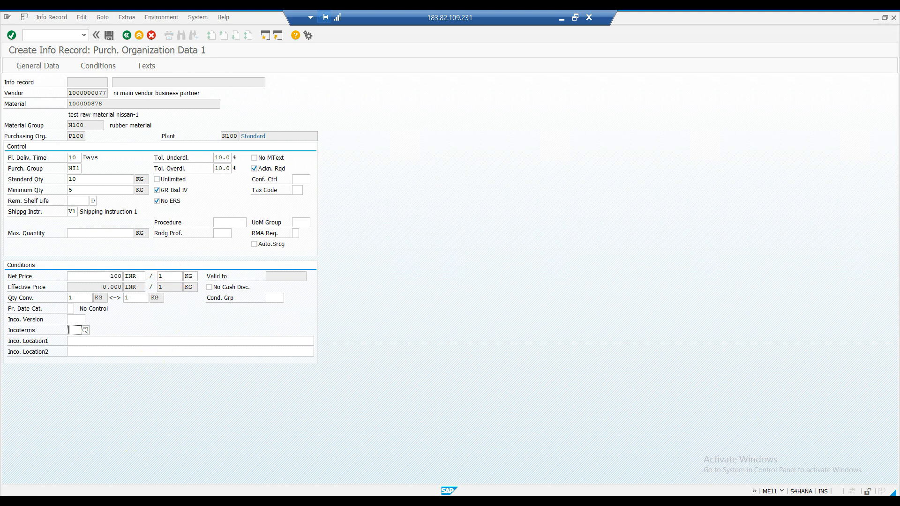
Switch to the Purchasing Groups session, leave that view and start the BP transaction to maintain business partners.
mouse_move(231, 476)
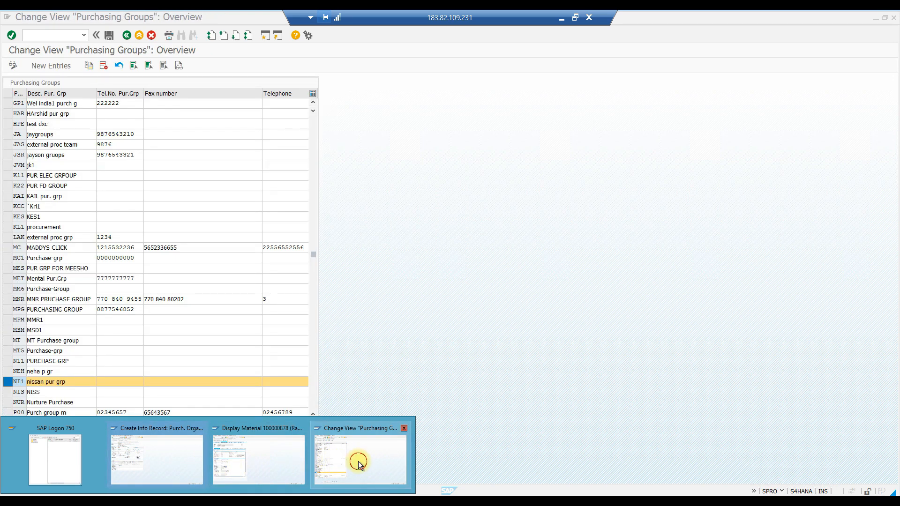
click(358, 461)
click(67, 35)
text(/n)
key(Return)
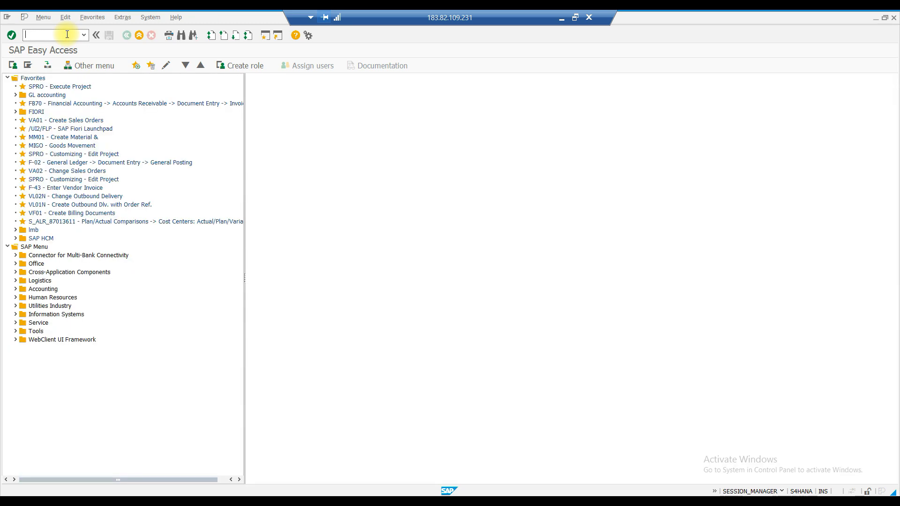
text(bp)
key(Return)
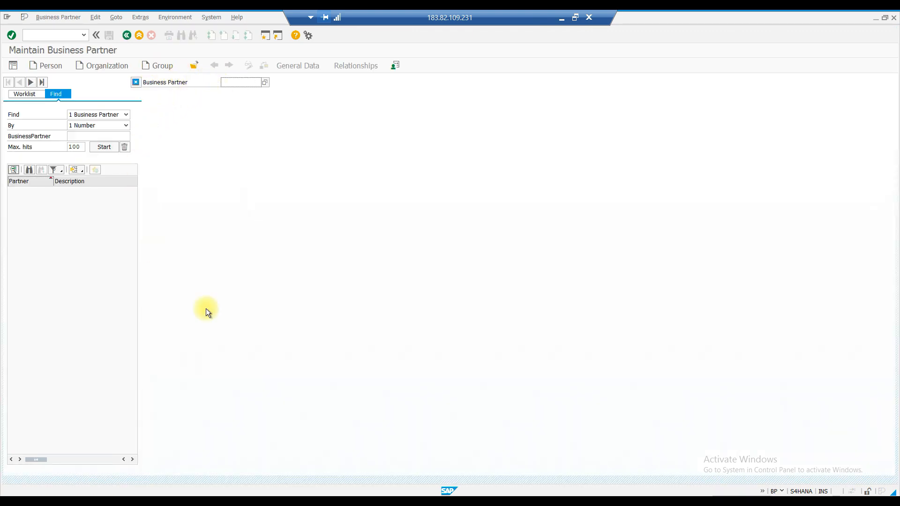
Copy the business partner number from the MASTER DATA sheet in Excel and open that partner in the SAP BP transaction.
click(561, 18)
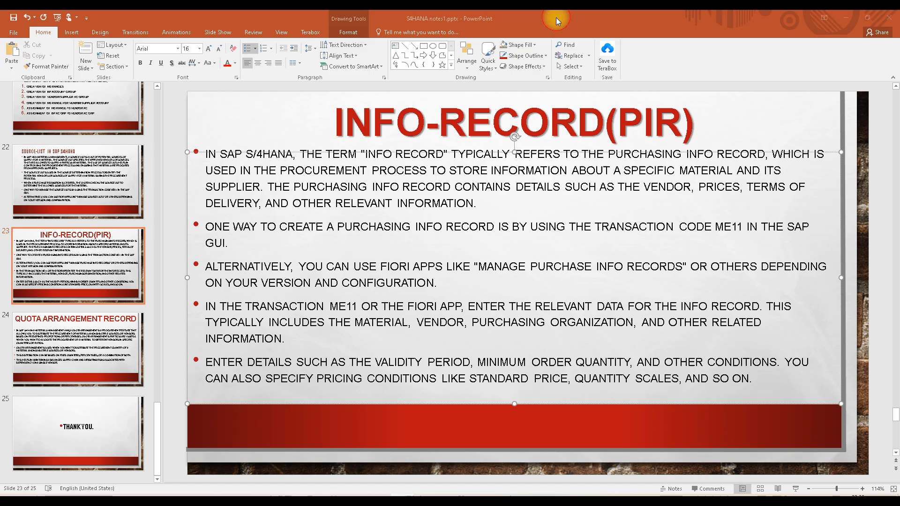
click(425, 500)
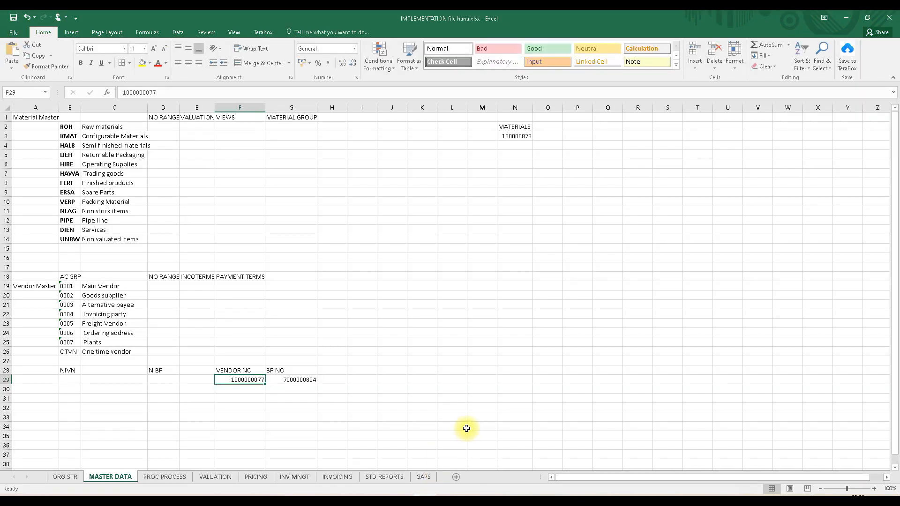
click(298, 379)
key(ctrl+c)
click(402, 500)
click(225, 82)
key(ctrl+v)
key(Return)
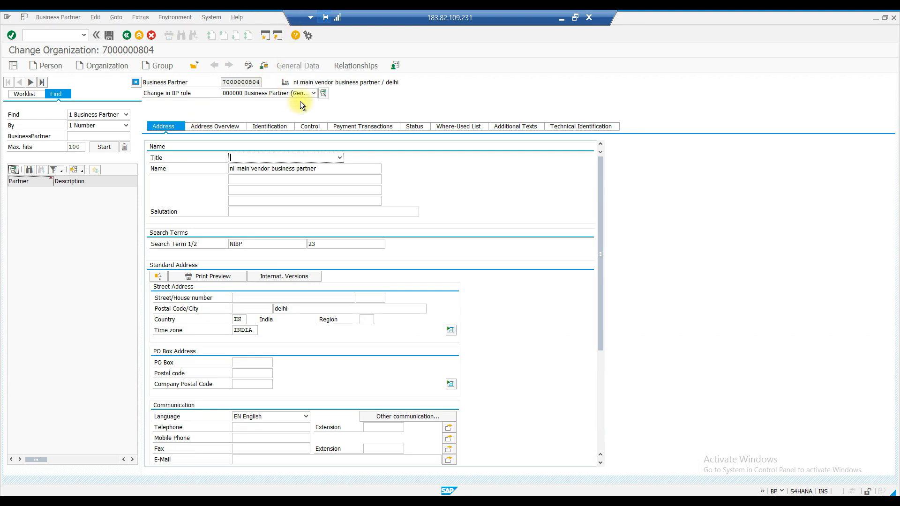
Show the partner in role FLVN01 Supplier and examine the Incoterms fields in its purchasing data for P100.
click(314, 94)
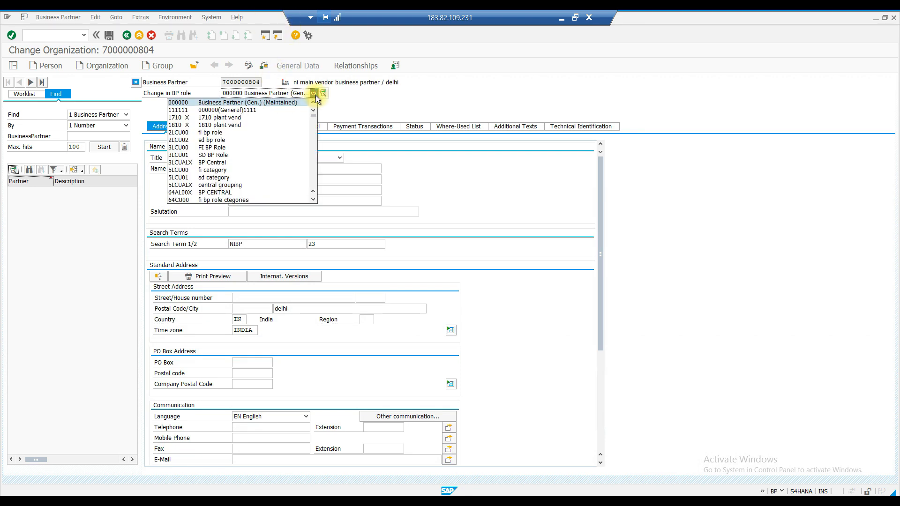
scroll(242, 118, down, 3)
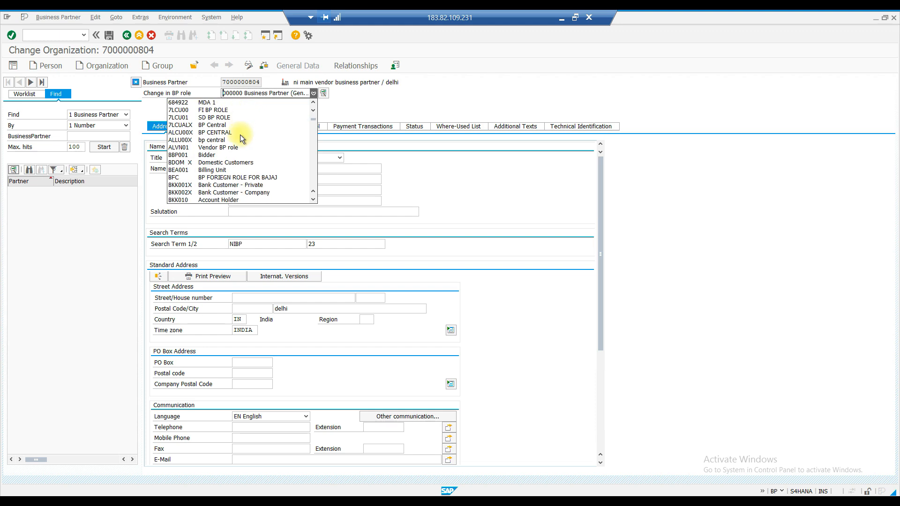
scroll(204, 140, down, 10)
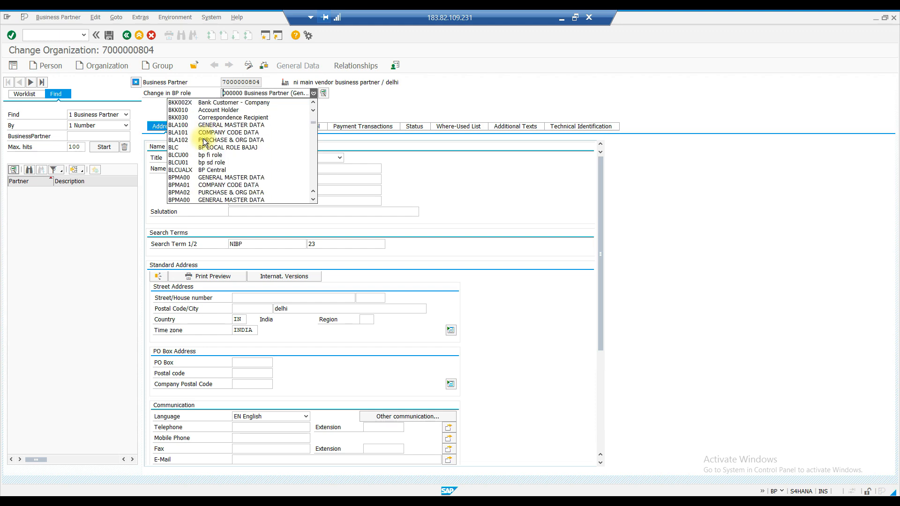
scroll(203, 140, down, 10)
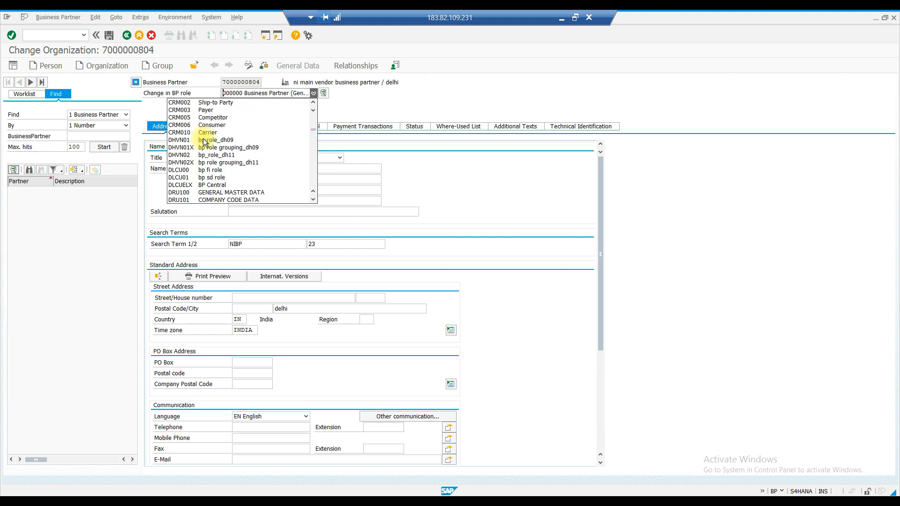
scroll(203, 138, down, 3)
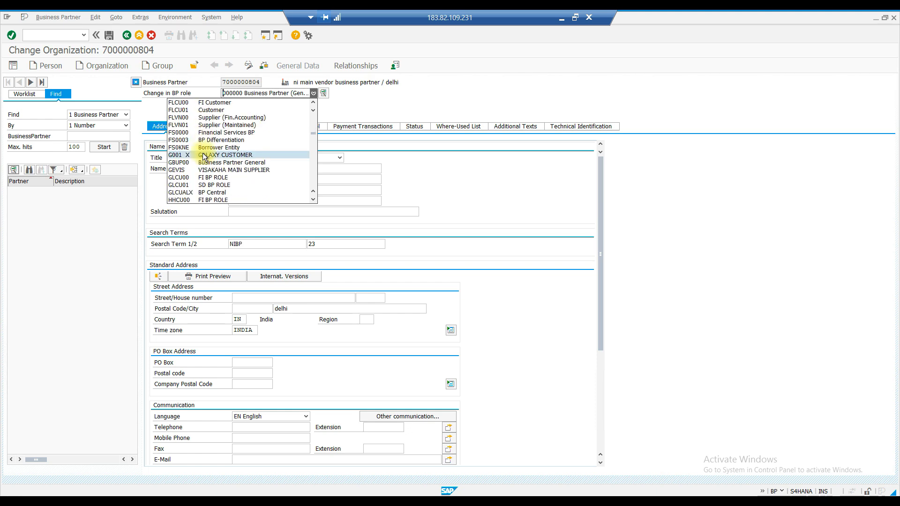
click(203, 125)
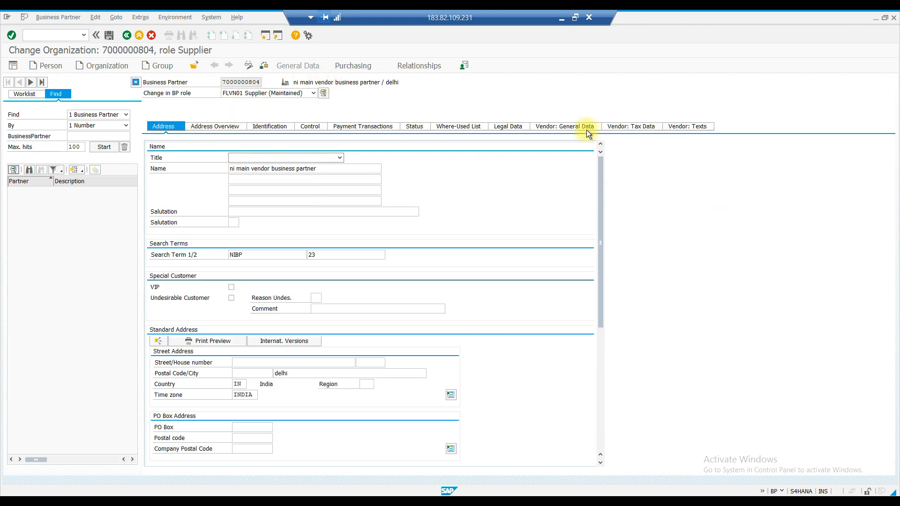
click(369, 68)
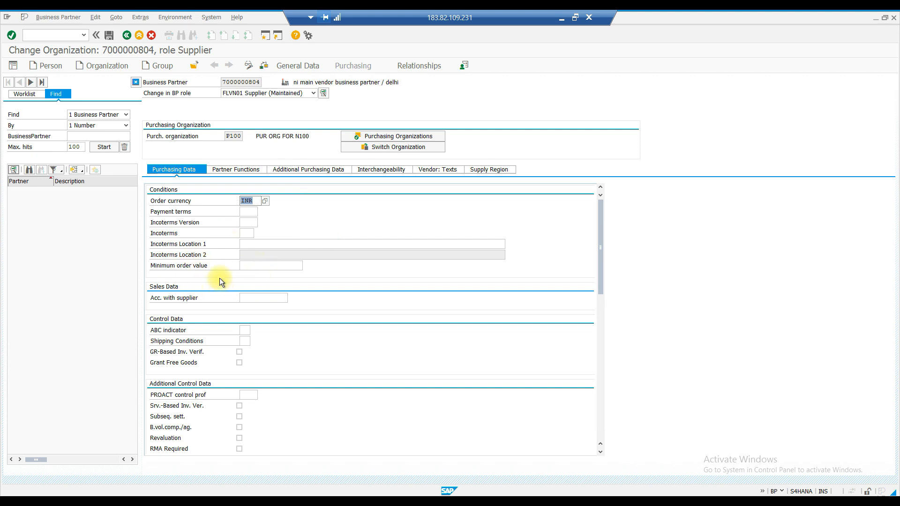
click(245, 233)
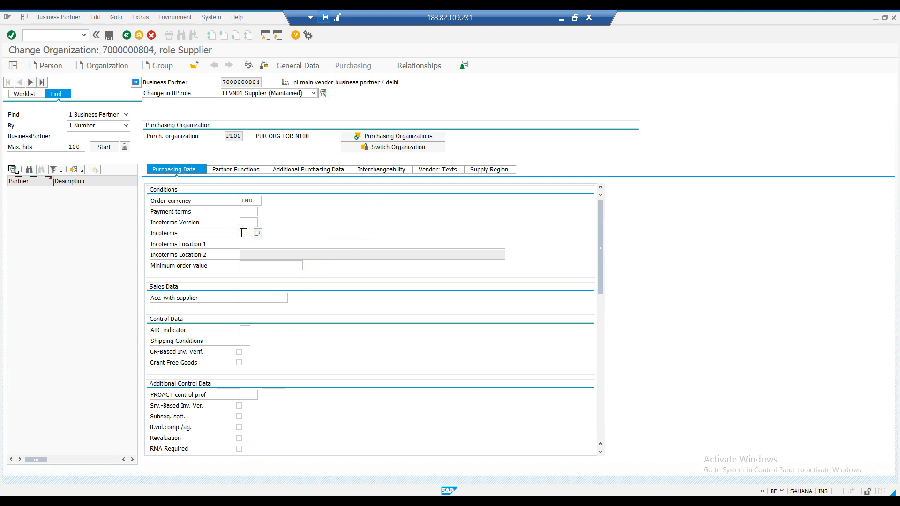
Return to the info record session and open its Discount % on Gross condition (RA01).
mouse_move(188, 493)
click(169, 466)
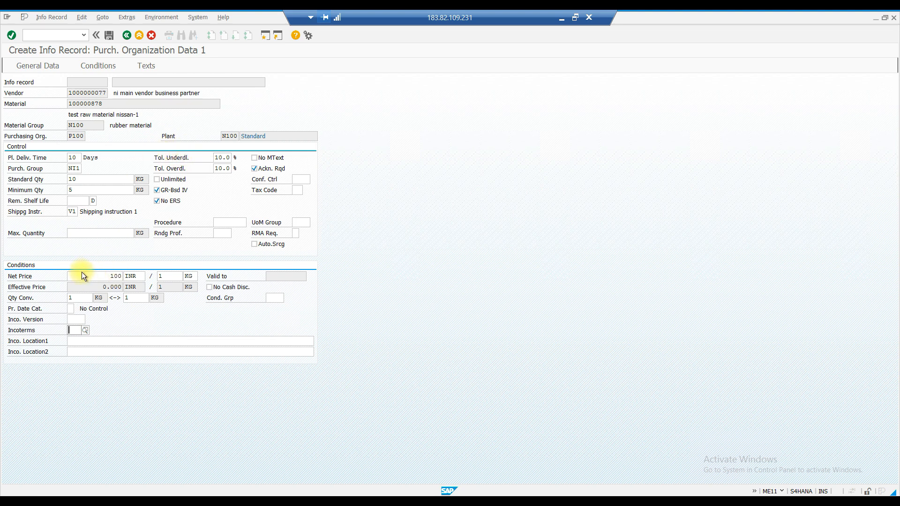
click(93, 276)
click(102, 66)
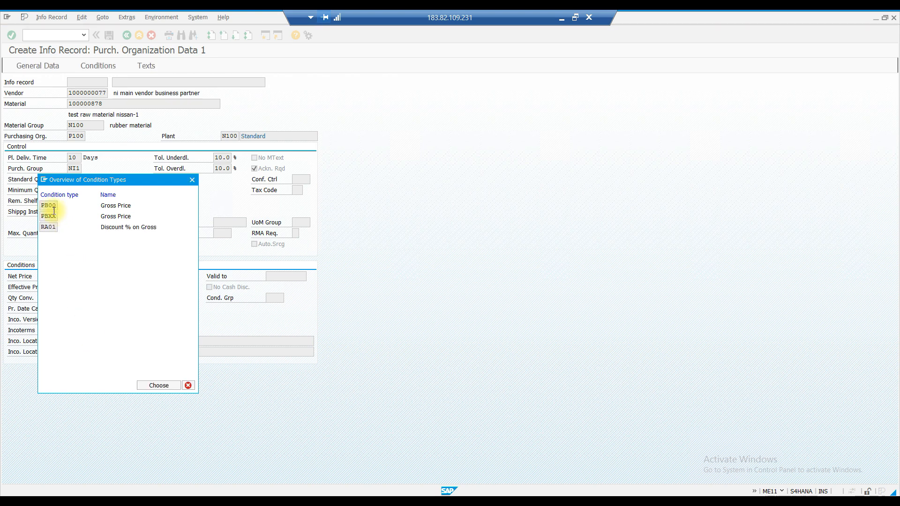
double_click(51, 227)
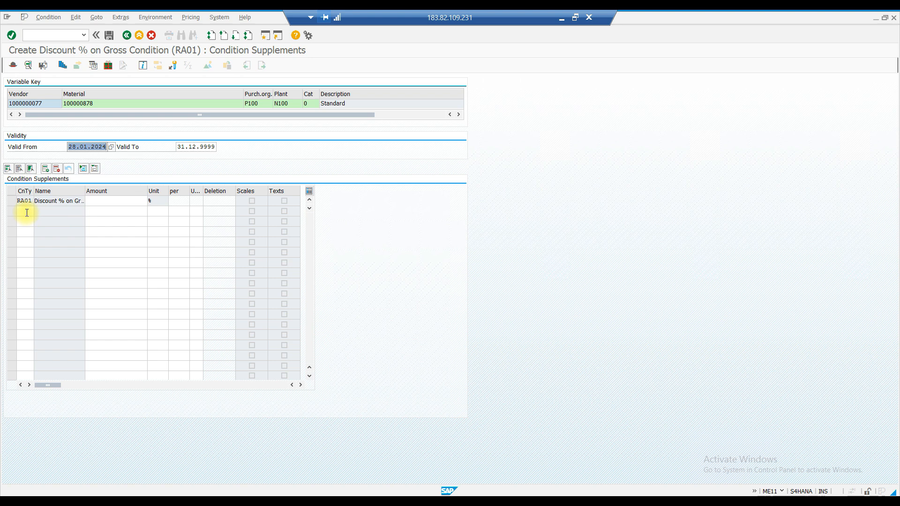
Add condition type FRA1 Freight % to the condition supplements and set the amounts to 3 for RA01 and 1 for FRA1.
click(27, 212)
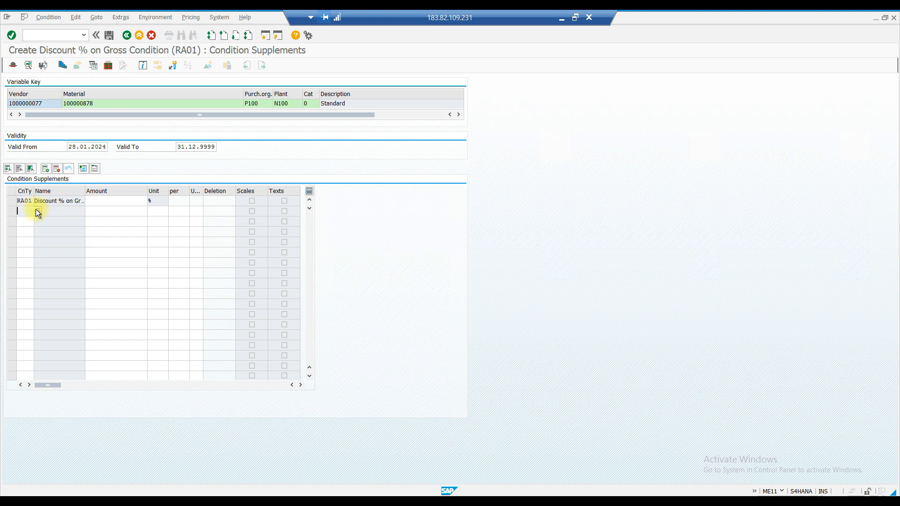
key(F4)
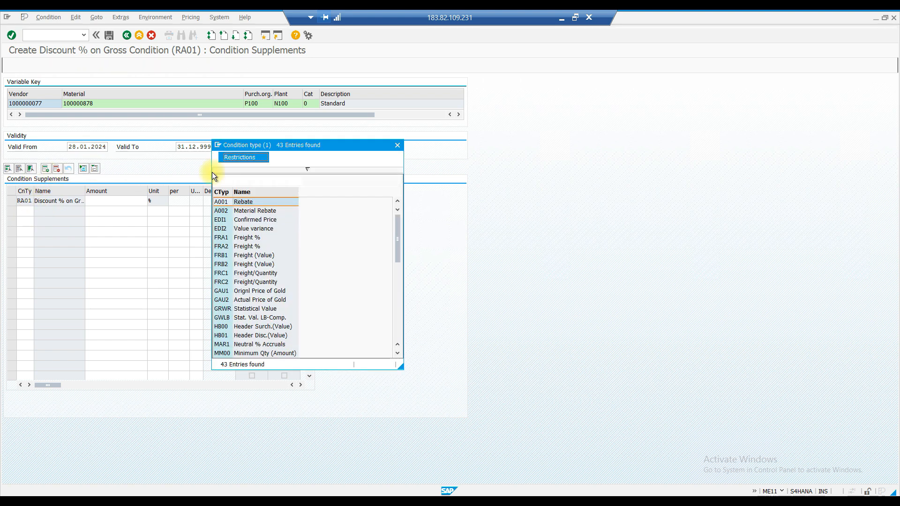
double_click(254, 238)
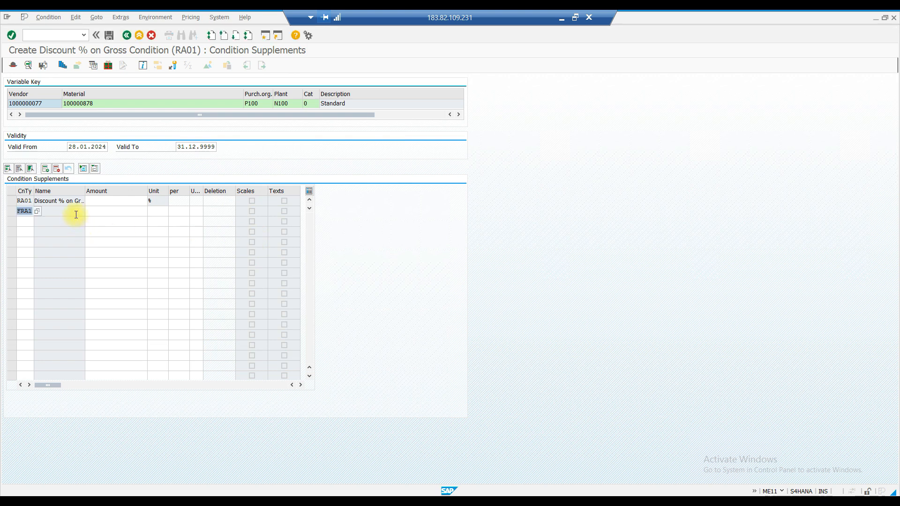
click(116, 203)
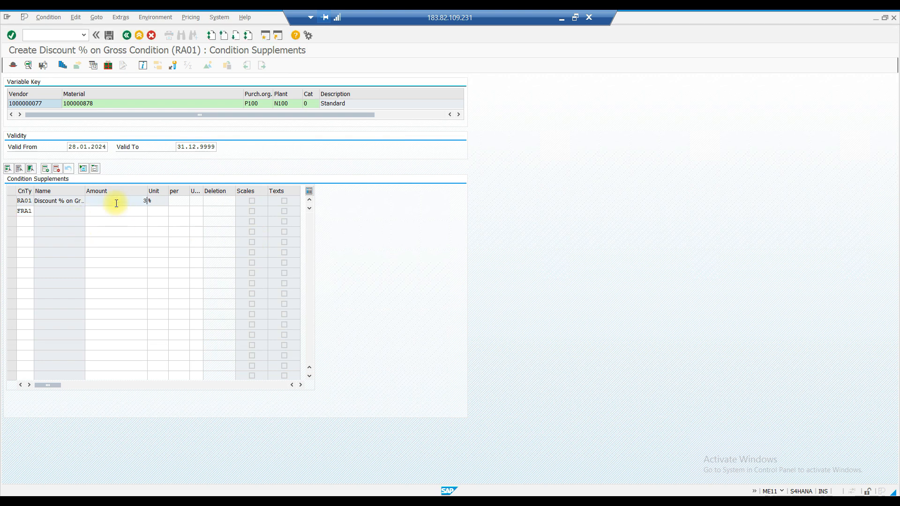
click(118, 209)
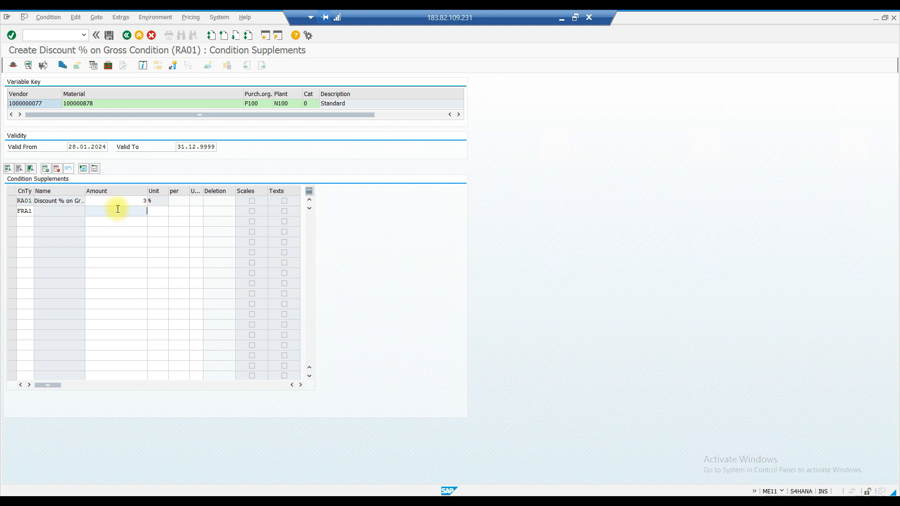
Add condition type ZA01 Surcharge % on Gross with an amount of 2 and confirm the condition supplements.
click(21, 221)
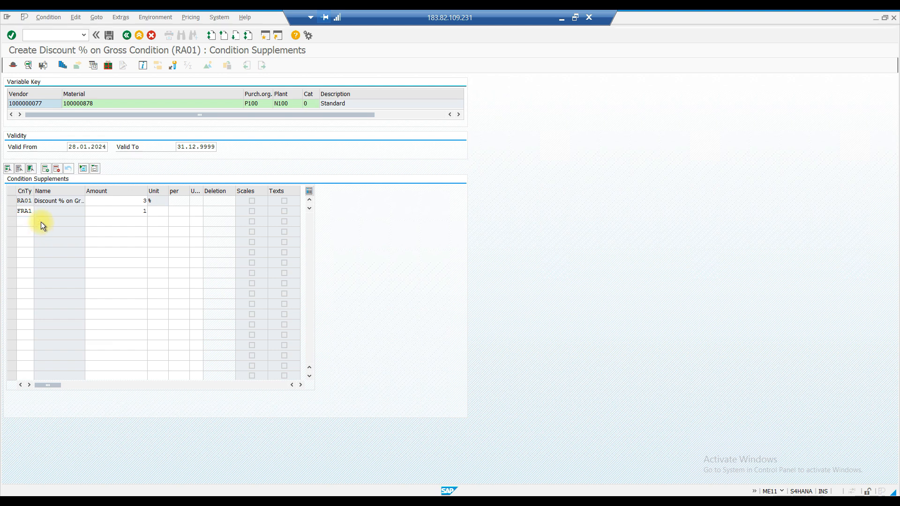
click(37, 222)
scroll(274, 263, down, 4)
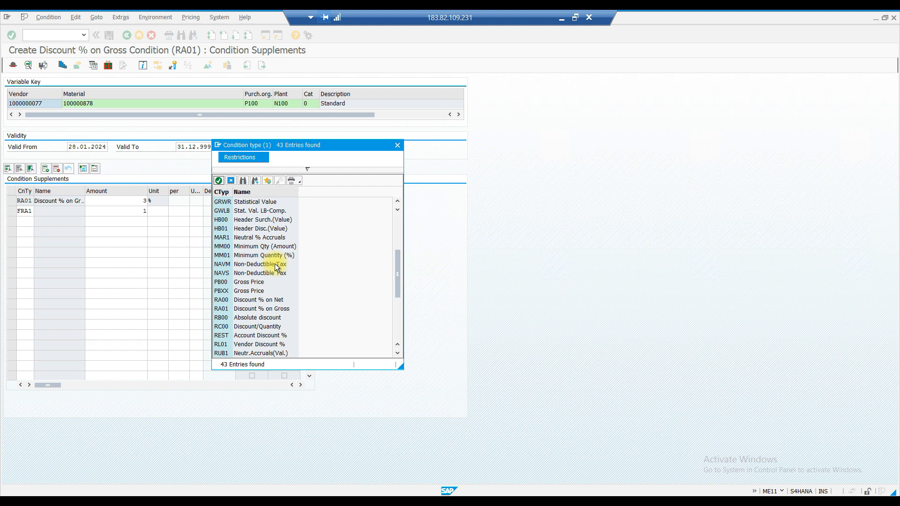
scroll(276, 267, down, 2)
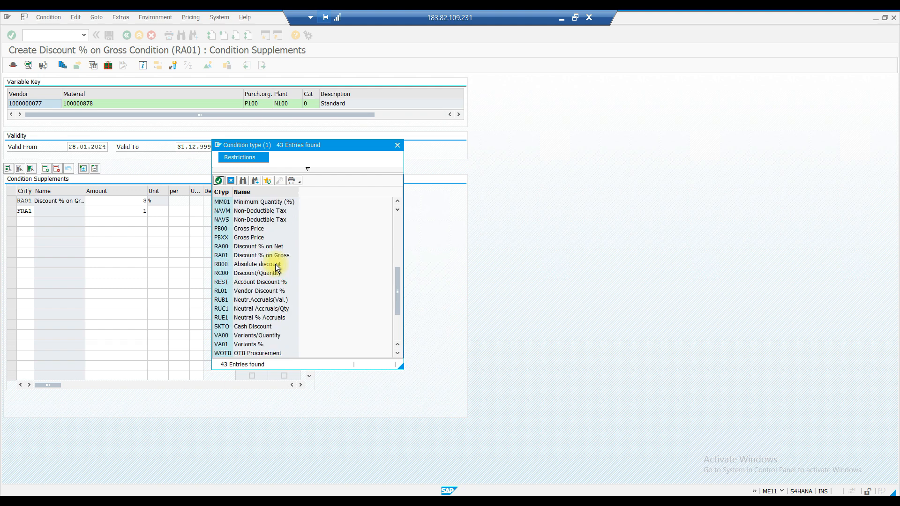
scroll(276, 267, down, 3)
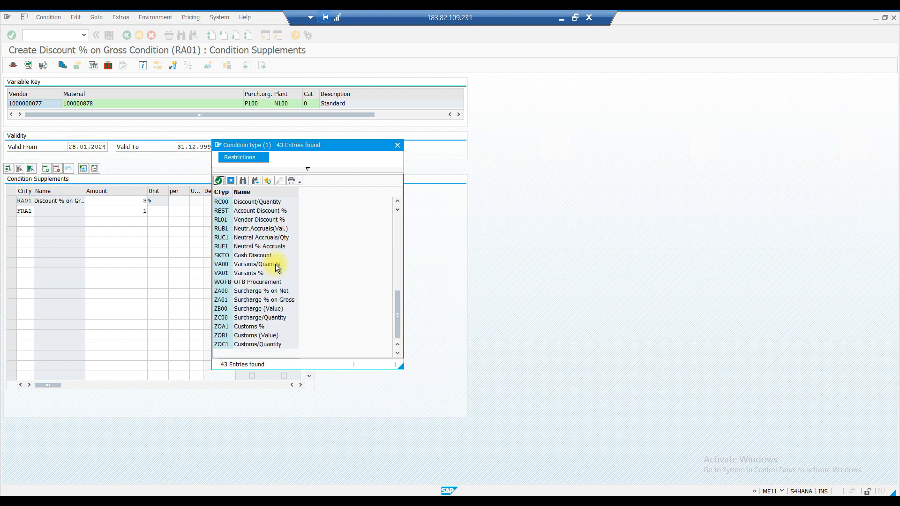
double_click(238, 300)
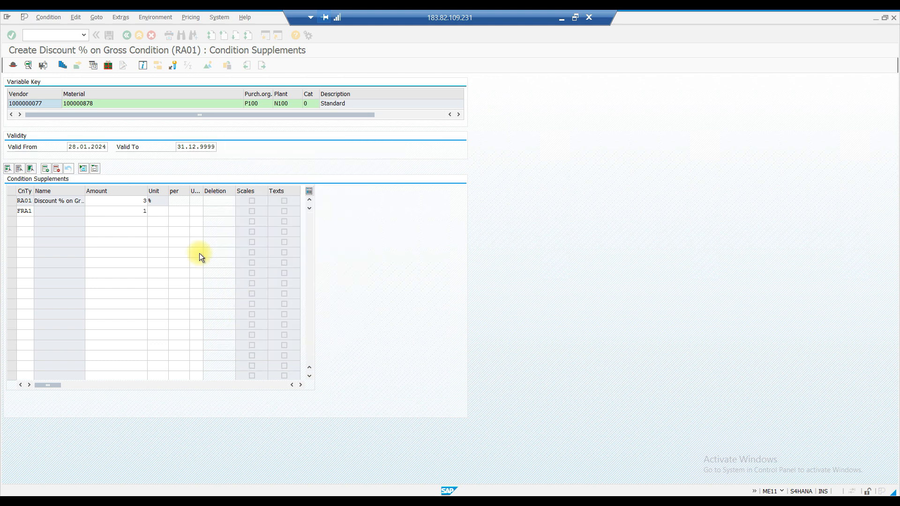
click(108, 223)
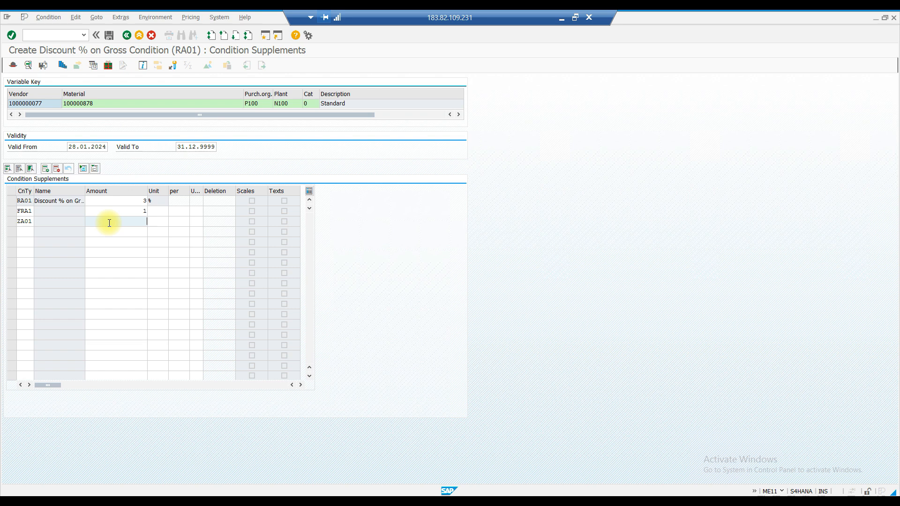
text(2)
key(Return)
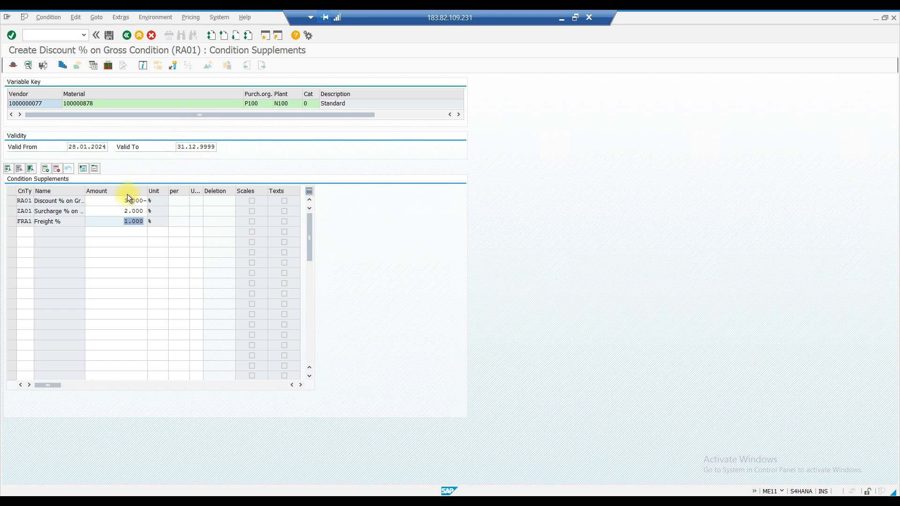
Open the Free Goods (NR00) screen, examine its Min. Qty and FreeGoods fields, and return to the condition supplements.
click(109, 66)
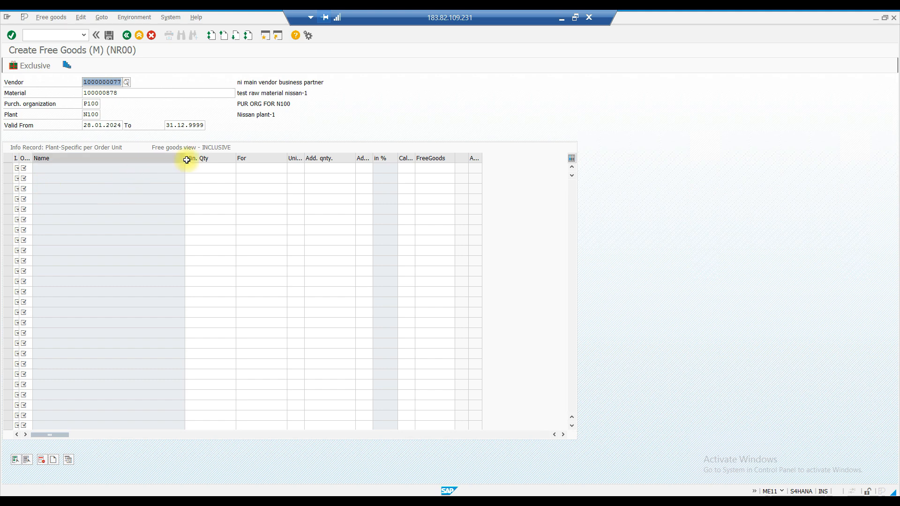
click(209, 169)
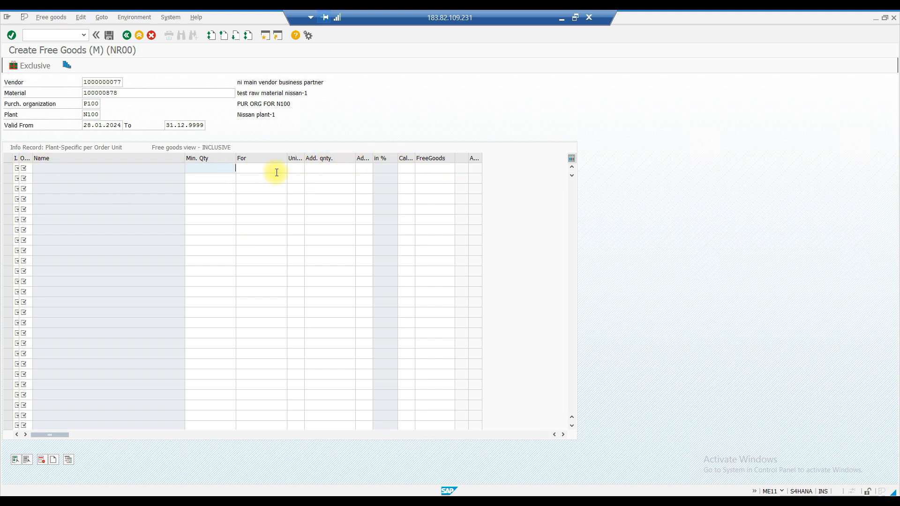
click(437, 168)
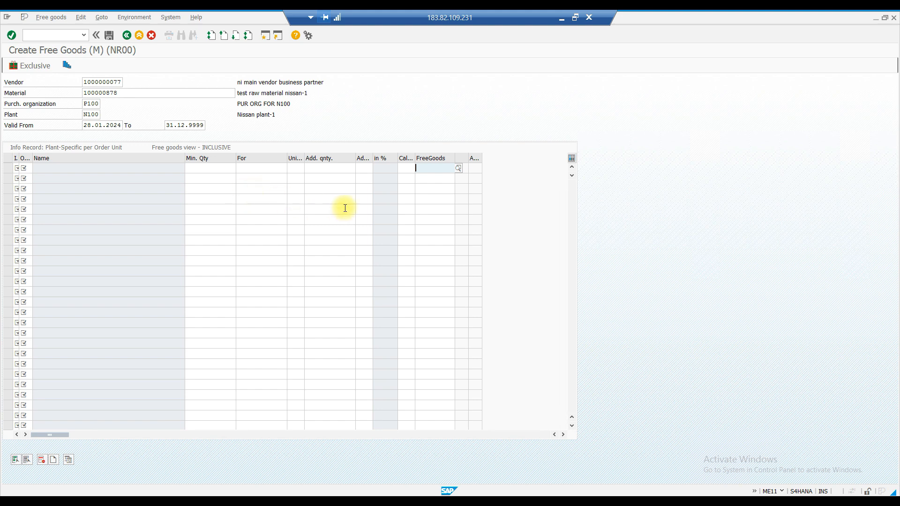
click(127, 35)
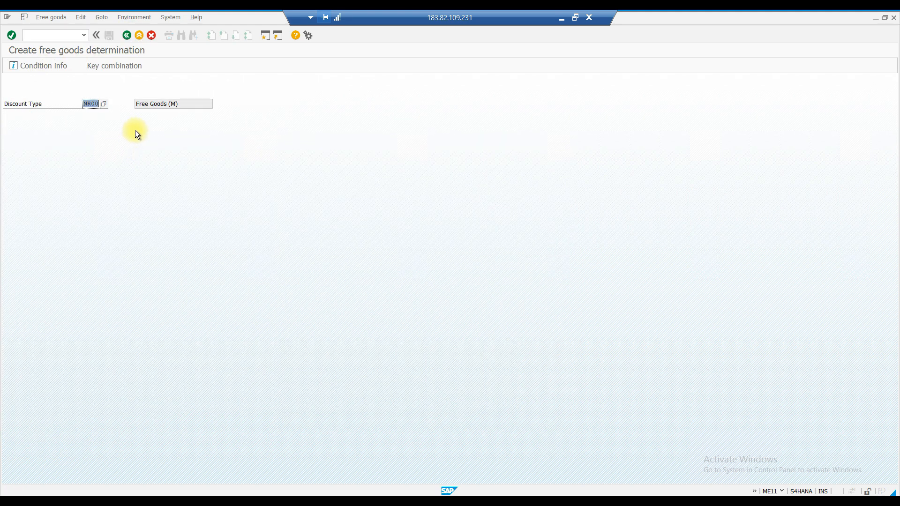
click(125, 35)
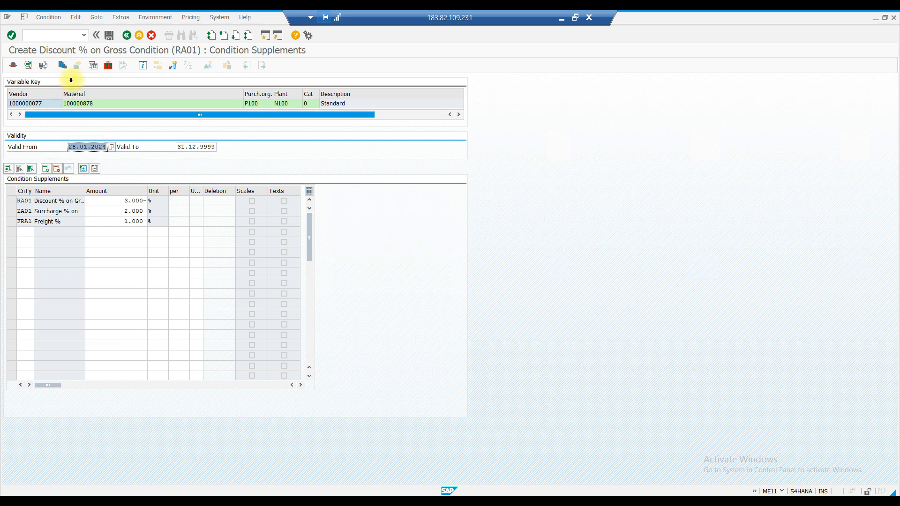
Add condition type PB00 Gross Price to the condition supplements with an amount of 100 INR per 1 KG.
click(62, 67)
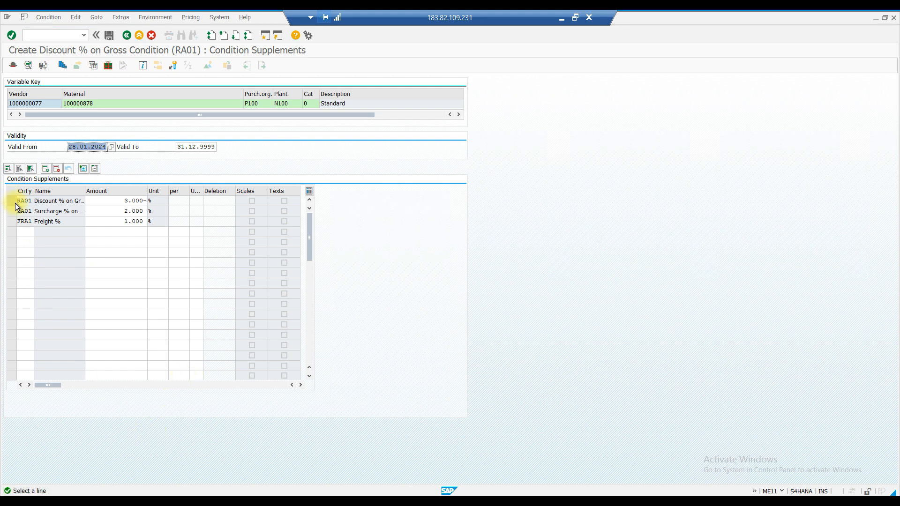
click(24, 231)
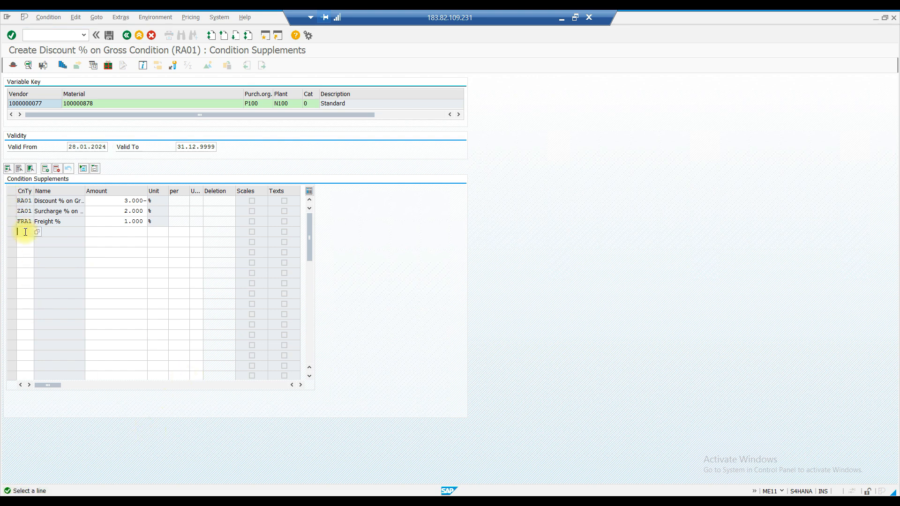
text(PB00)
key(Return)
click(113, 202)
text(100)
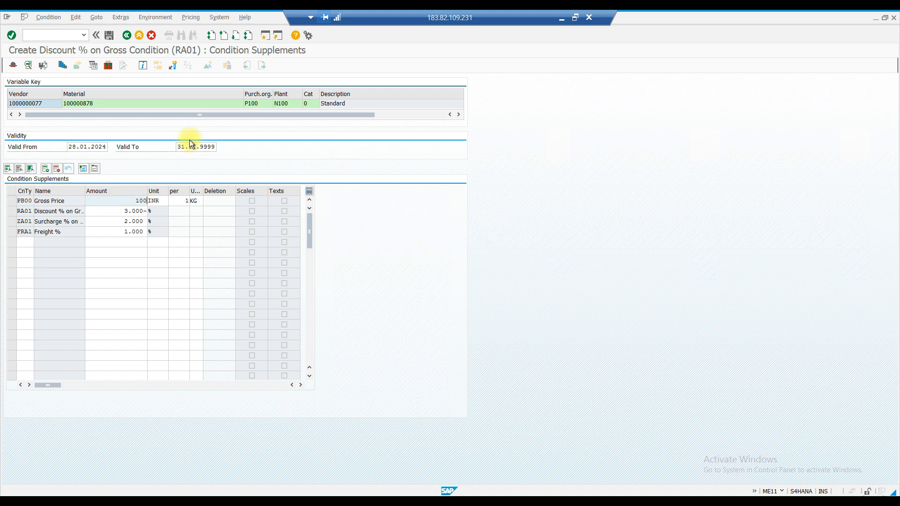
Open the scales of the PB00 gross price, set the first scale quantity to 1 KG and add quantity 101 at 90 INR.
click(12, 200)
click(61, 66)
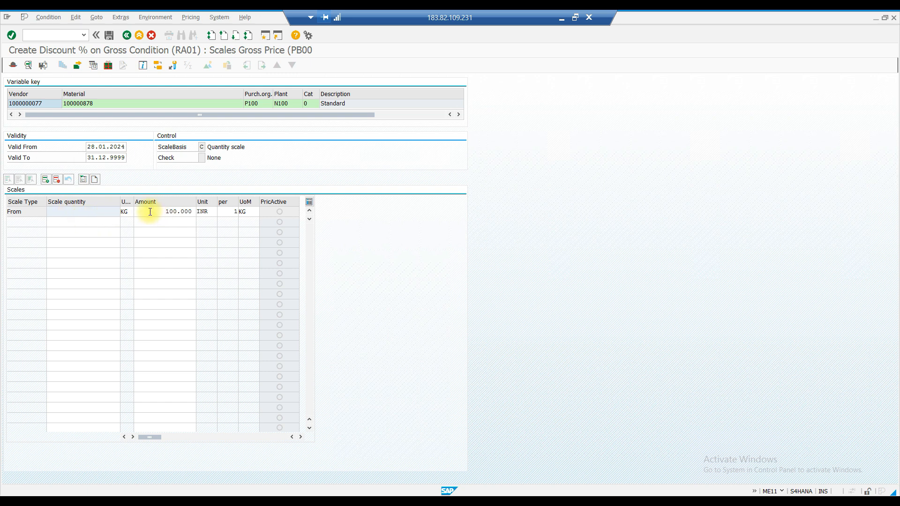
click(77, 211)
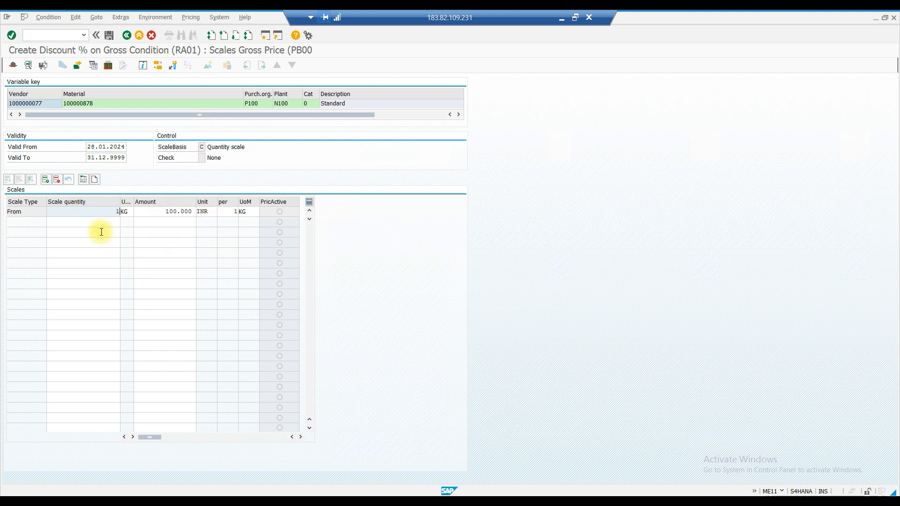
click(91, 222)
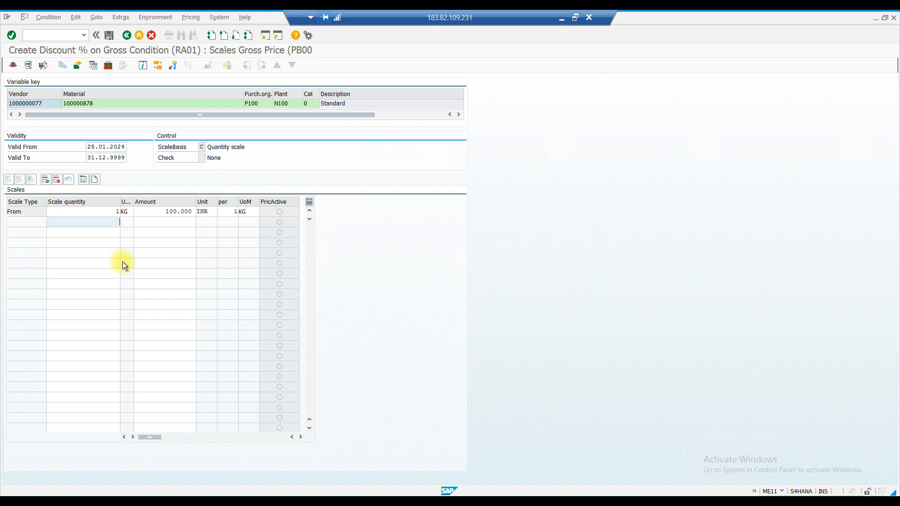
text(101)
click(160, 224)
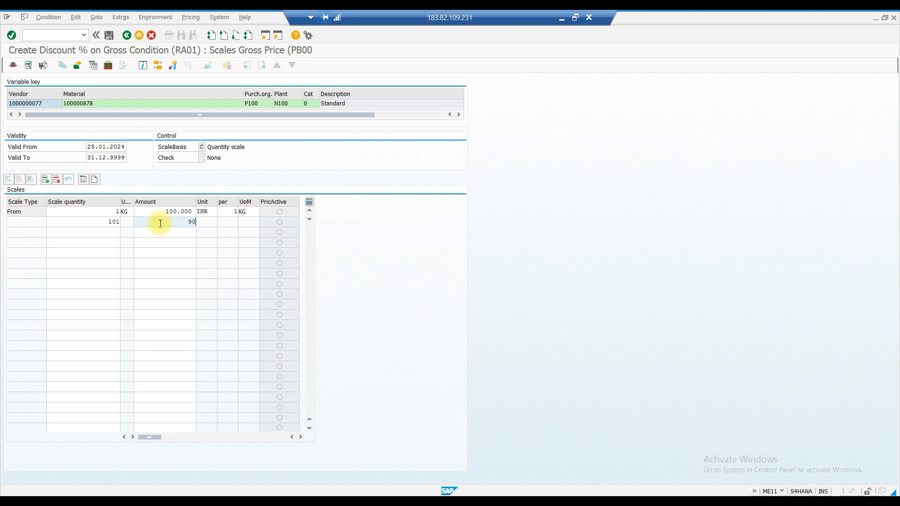
Add a scale line for quantity 500 at 75 INR, check the scale amounts and return to the condition supplements.
click(109, 230)
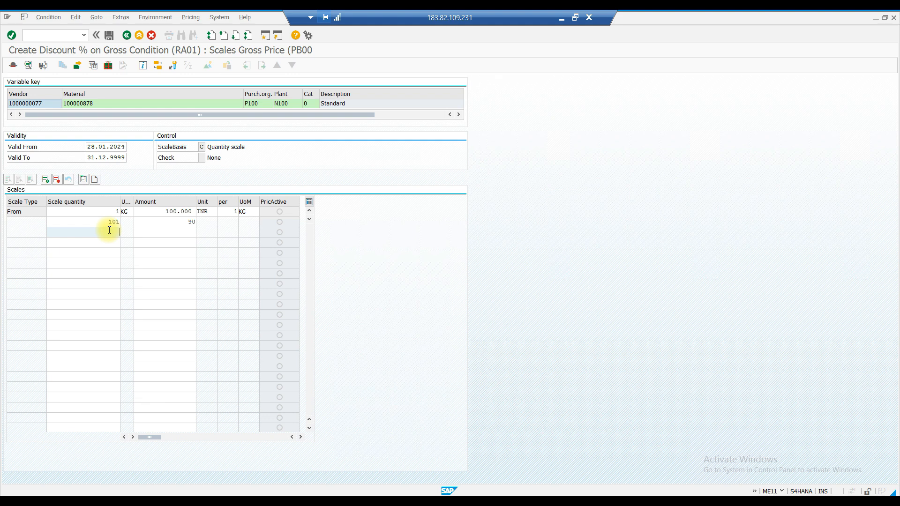
text(500)
click(192, 232)
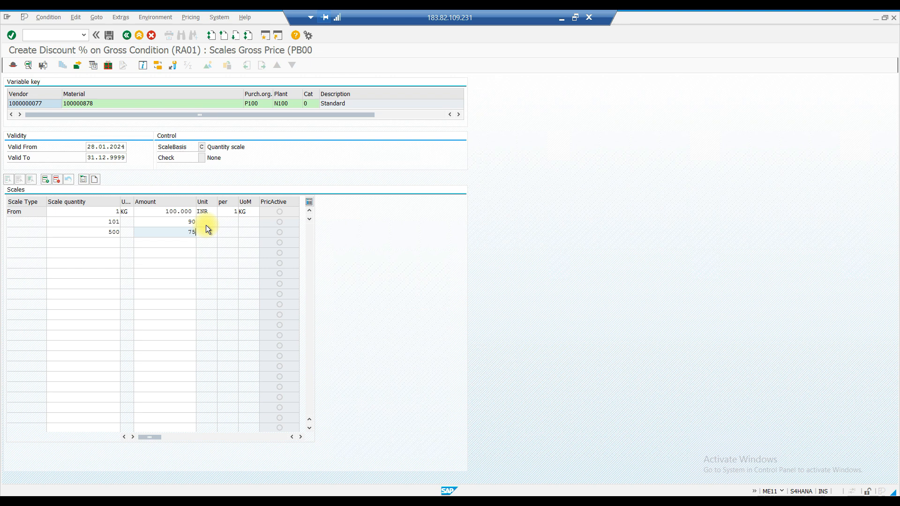
text(75)
key(Return)
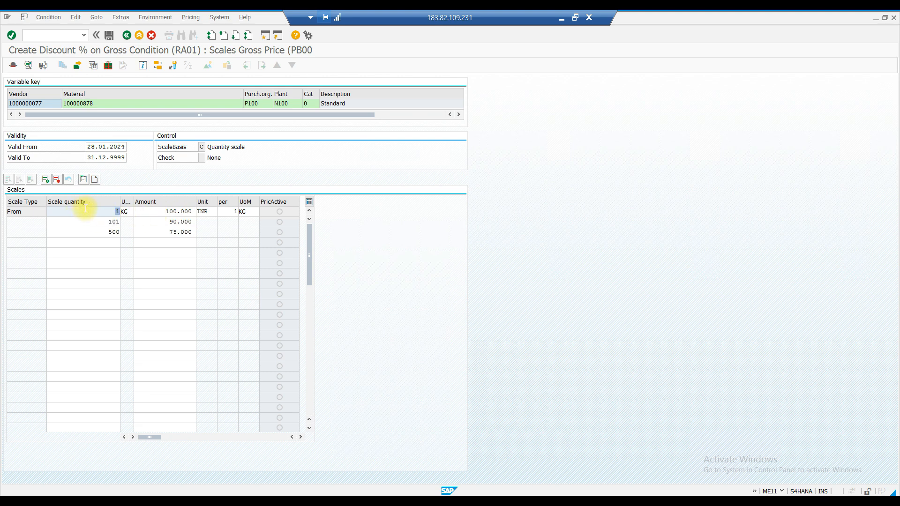
drag(167, 210, 196, 210)
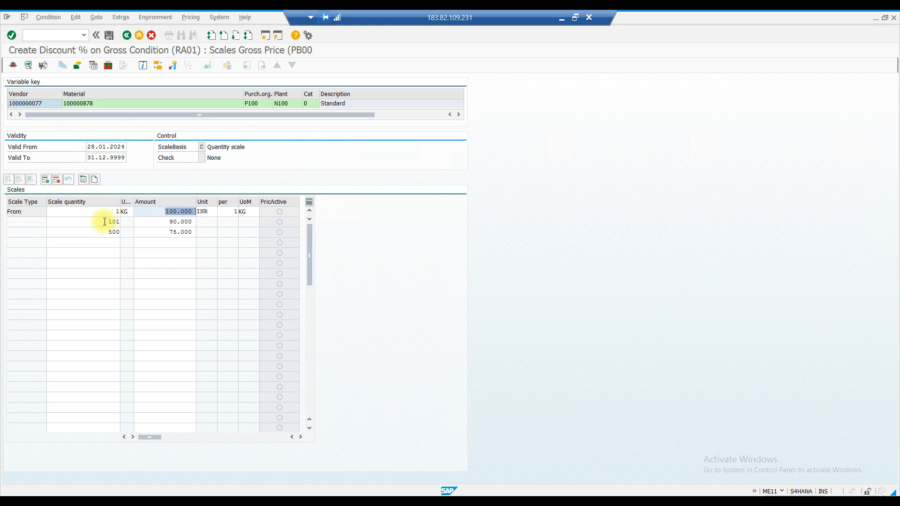
double_click(105, 221)
drag(164, 222, 200, 222)
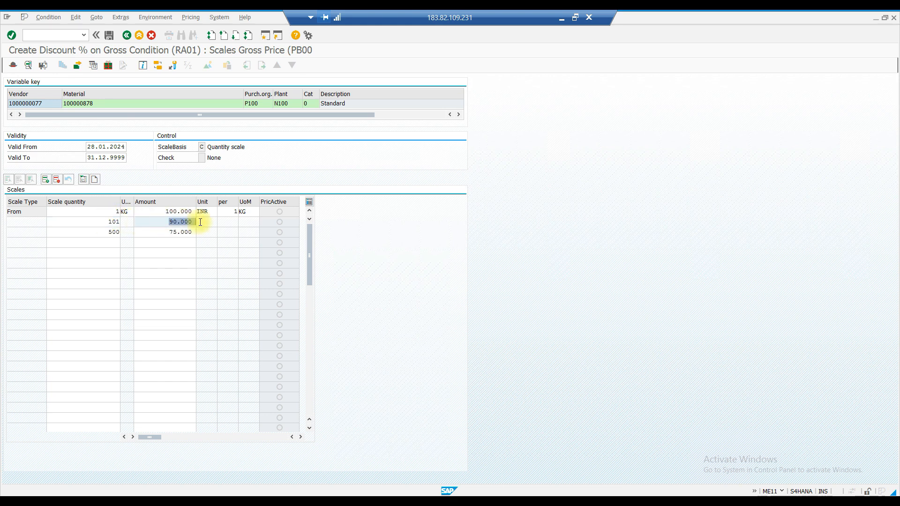
drag(106, 233, 209, 232)
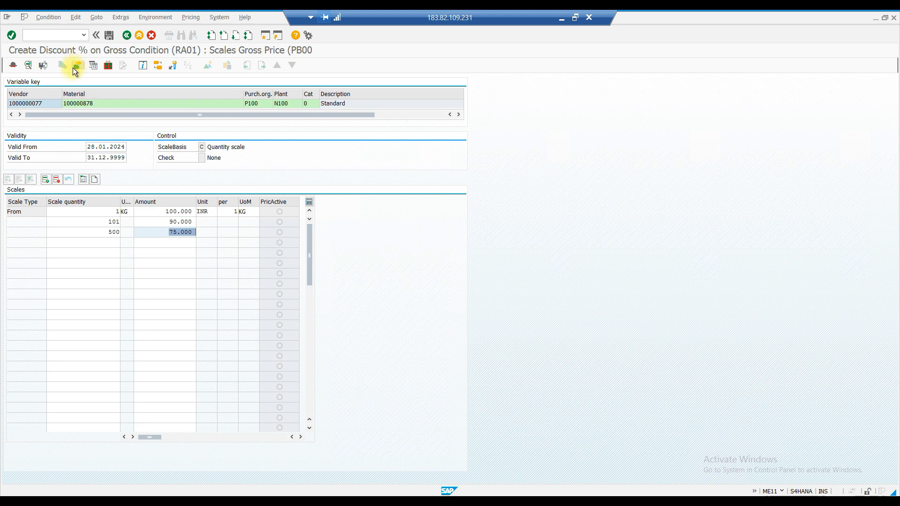
click(126, 35)
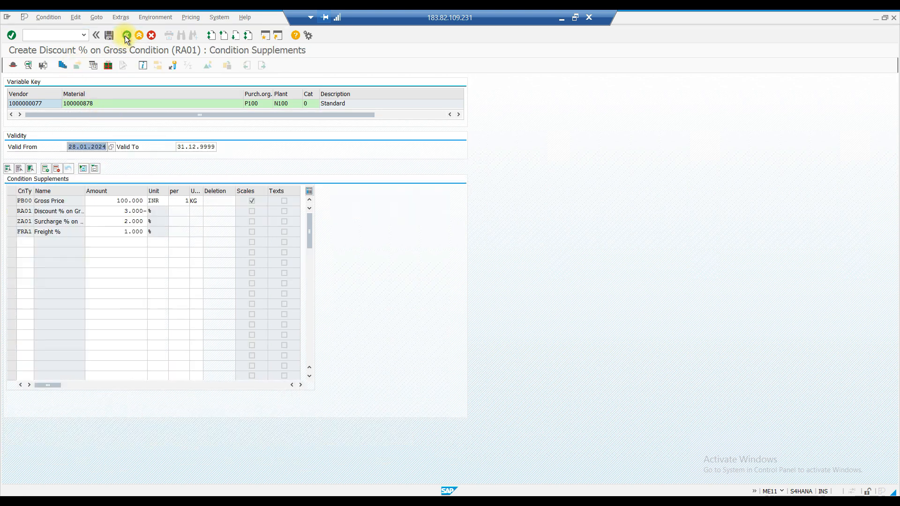
Leave the conditions, save the purchasing info record and view the details of its creation message.
click(126, 36)
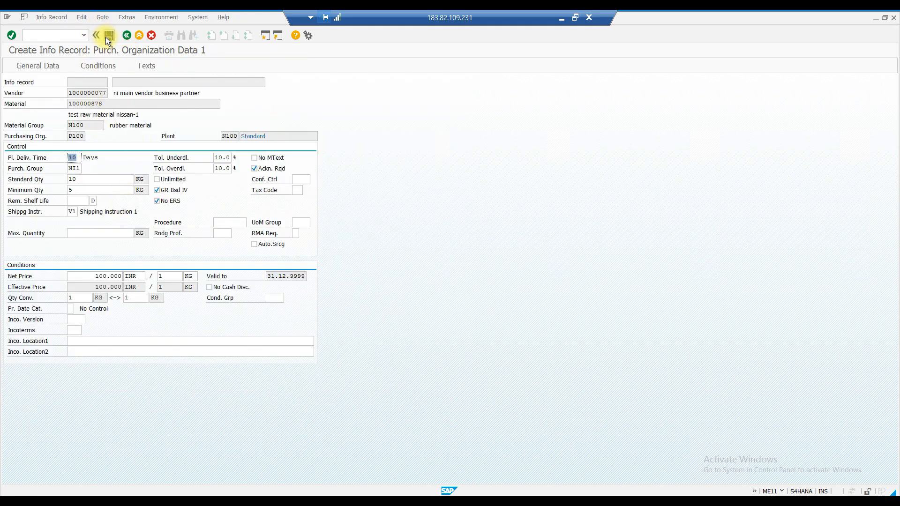
click(108, 36)
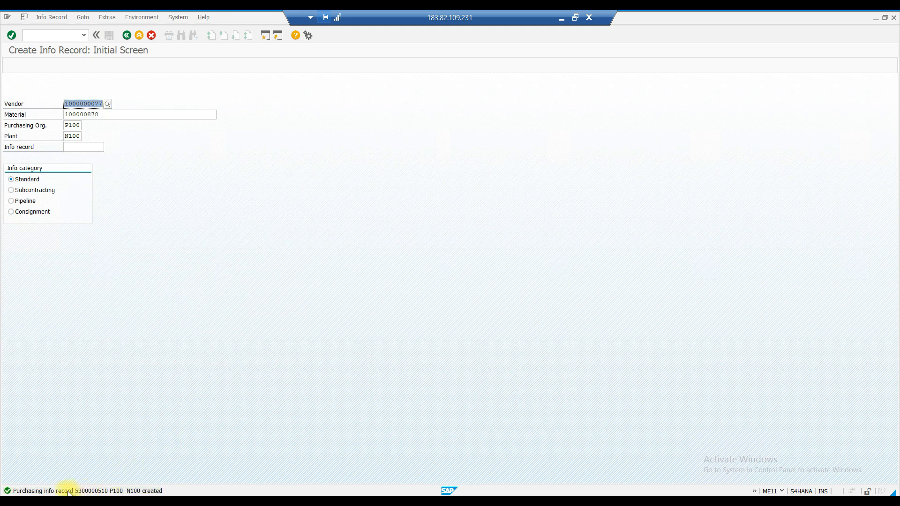
double_click(97, 492)
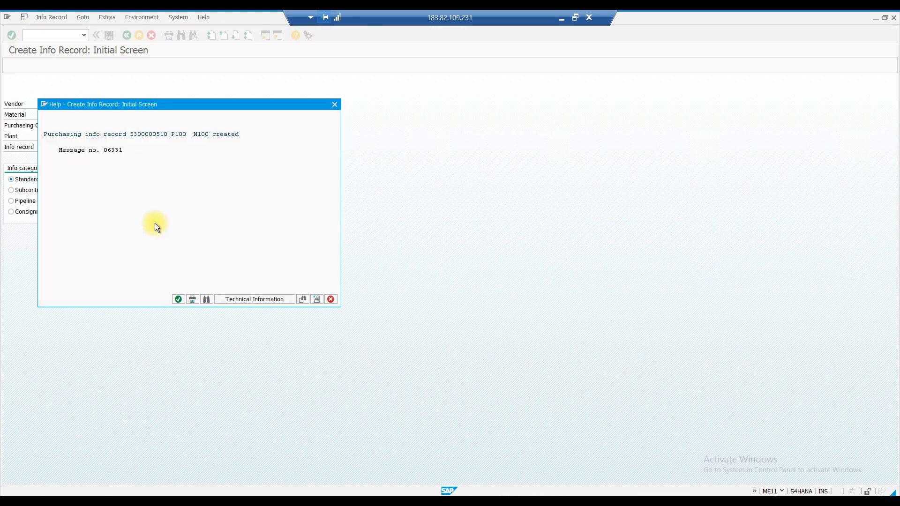
key(Escape)
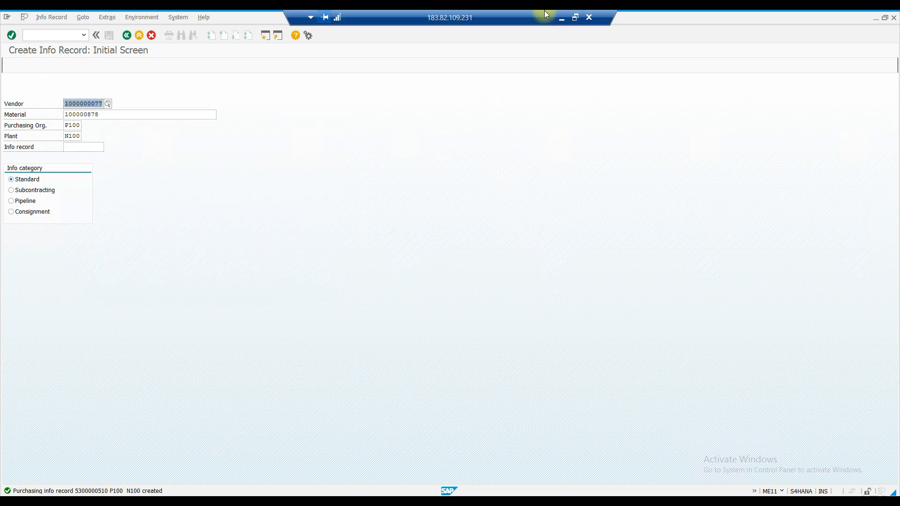
click(561, 18)
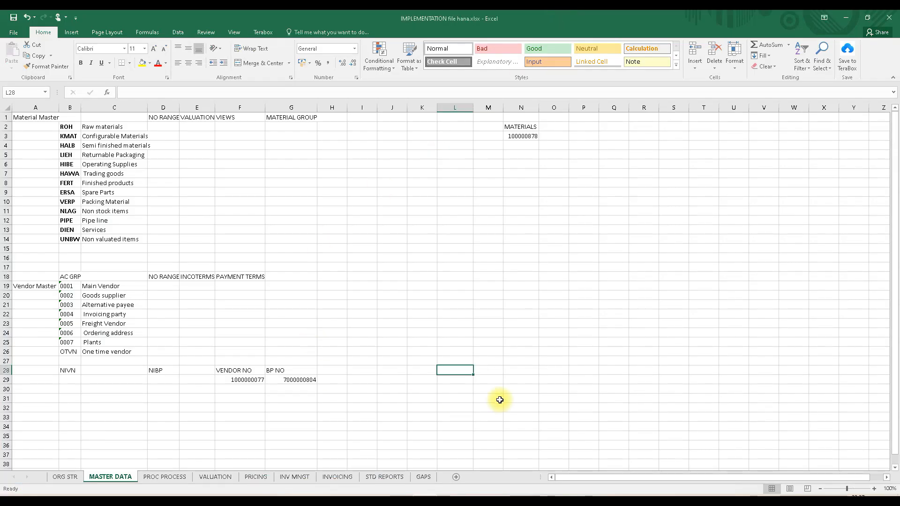
text(5300)
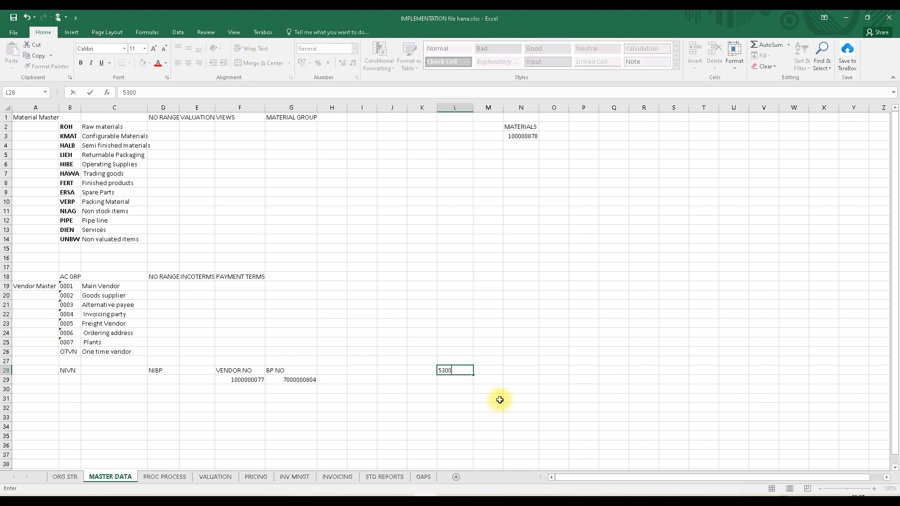
text(01000)
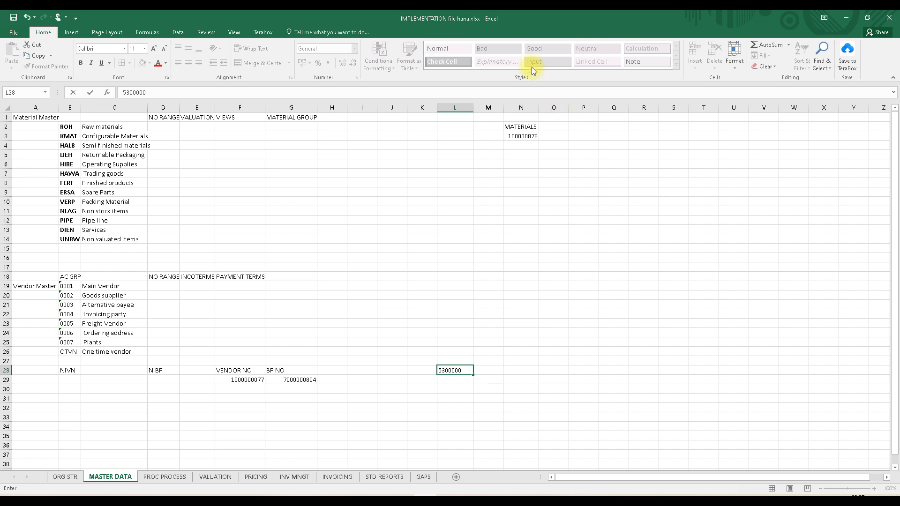
text(510)
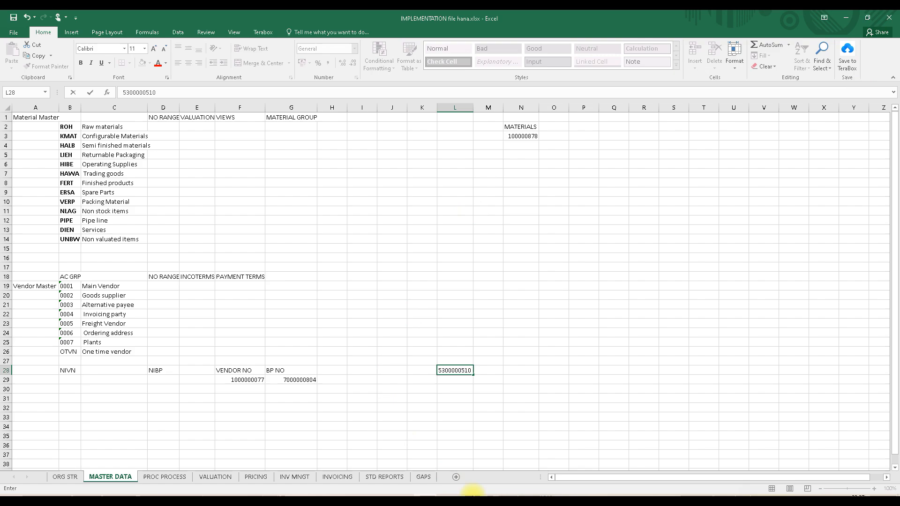
click(401, 501)
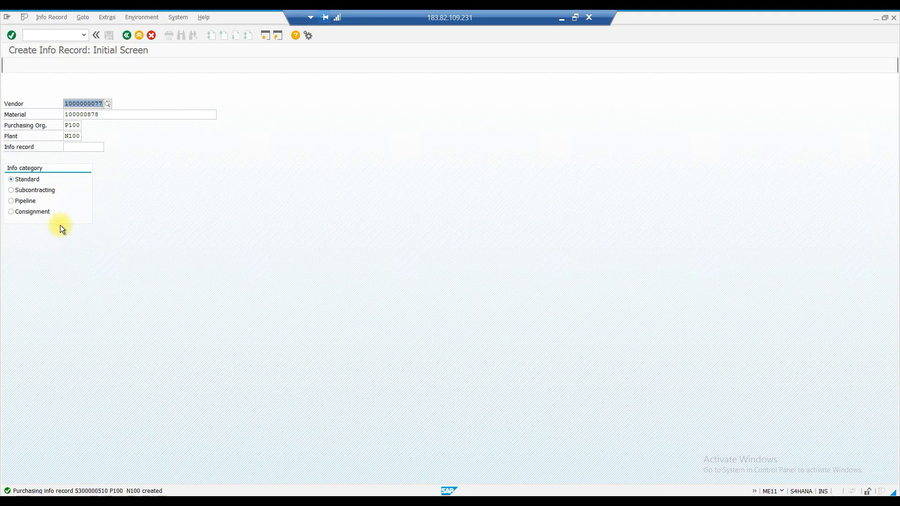